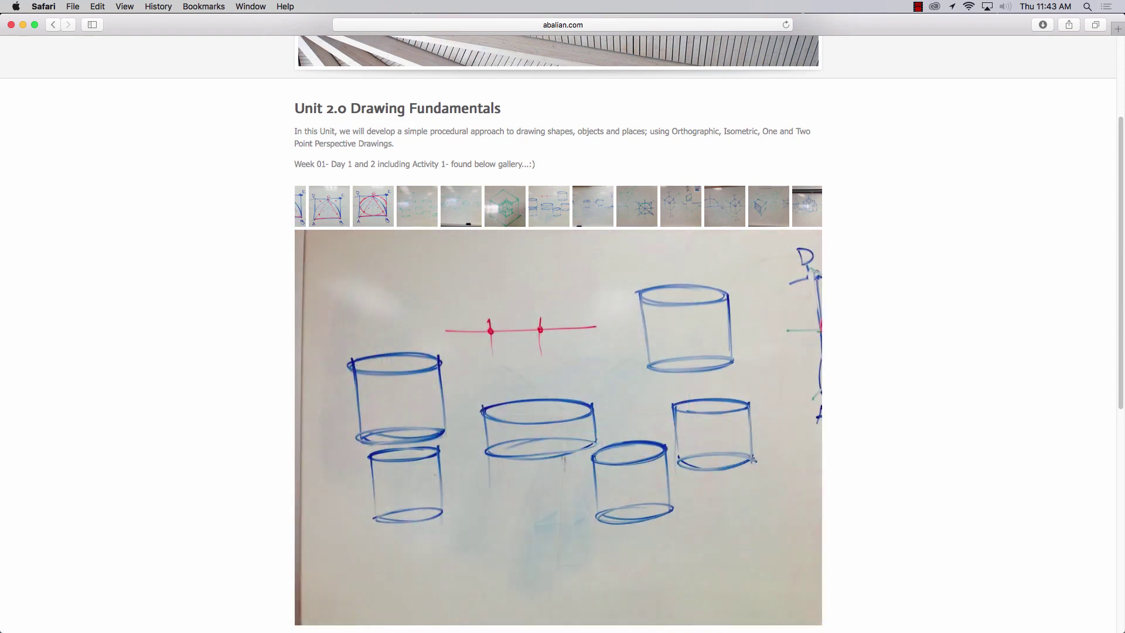
Browse the whiteboard photo gallery for the isometric cube, angle construction and combined-shapes sketches
key(Right)
key(Right)
key(Right)
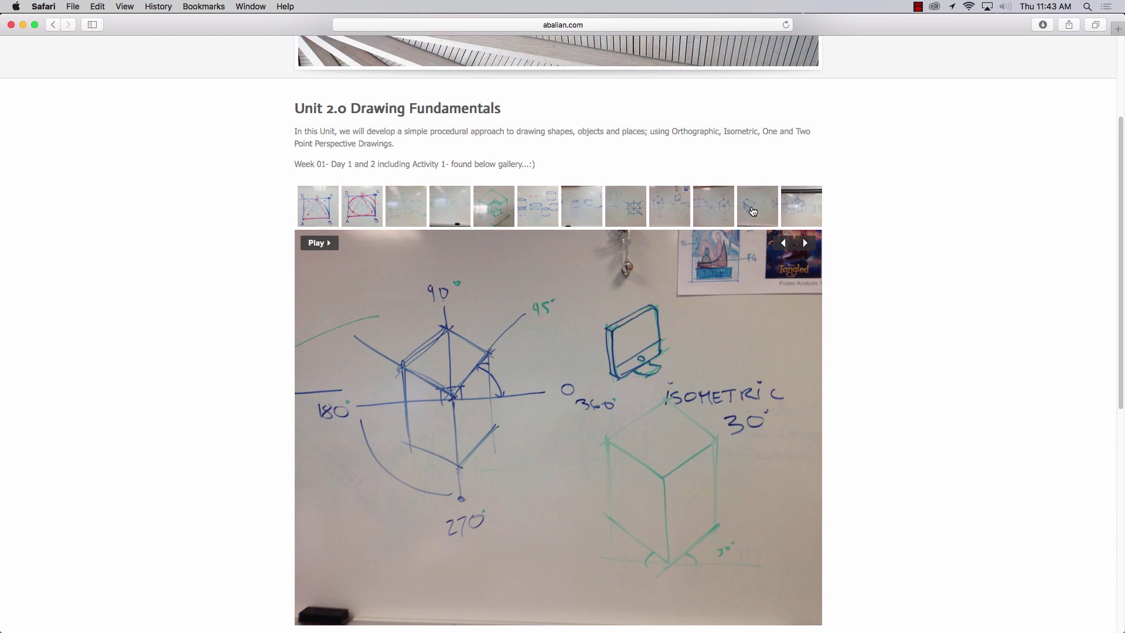
click(753, 209)
click(726, 212)
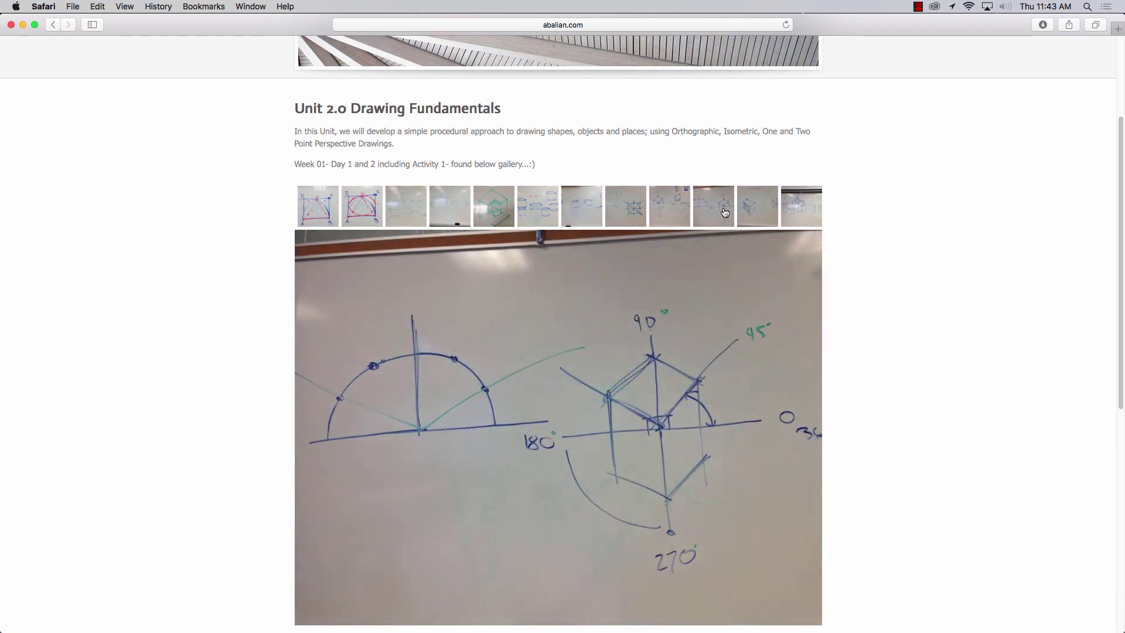
click(808, 214)
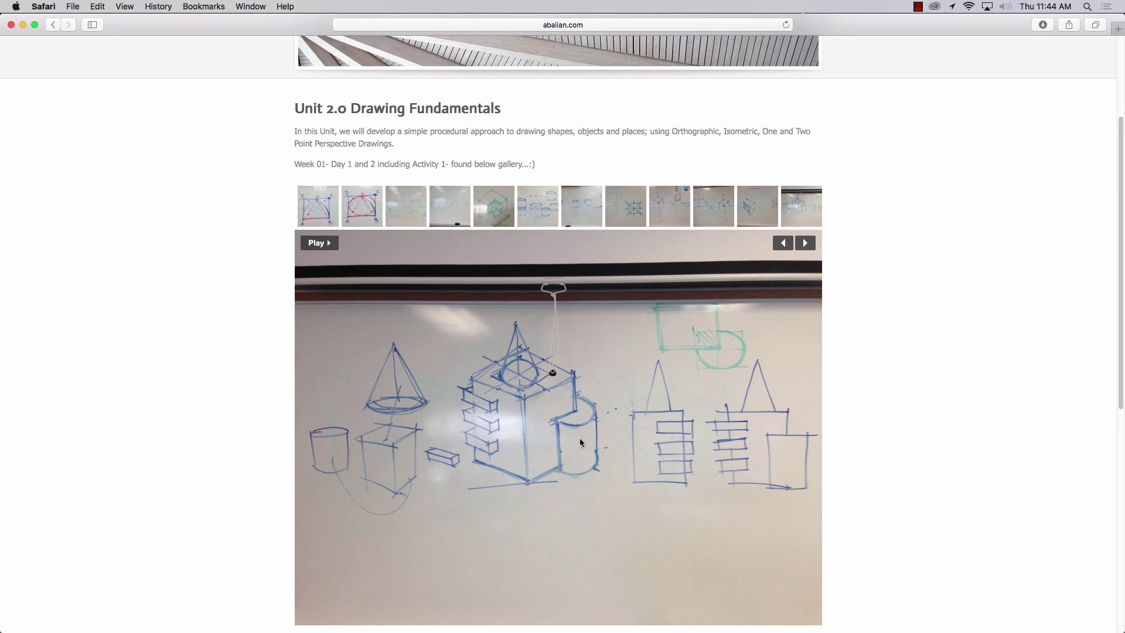
View the 3D model gallery's images of the blue box with cone, red cylinder and yellow blocks
scroll(579, 438, down, 5)
scroll(580, 444, down, 1)
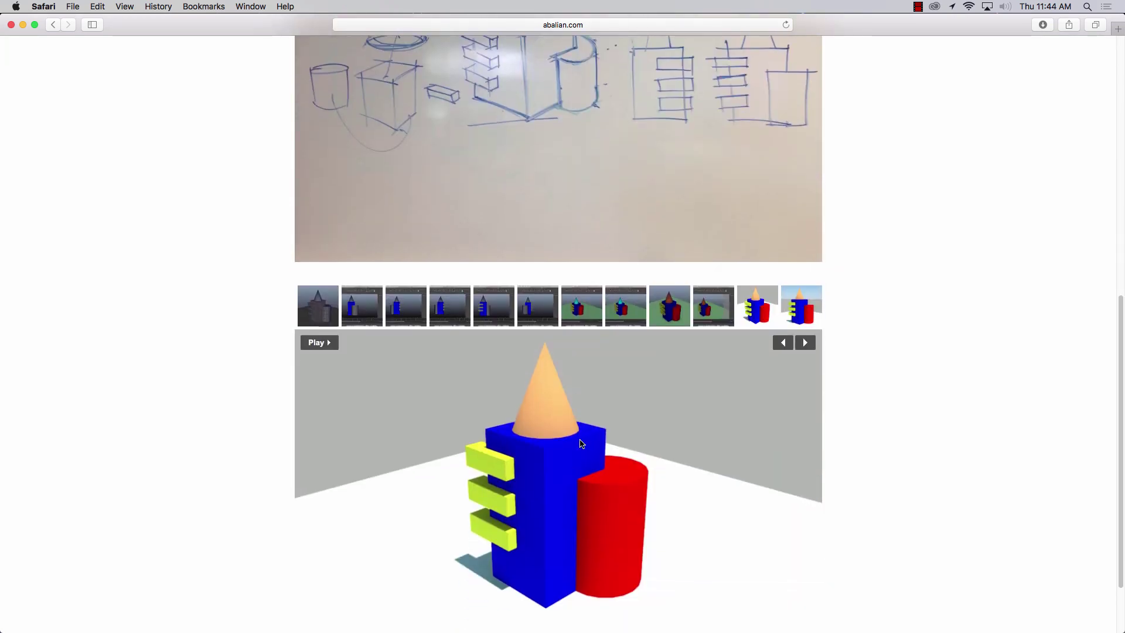
click(575, 315)
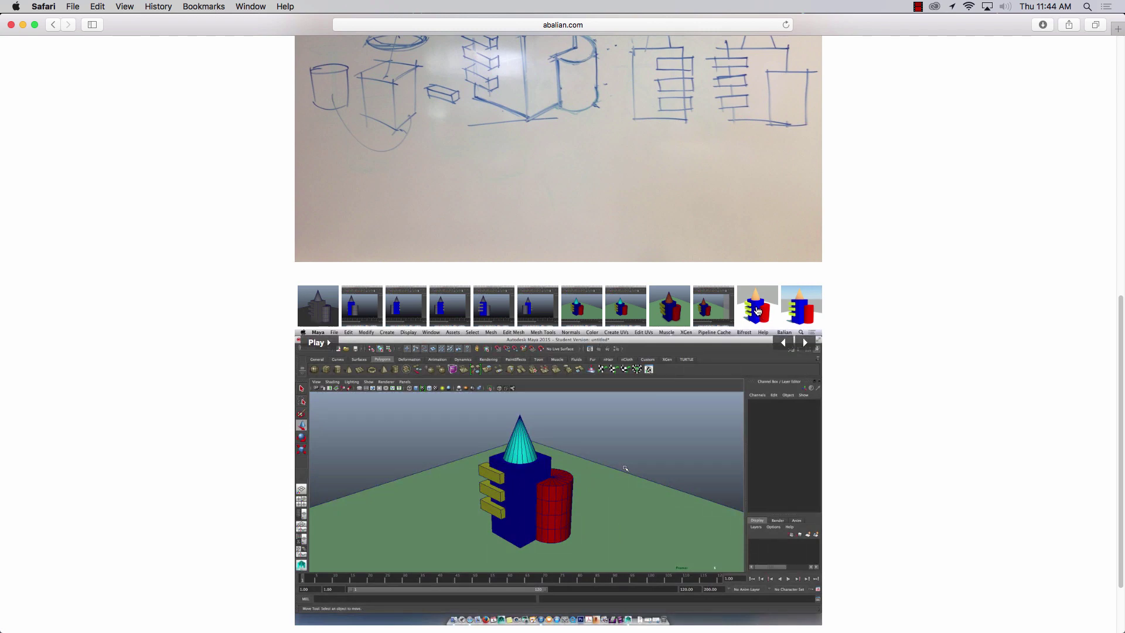
click(762, 314)
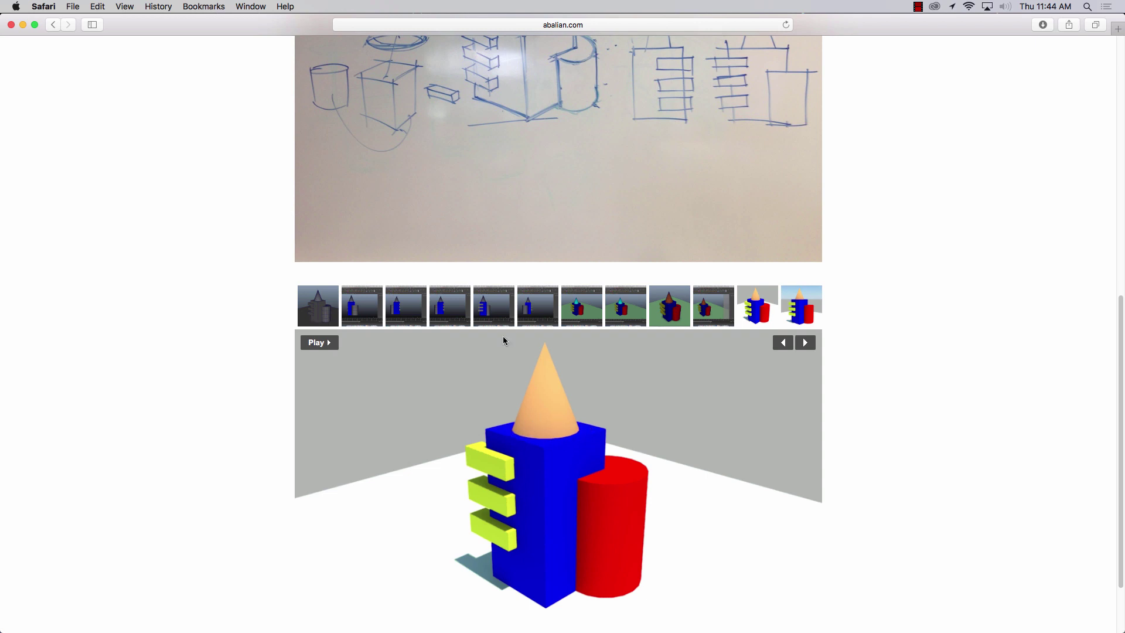
Switch to SketchBook, choose the Pencil brush with a slate blue colour, and scribble a short test stroke near the canvas's left edge
click(558, 621)
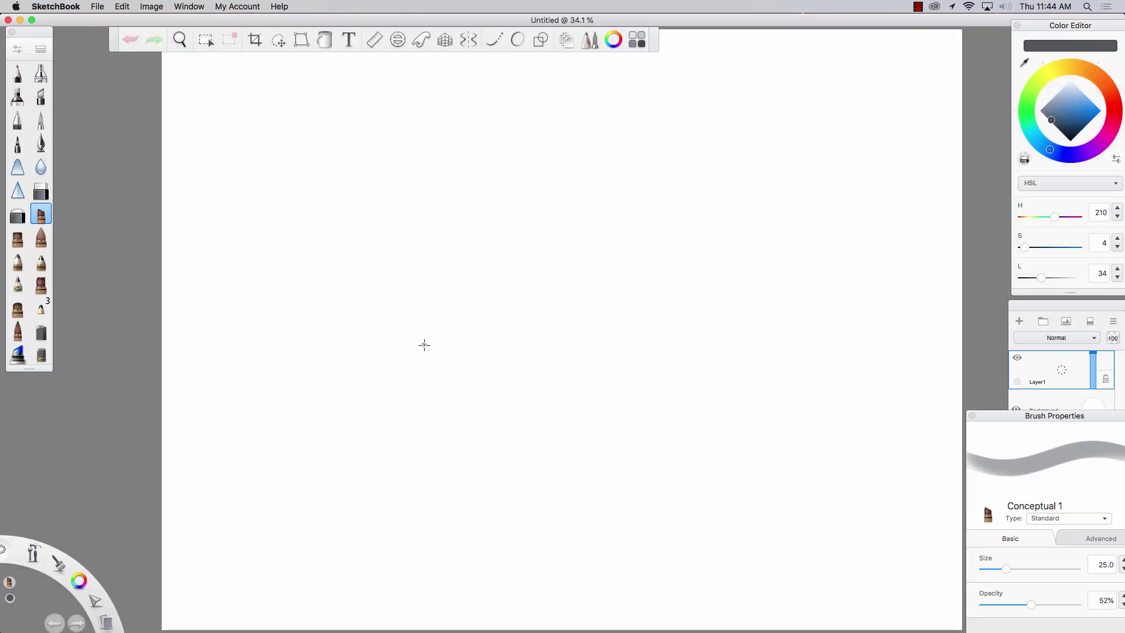
click(18, 72)
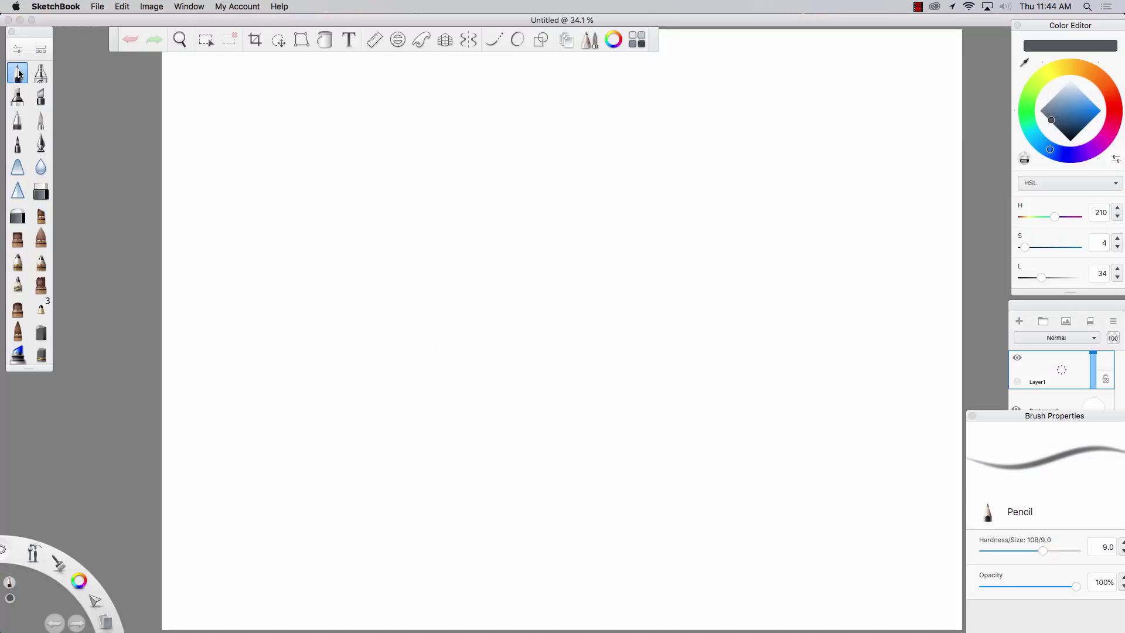
click(1064, 119)
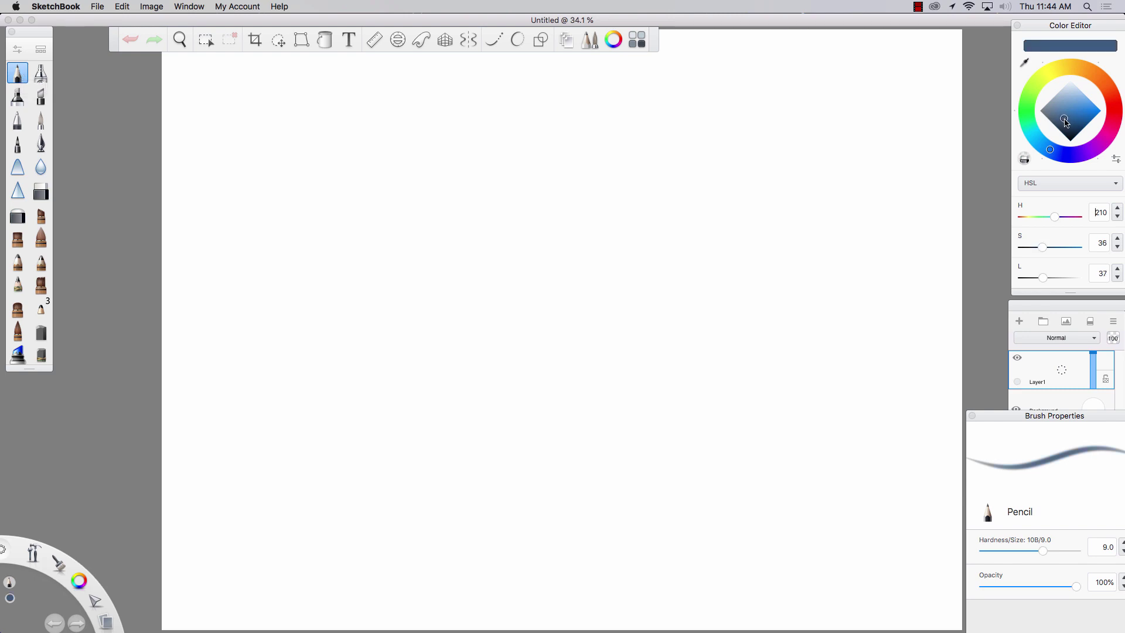
drag(184, 419, 189, 456)
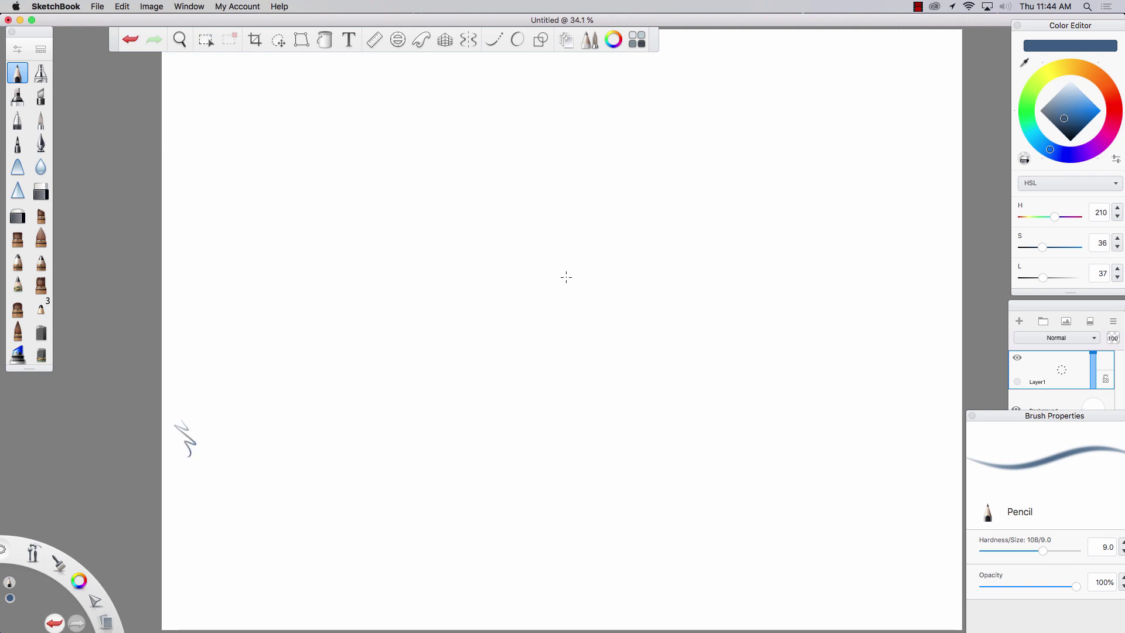
Draw a vertical line at the canvas centre and a vertical double-headed arrow in the left part of the canvas
drag(553, 310, 550, 419)
drag(258, 212, 258, 390)
mouse_move(258, 207)
mouse_down()
mouse_move(258, 381)
mouse_move(268, 222)
mouse_up()
drag(268, 375, 236, 371)
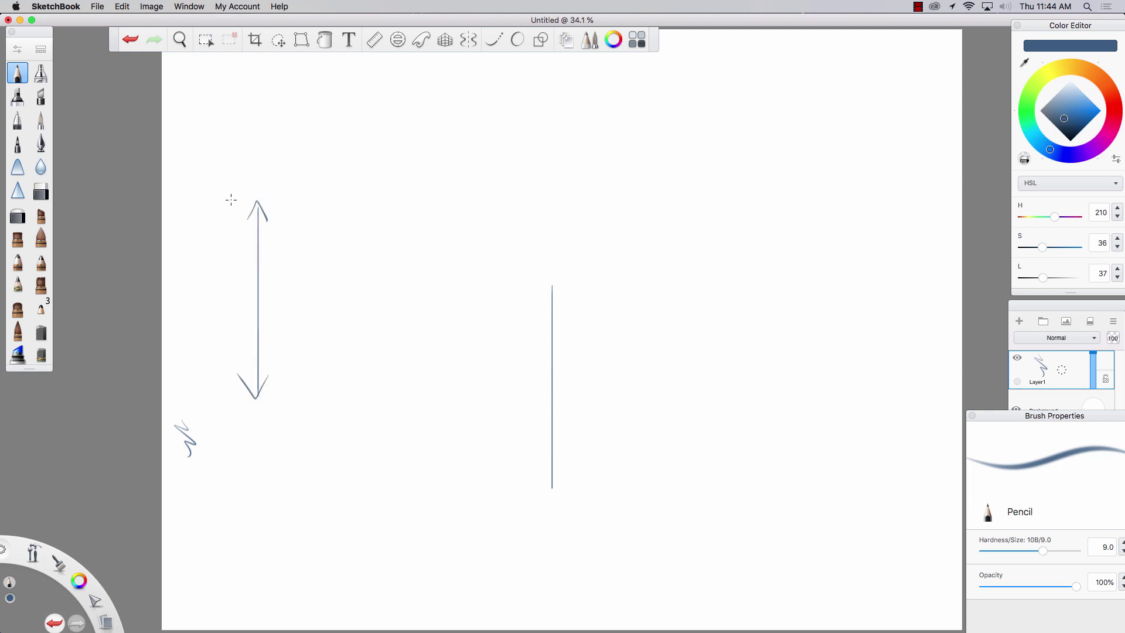
Draw two diagonal double-headed arrows above the vertical arrow, one slanting up to the left and one up to the right
mouse_move(269, 185)
mouse_down()
mouse_move(193, 130)
mouse_move(204, 143)
mouse_up()
drag(270, 186, 256, 181)
drag(198, 134, 203, 146)
drag(284, 177, 351, 137)
mouse_move(289, 178)
mouse_down()
mouse_move(355, 137)
mouse_move(287, 184)
mouse_move(300, 183)
mouse_up()
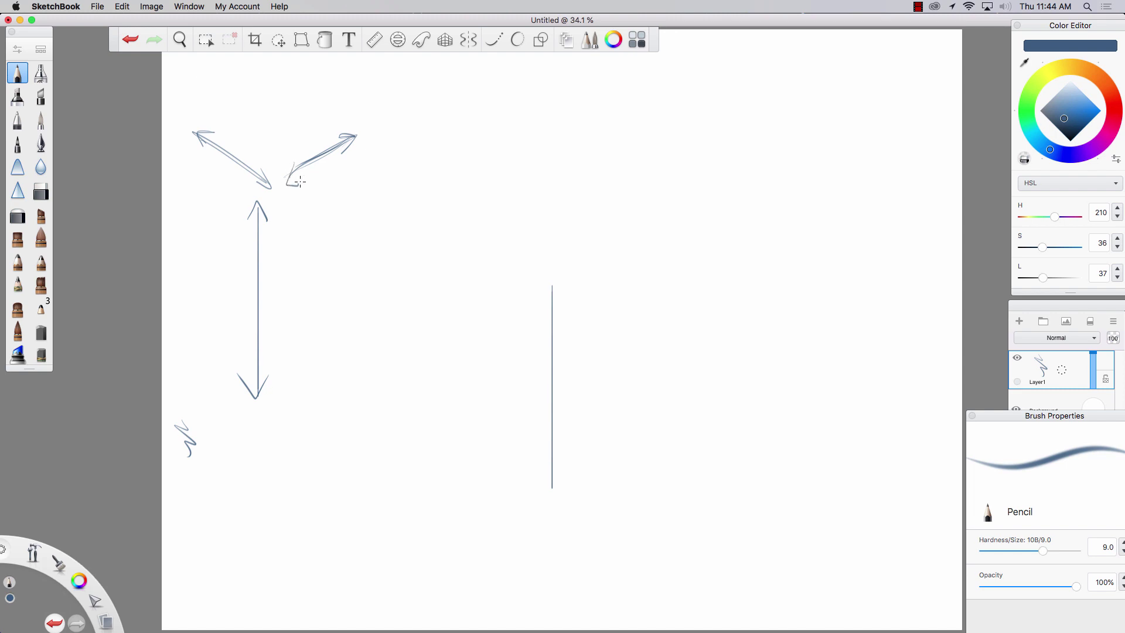
Handwrite the heading "ISOMETRIC" above the direction arrows
drag(193, 76, 192, 97)
drag(217, 79, 206, 96)
mouse_move(237, 80)
mouse_down()
mouse_move(252, 99)
mouse_move(287, 98)
mouse_move(300, 82)
mouse_move(323, 100)
mouse_up()
drag(326, 87, 326, 100)
mouse_move(345, 88)
mouse_down()
mouse_move(345, 101)
mouse_move(319, 73)
mouse_up()
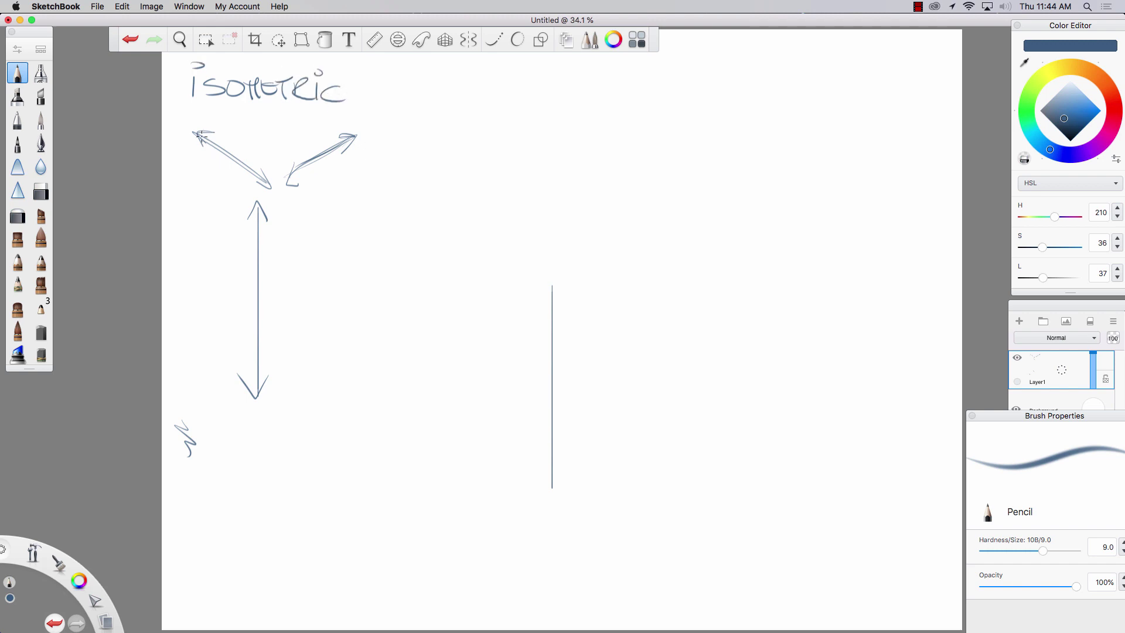
Darken the left diagonal arrow and sketch two lines parallel to it beside the vertical arrow, each with tick marks
drag(193, 128, 273, 189)
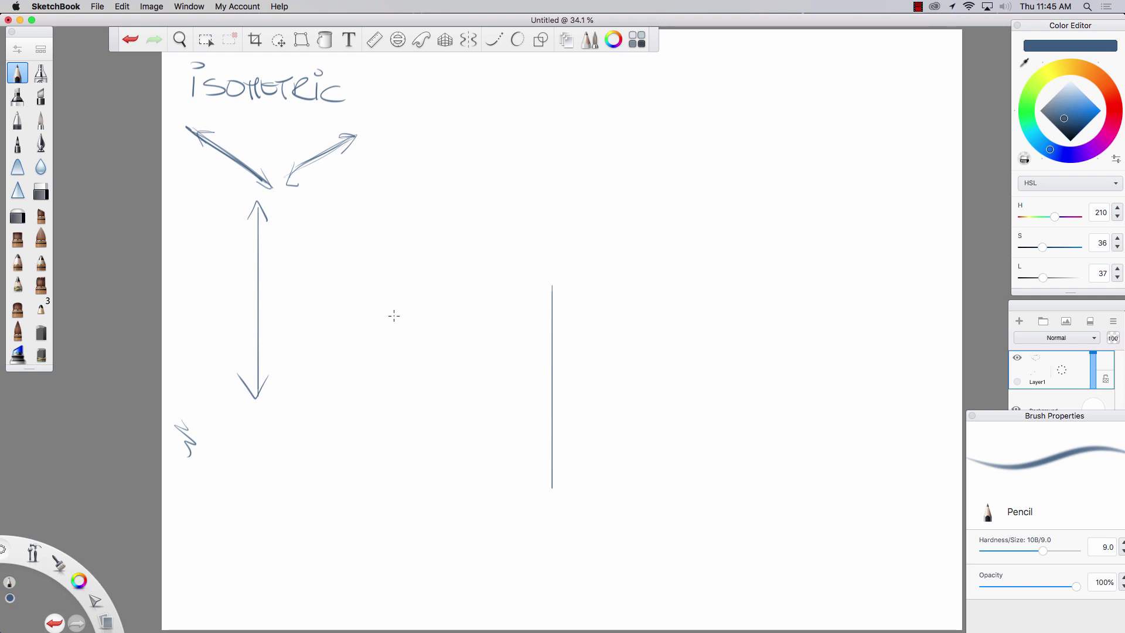
drag(409, 331, 284, 251)
drag(379, 313, 285, 253)
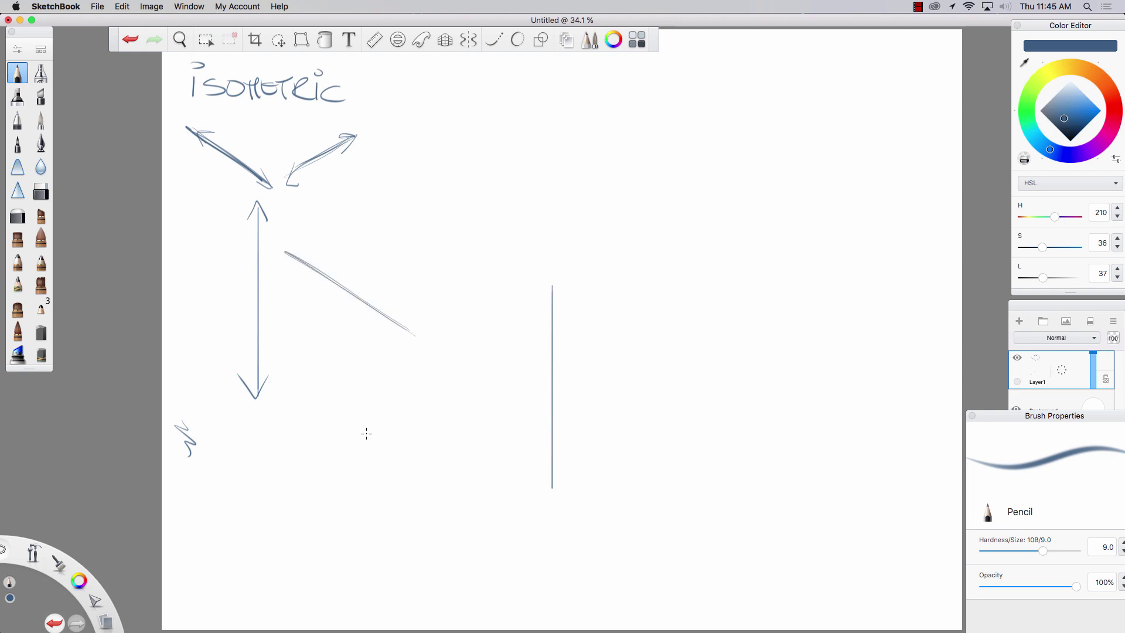
mouse_move(382, 450)
mouse_down()
mouse_move(294, 383)
mouse_move(379, 453)
mouse_move(315, 409)
mouse_up()
drag(336, 273, 335, 292)
drag(345, 279, 340, 307)
drag(312, 396, 310, 425)
drag(315, 409, 312, 434)
Draw the box's two front top edges, slanting up left and up right from the upper end of the central vertical line
drag(556, 288, 435, 199)
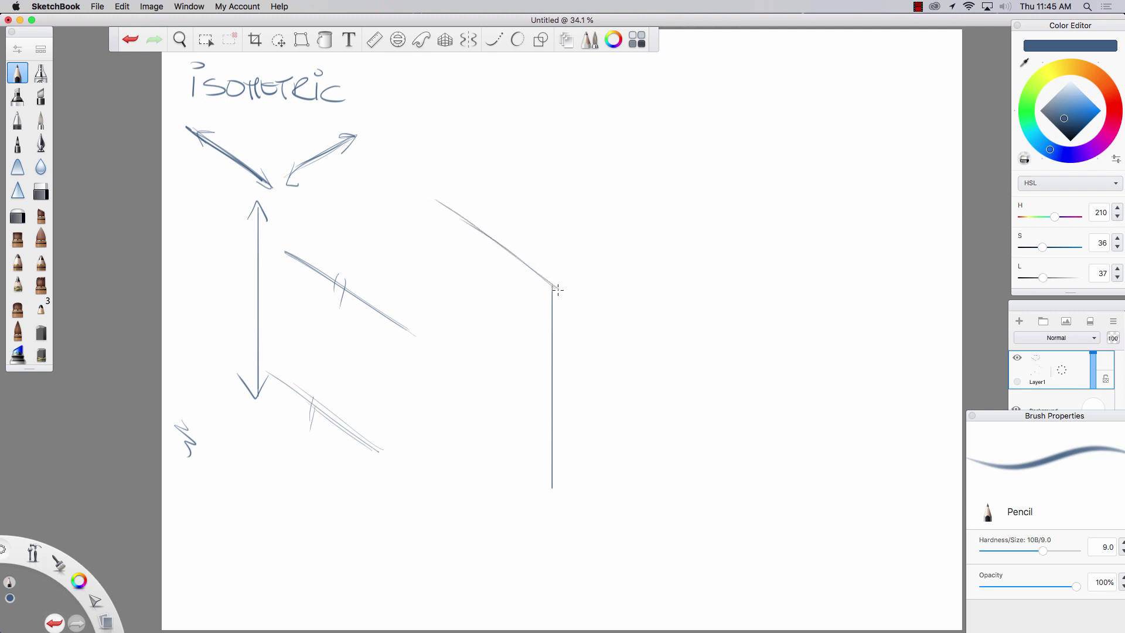
mouse_move(558, 290)
mouse_down()
mouse_move(422, 196)
mouse_move(550, 281)
mouse_move(456, 215)
mouse_up()
drag(553, 283, 669, 206)
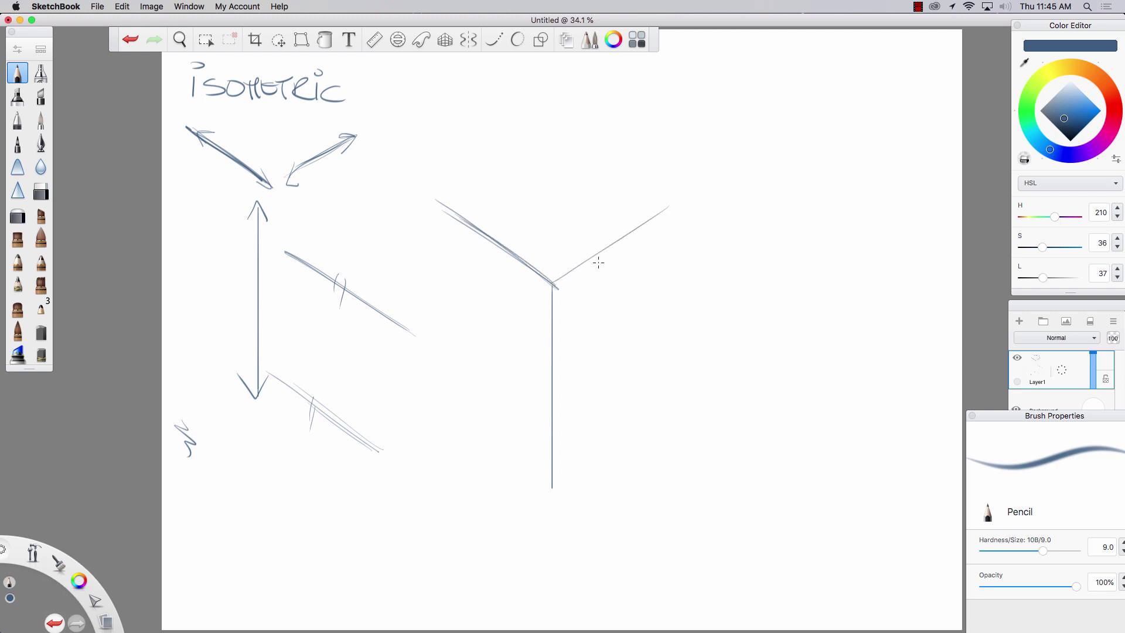
drag(553, 284, 673, 200)
drag(580, 265, 680, 205)
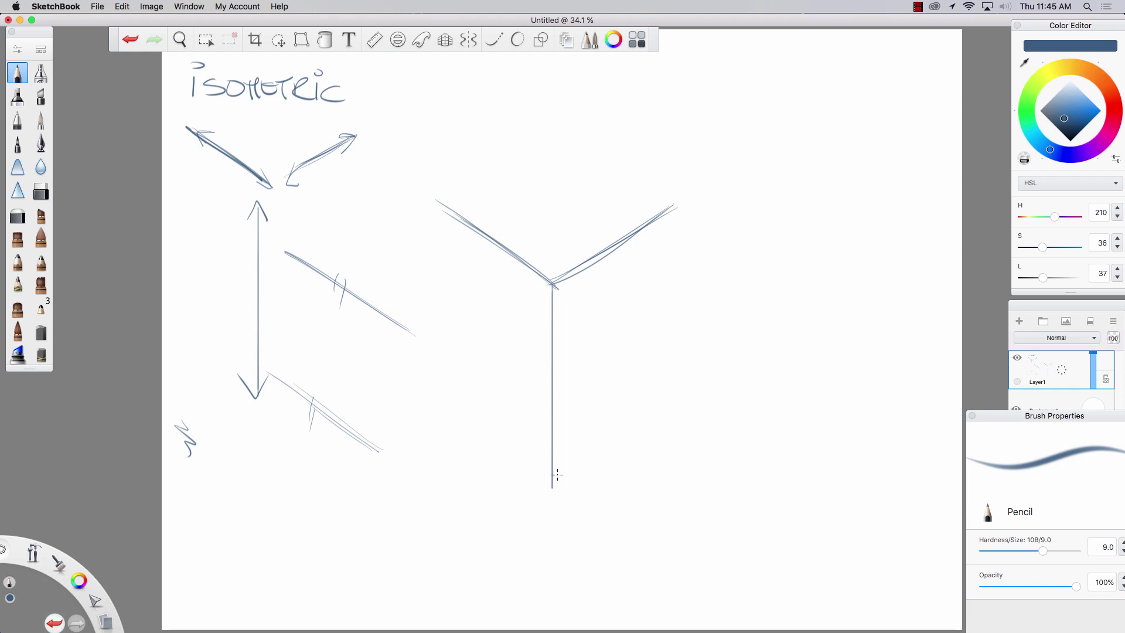
Draw the box's two bottom edges from the lower end of the central vertical, parallel to the top edges, rotating the canvas as needed
drag(553, 488, 438, 409)
drag(550, 489, 421, 399)
drag(542, 483, 473, 435)
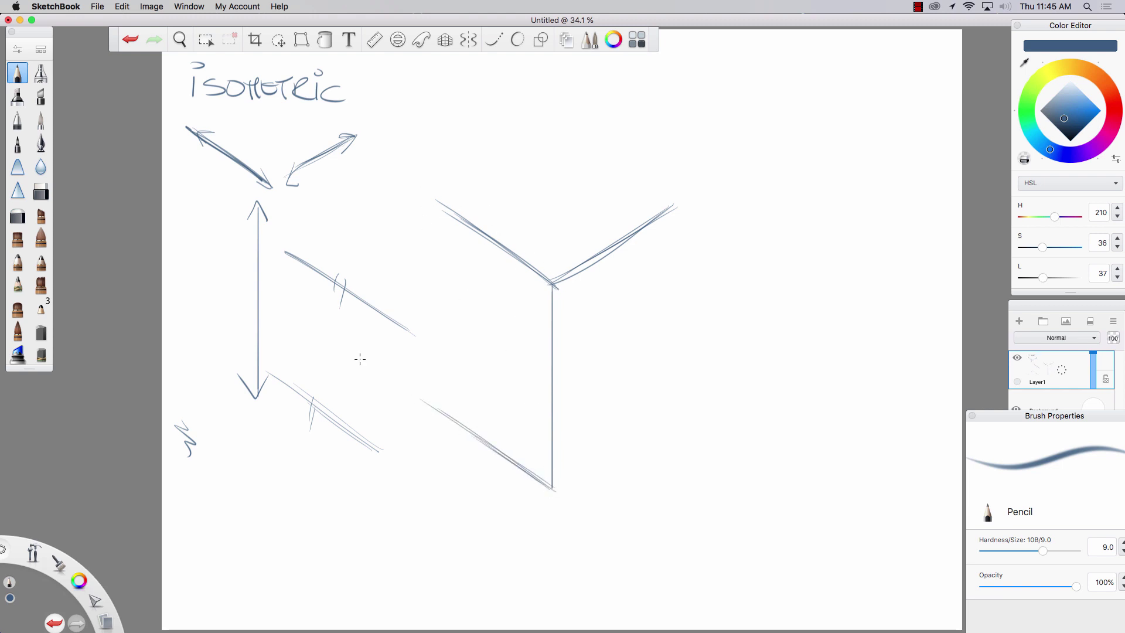
key(.)
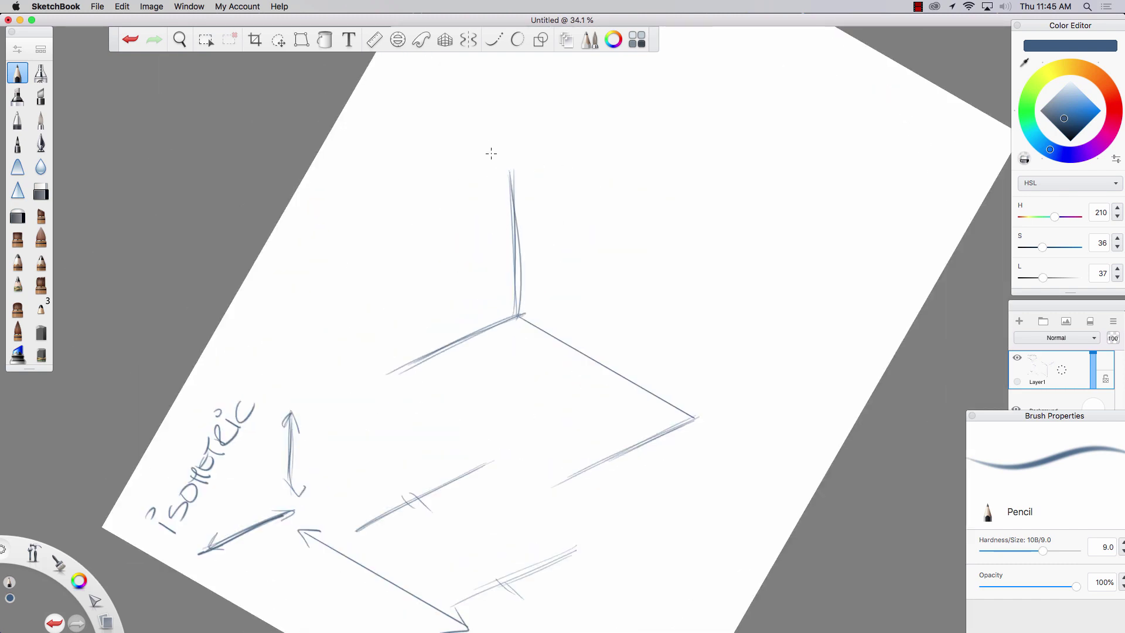
drag(695, 422, 693, 295)
mouse_move(695, 401)
mouse_down()
mouse_move(690, 271)
mouse_move(692, 282)
mouse_up()
key(.)
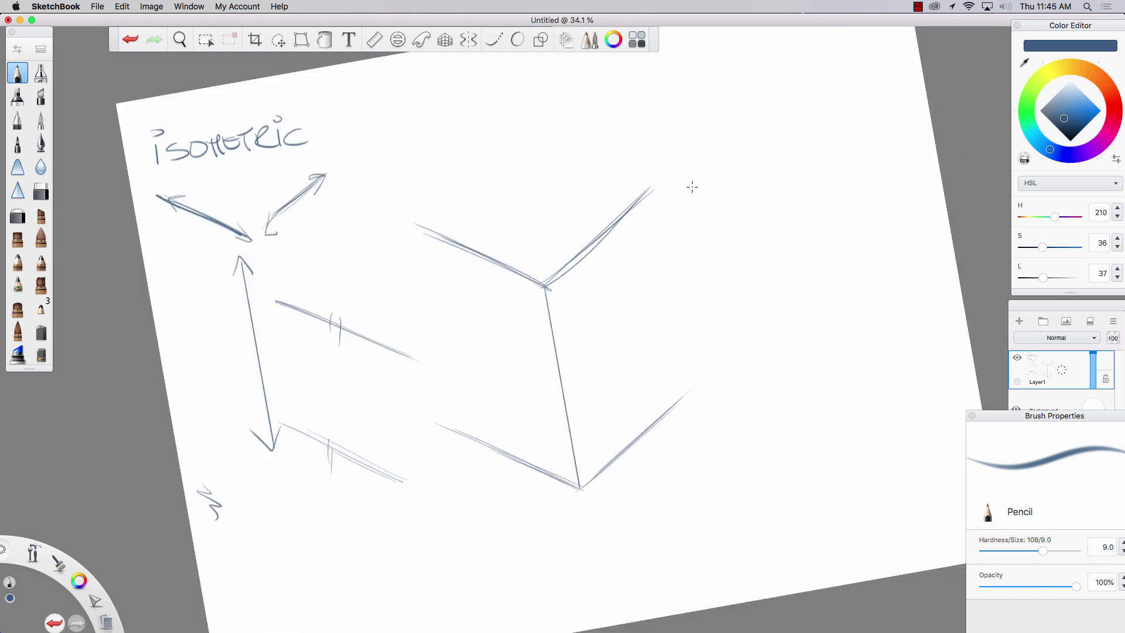
key(.)
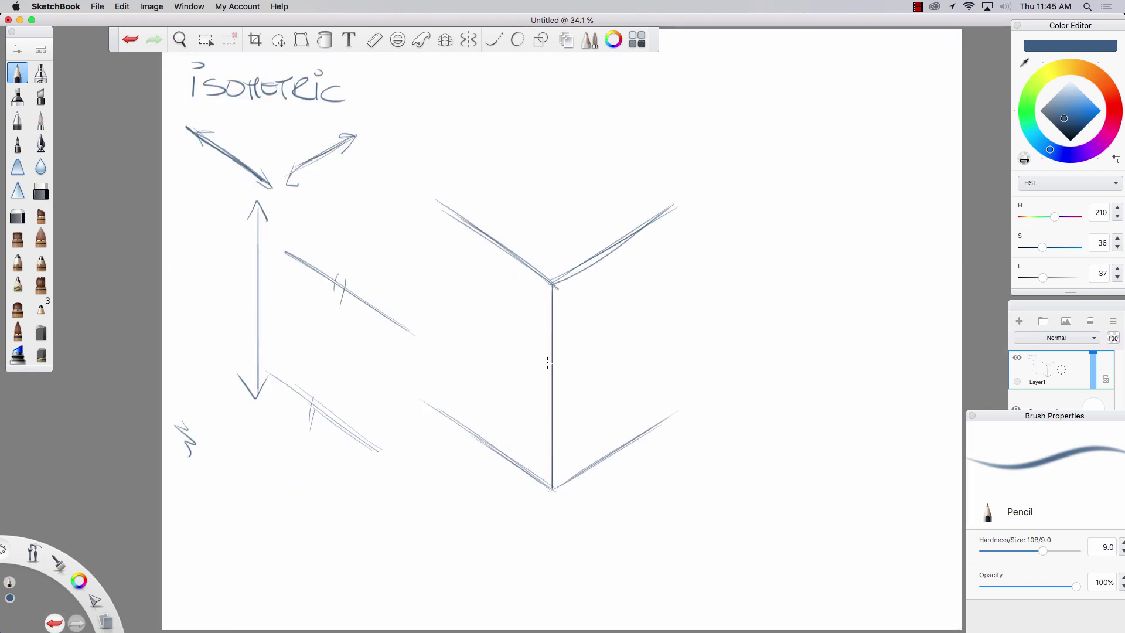
drag(662, 206, 677, 476)
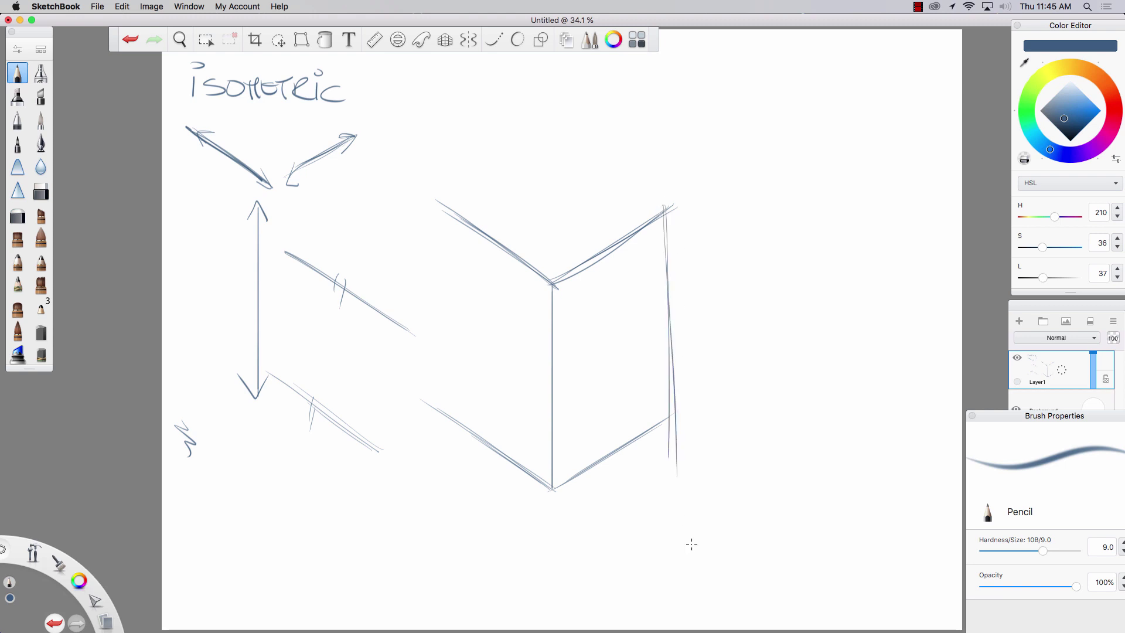
key(super+z)
key(super+z)
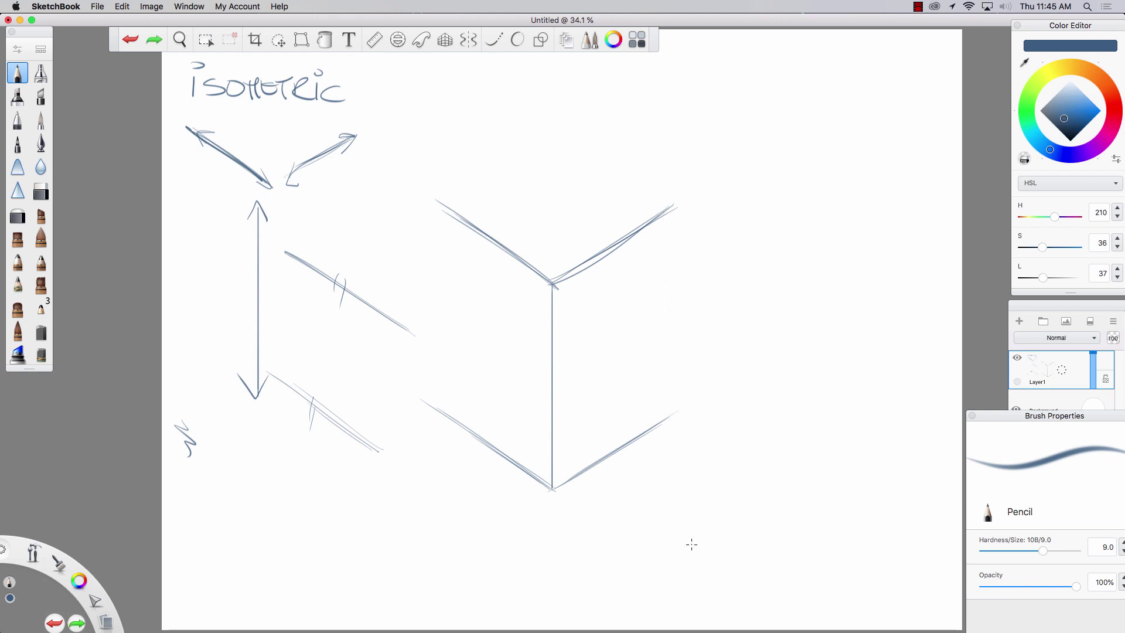
Draw the box's right and left vertical edges down from the outer top corners past the bottom edges
drag(666, 204, 667, 513)
drag(668, 199, 673, 593)
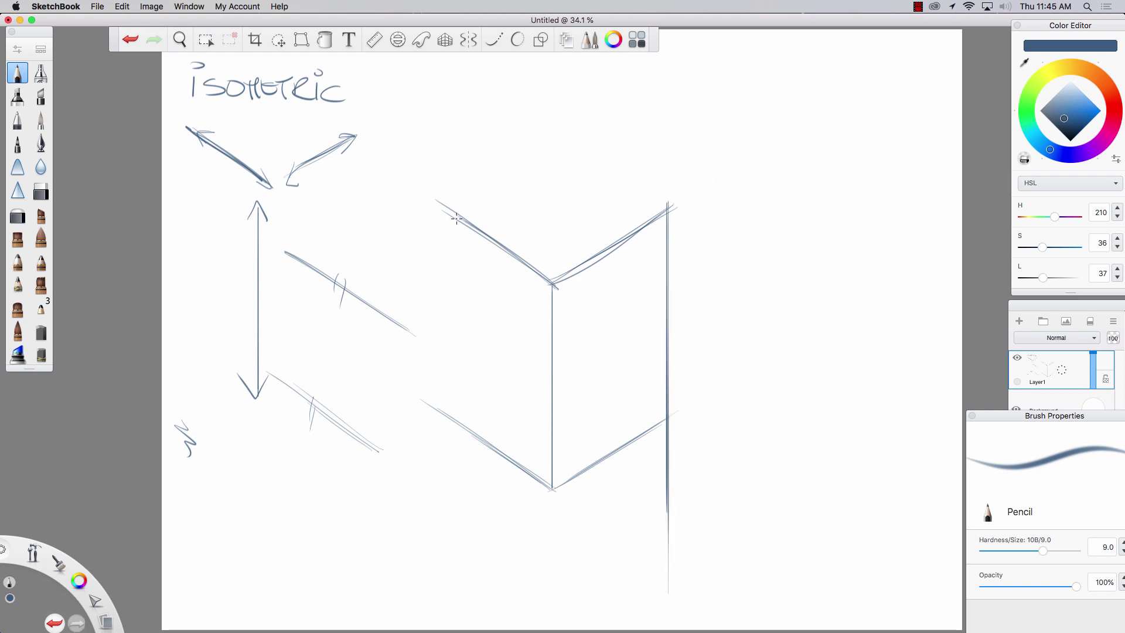
drag(456, 218, 453, 497)
drag(454, 203, 454, 497)
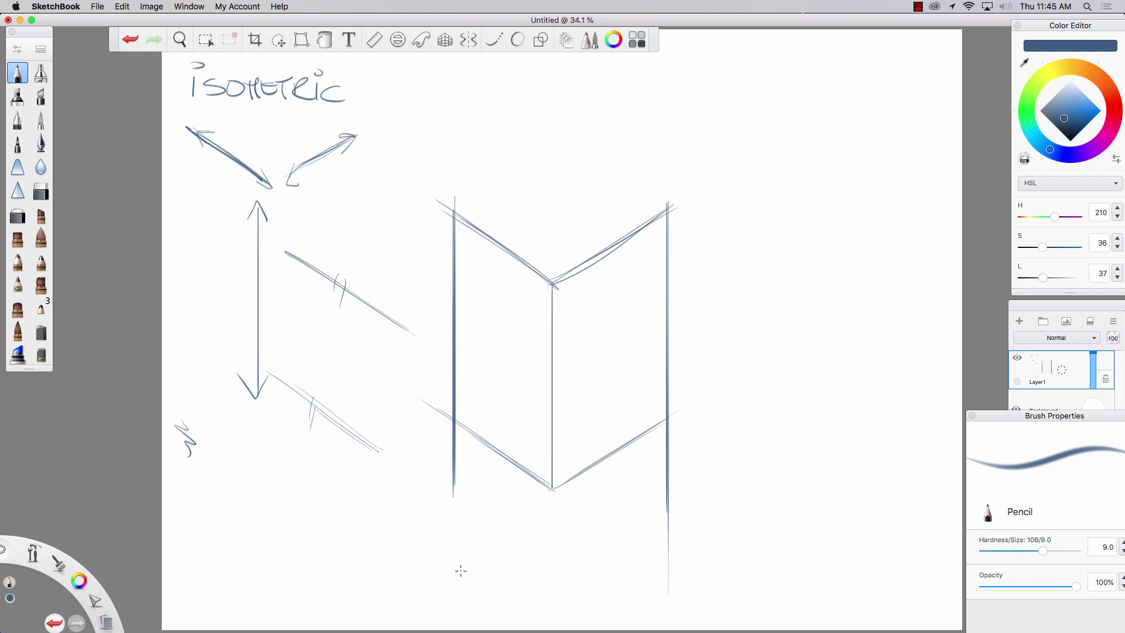
Extend the front-left top edge, draw the parallel back edge from the right corner, and add small direction arrowheads
drag(419, 193, 574, 293)
drag(683, 222, 558, 129)
mouse_move(232, 192)
mouse_down()
mouse_move(195, 175)
mouse_move(199, 186)
mouse_up()
drag(696, 182, 712, 195)
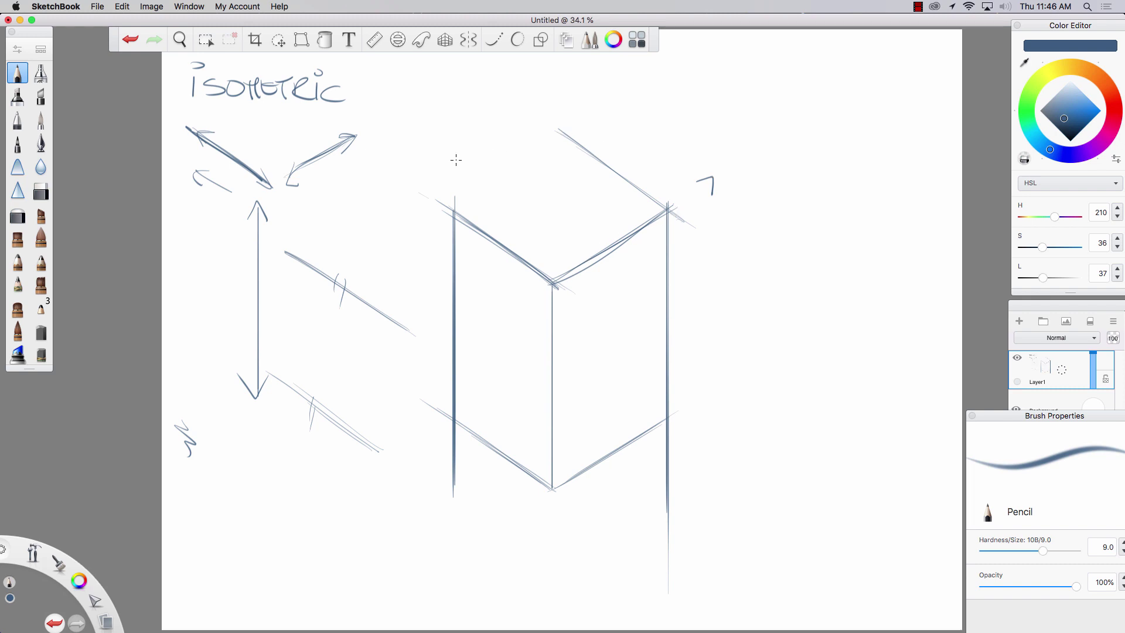
Rotate the canvas, draw the remaining back top edge to close the box's top face, reinforce the front-right top edge, and restore the canvas rotation
key(Right)
key(Left)
key(Left)
key(Left)
key(Left)
key(Left)
key(Left)
key(Left)
key(Left)
key(Left)
key(Left)
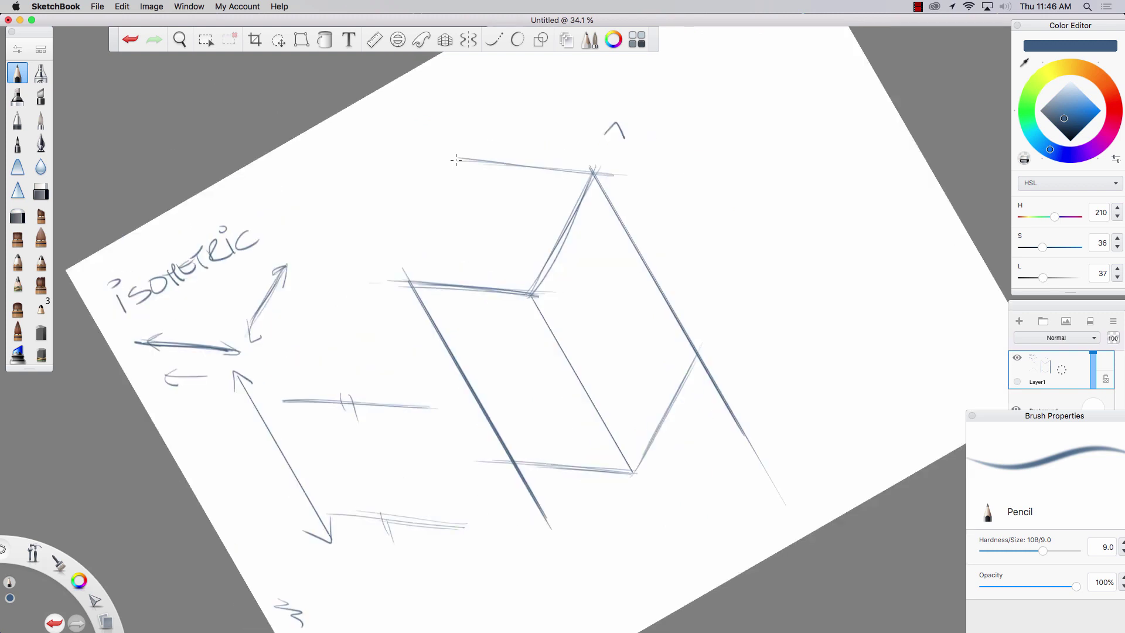
key(Left)
key(Left)
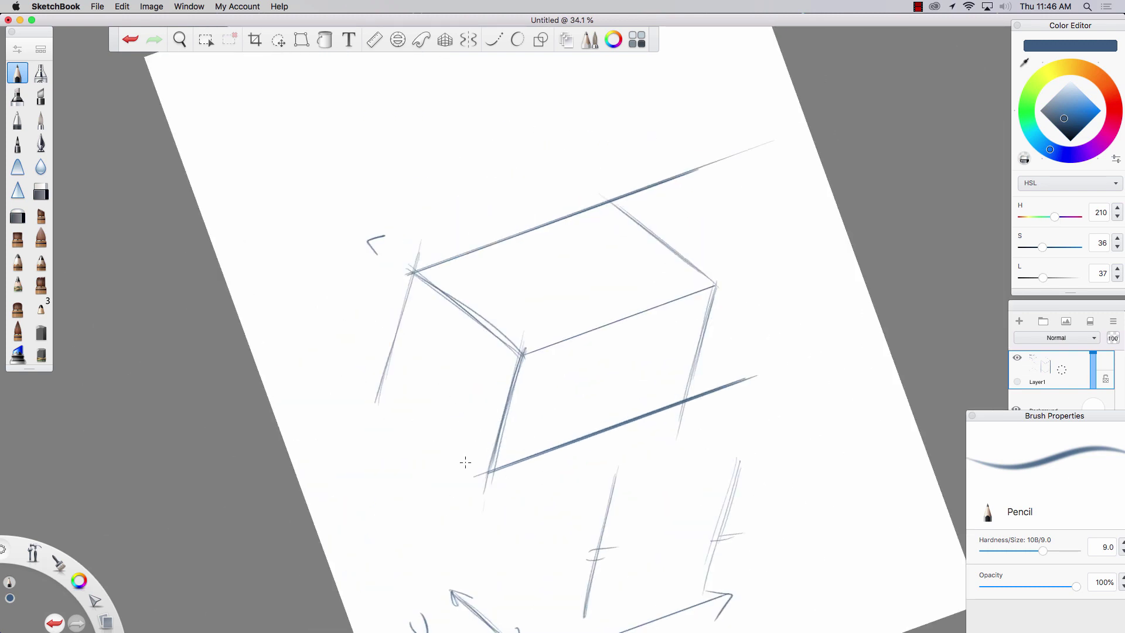
mouse_move(368, 382)
mouse_down()
mouse_move(497, 471)
mouse_move(388, 396)
mouse_move(485, 467)
mouse_move(407, 406)
mouse_move(486, 470)
mouse_up()
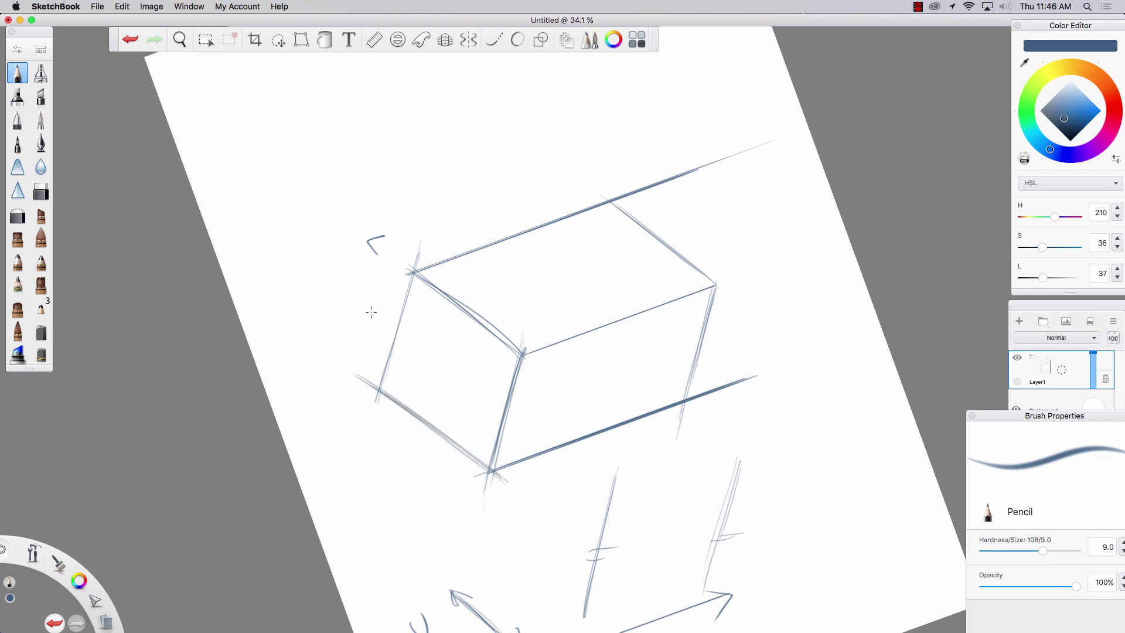
drag(531, 359, 386, 253)
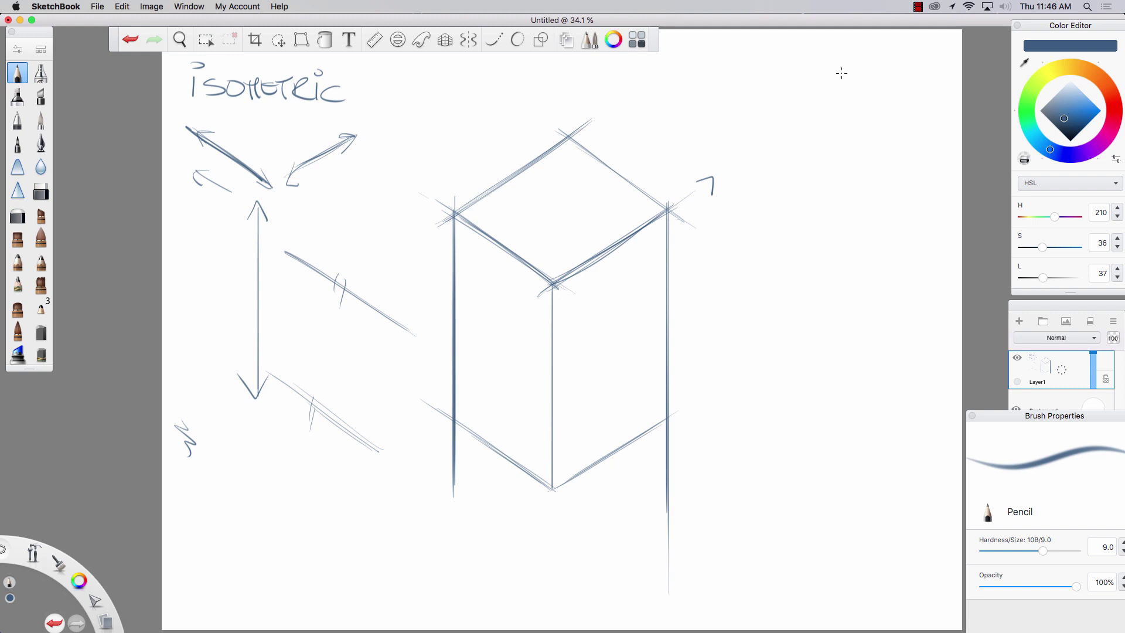
Sketch a small rectangle, a triangle and a cylinder as thumbnails in the canvas's upper-right corner
mouse_move(813, 69)
mouse_down()
mouse_move(808, 122)
mouse_move(841, 72)
mouse_move(848, 155)
mouse_move(806, 154)
mouse_up()
mouse_move(849, 71)
mouse_down()
mouse_move(848, 156)
mouse_move(805, 153)
mouse_up()
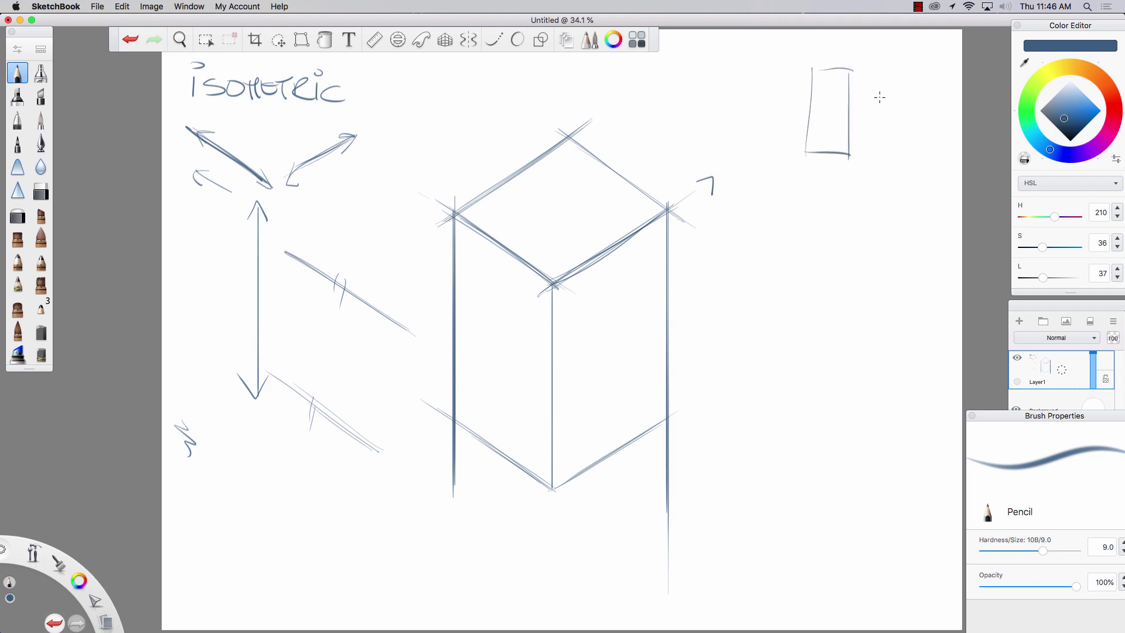
mouse_move(862, 93)
mouse_down()
mouse_move(886, 93)
mouse_move(856, 150)
mouse_up()
mouse_move(882, 89)
mouse_down()
mouse_move(883, 152)
mouse_move(886, 141)
mouse_up()
mouse_move(774, 69)
mouse_down()
mouse_move(791, 39)
mouse_move(801, 68)
mouse_up()
drag(799, 67, 771, 69)
mouse_move(879, 94)
mouse_down()
mouse_move(856, 97)
mouse_move(884, 94)
mouse_up()
mouse_move(885, 139)
mouse_down()
mouse_move(860, 138)
mouse_move(886, 149)
mouse_up()
mouse_move(858, 141)
mouse_down()
mouse_move(859, 97)
mouse_move(837, 68)
mouse_move(857, 96)
mouse_move(873, 91)
mouse_move(884, 147)
mouse_up()
drag(884, 143, 860, 140)
drag(864, 96, 861, 136)
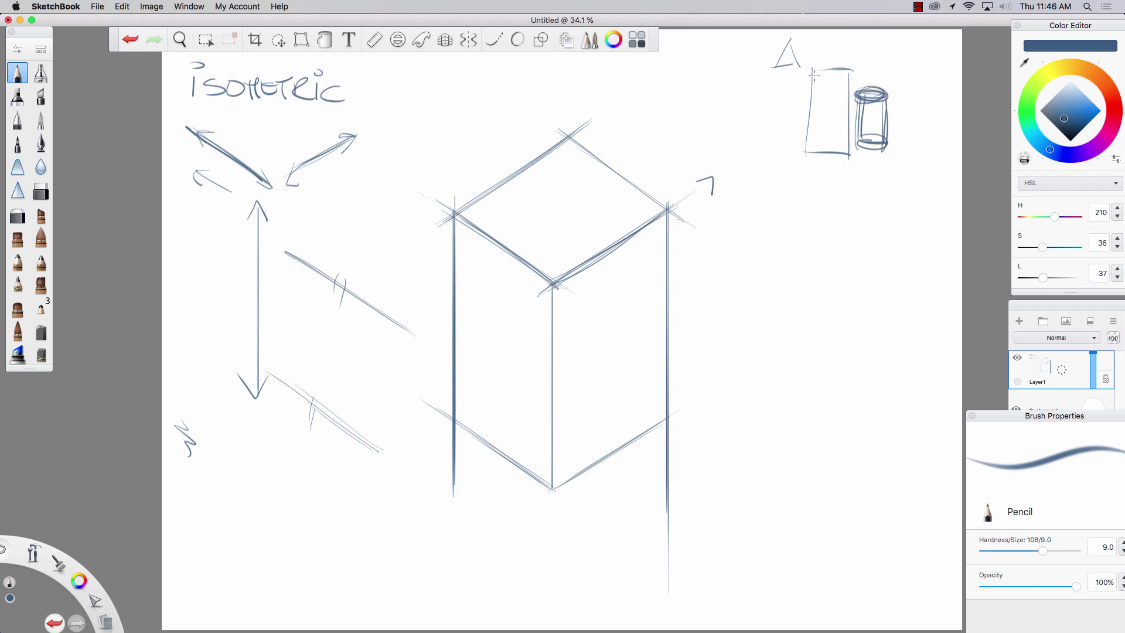
Darken the small rectangle's sides, add a horizontal line across it, and develop the small triangle into a cone
drag(814, 75, 807, 153)
drag(850, 66, 849, 149)
drag(818, 104, 849, 103)
mouse_move(798, 49)
mouse_down()
mouse_move(815, 66)
mouse_move(823, 49)
mouse_move(787, 69)
mouse_up()
drag(789, 45, 802, 63)
drag(791, 43, 779, 67)
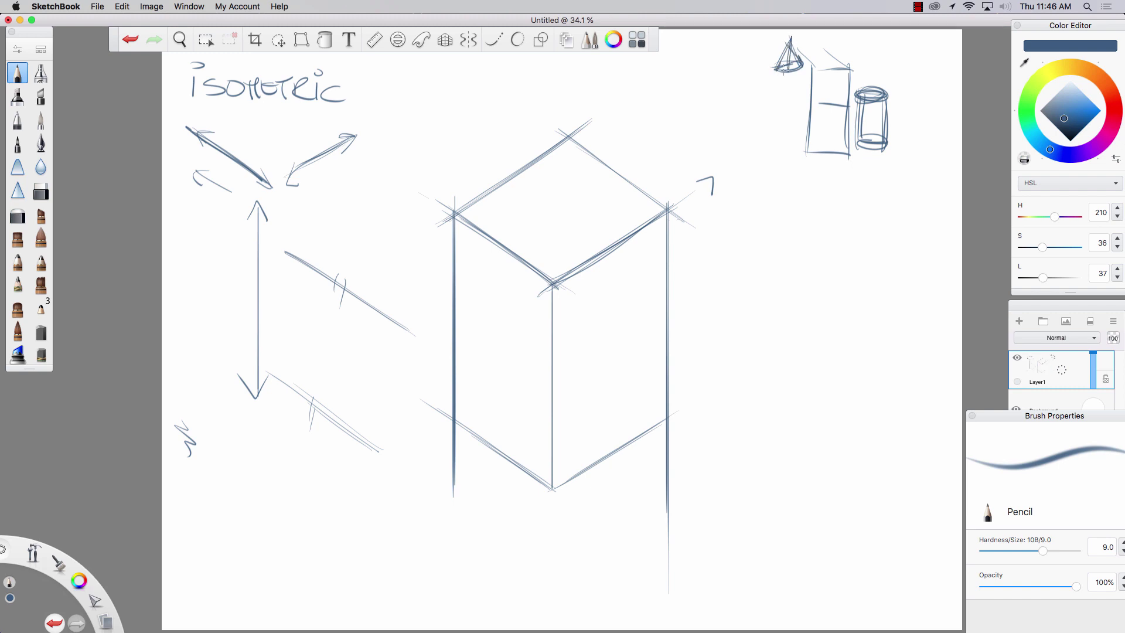
Sketch a small isometric box to the left of the thumbnail rectangle and add a bracket line beneath the shapes
drag(738, 89, 760, 108)
mouse_move(780, 86)
mouse_down()
mouse_move(758, 106)
mouse_move(761, 157)
mouse_move(783, 144)
mouse_up()
drag(783, 144, 760, 158)
mouse_move(759, 64)
mouse_down()
mouse_move(782, 86)
mouse_move(739, 87)
mouse_move(739, 135)
mouse_move(781, 157)
mouse_move(778, 176)
mouse_up()
drag(863, 149, 864, 179)
drag(794, 82, 795, 168)
drag(863, 179, 776, 172)
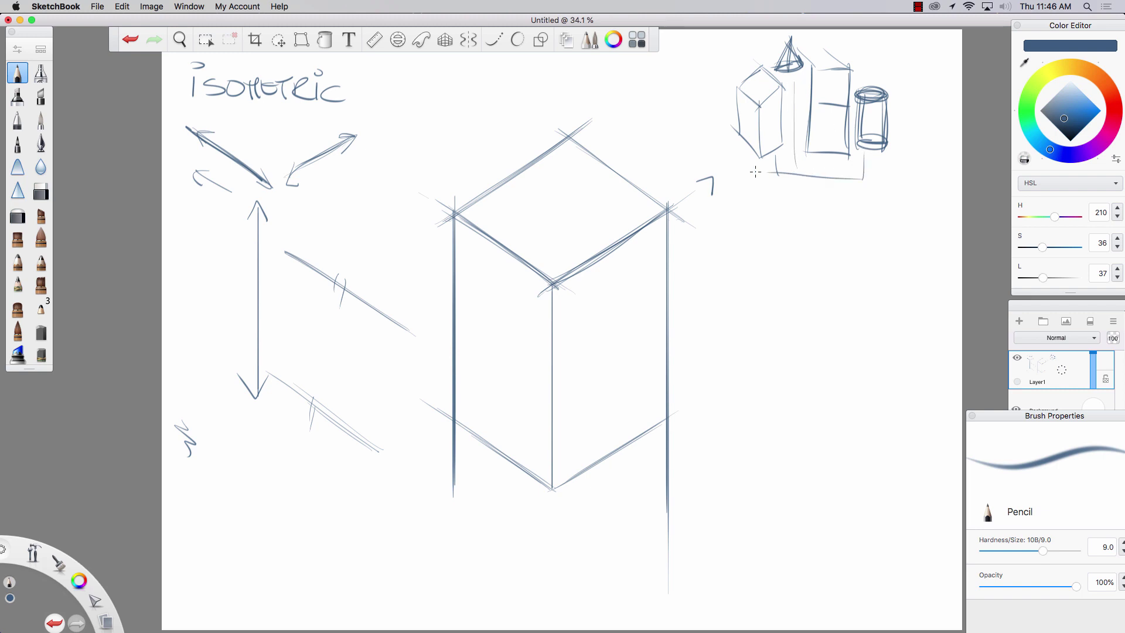
Switch the pencil to green with hue 113 and size 8, and lightly draw the box's two hidden back base edges
click(1026, 109)
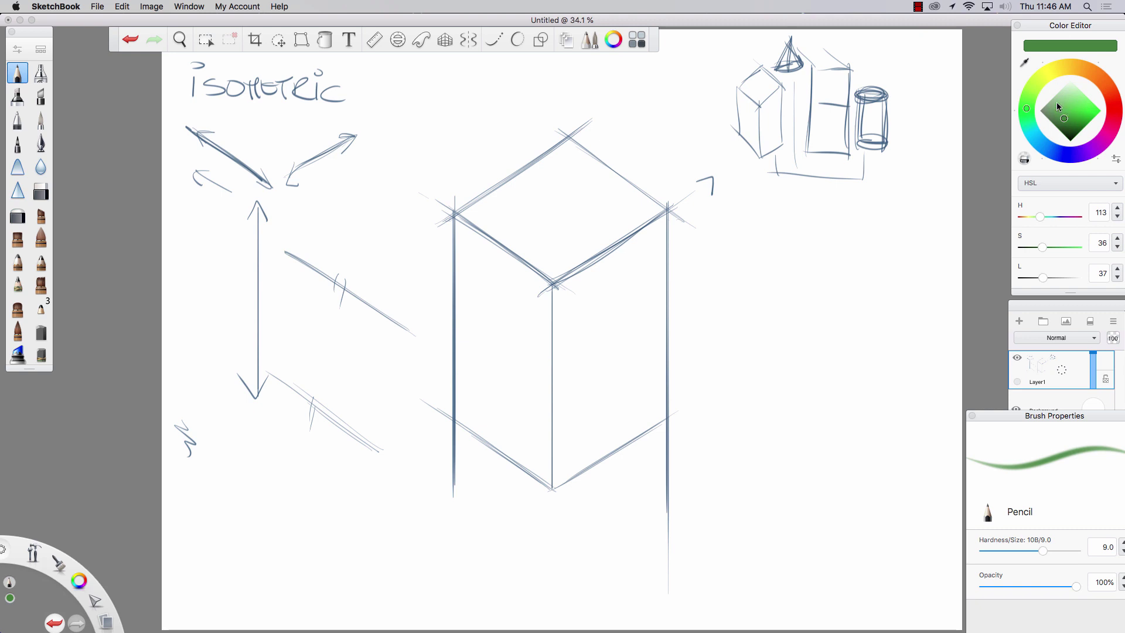
key(bracketleft)
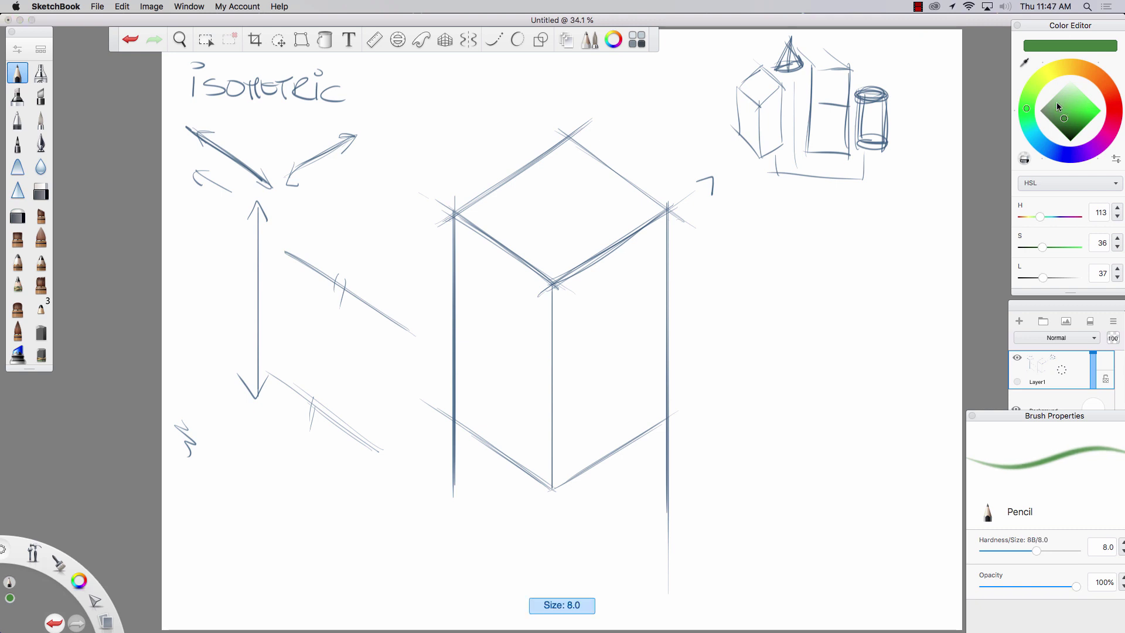
drag(641, 400, 556, 336)
mouse_move(691, 432)
mouse_down()
mouse_move(562, 337)
mouse_move(434, 427)
mouse_up()
drag(557, 339, 484, 389)
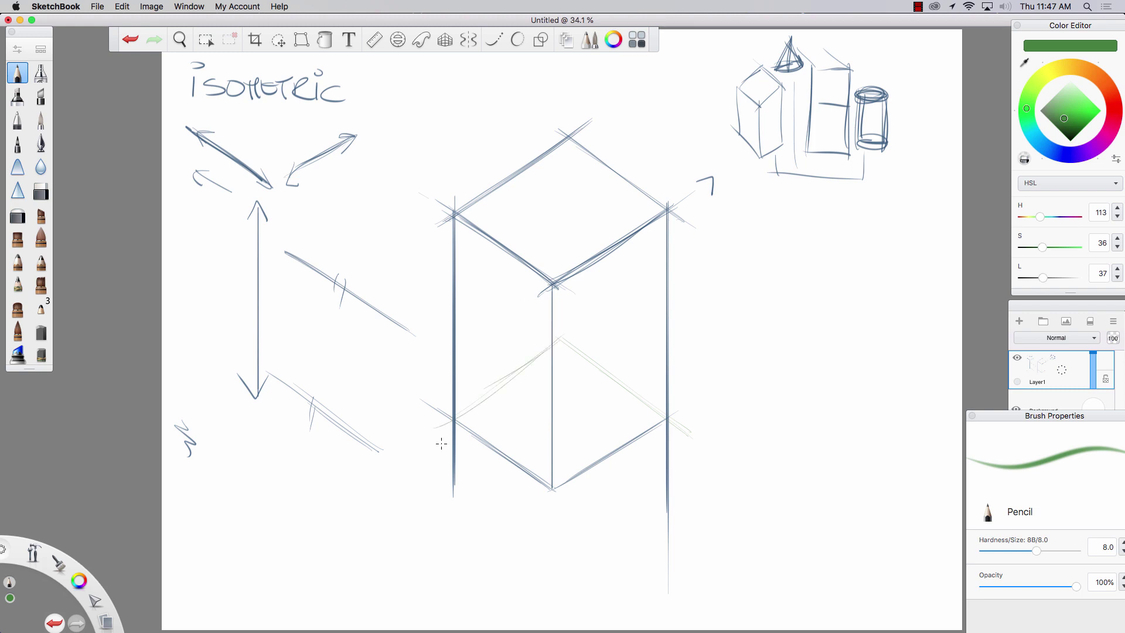
mouse_move(893, 363)
mouse_down()
mouse_move(789, 368)
mouse_move(894, 362)
mouse_up()
key(super+z)
key(super+z)
key(super+z)
Below the thumbnails, draw a horizontal base line with two crossing arcs from its ends and a vertical line at its right end
mouse_move(800, 357)
mouse_down()
mouse_move(915, 359)
mouse_move(801, 358)
mouse_up()
mouse_move(883, 301)
mouse_down()
mouse_move(855, 280)
mouse_move(905, 355)
mouse_up()
mouse_move(917, 363)
mouse_down()
mouse_move(877, 288)
mouse_move(772, 246)
mouse_up()
mouse_move(796, 360)
mouse_down()
mouse_move(840, 285)
mouse_move(901, 255)
mouse_move(911, 385)
mouse_up()
drag(909, 252, 914, 387)
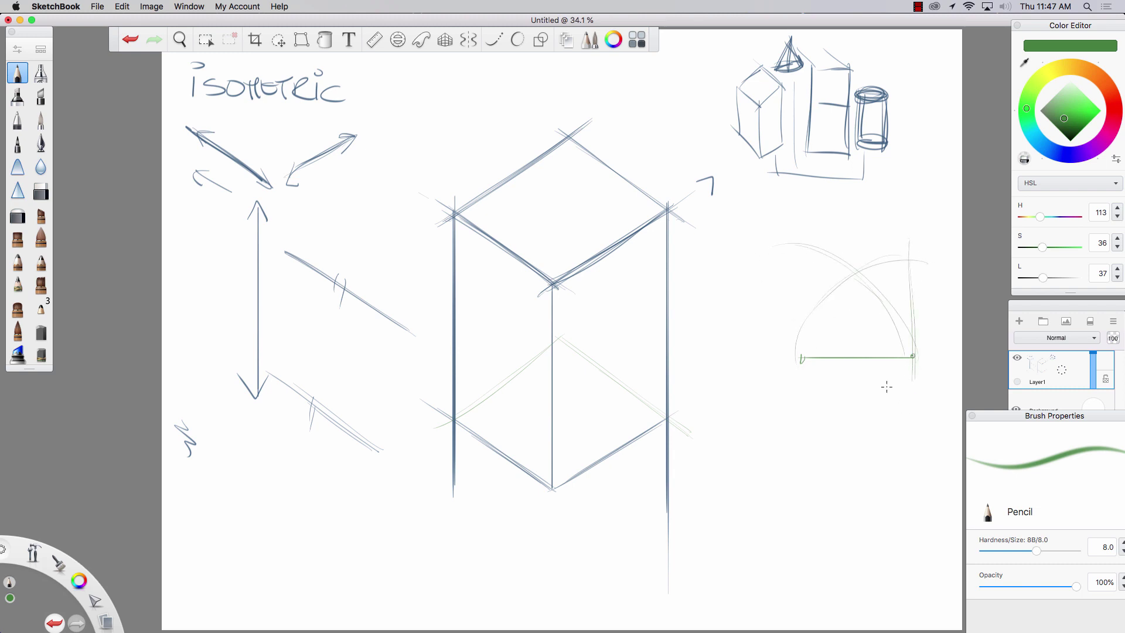
Draw the left and top sides above the base line to close the square and reinforce its right side
drag(796, 252, 792, 401)
mouse_move(914, 256)
mouse_down()
mouse_move(782, 261)
mouse_move(800, 257)
mouse_up()
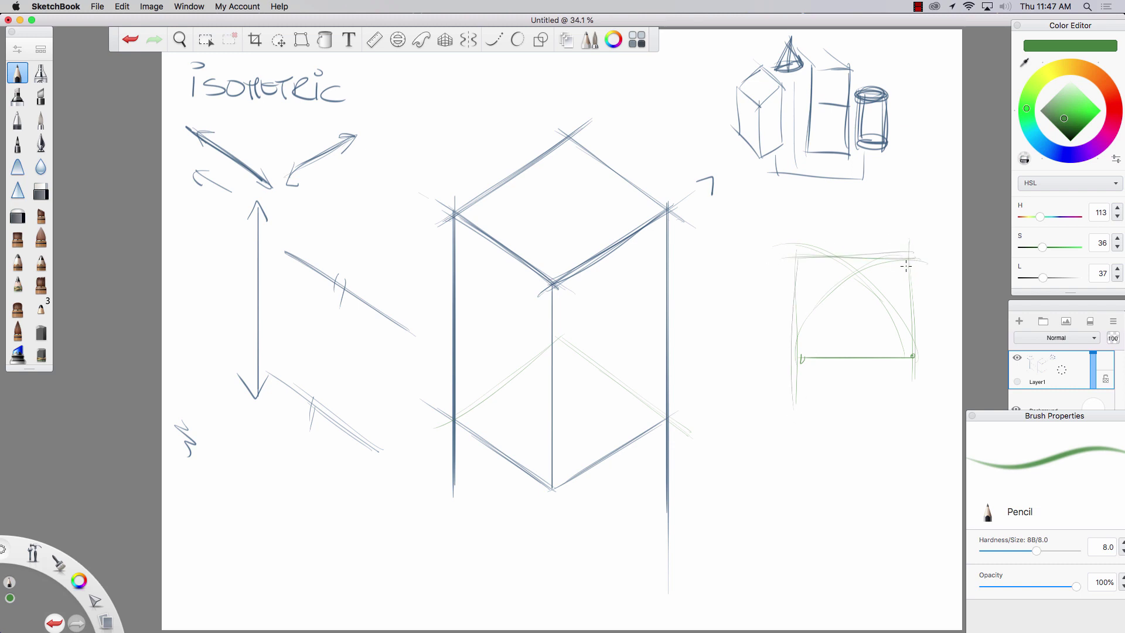
drag(908, 256, 912, 353)
Label the arc intersection C and the upper corners D and E, and inscribe a circle on the square's vertical and horizontal centre lines
drag(860, 279, 869, 289)
drag(774, 235, 784, 253)
mouse_move(937, 239)
mouse_down()
mouse_move(927, 251)
mouse_move(938, 258)
mouse_up()
drag(856, 232, 856, 392)
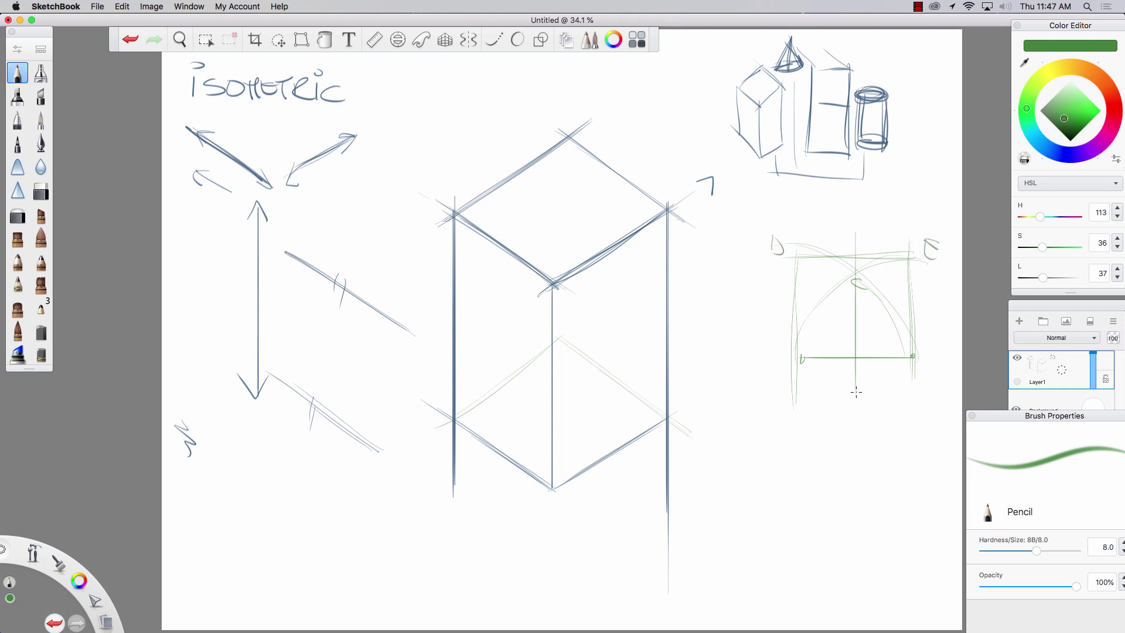
mouse_move(929, 303)
mouse_down()
mouse_move(865, 301)
mouse_move(841, 337)
mouse_move(860, 357)
mouse_move(906, 290)
mouse_move(809, 274)
mouse_move(825, 266)
mouse_move(911, 302)
mouse_move(907, 275)
mouse_move(795, 281)
mouse_move(831, 256)
mouse_move(899, 302)
mouse_move(911, 296)
mouse_move(797, 287)
mouse_move(813, 273)
mouse_move(810, 327)
mouse_move(889, 340)
mouse_move(813, 358)
mouse_up()
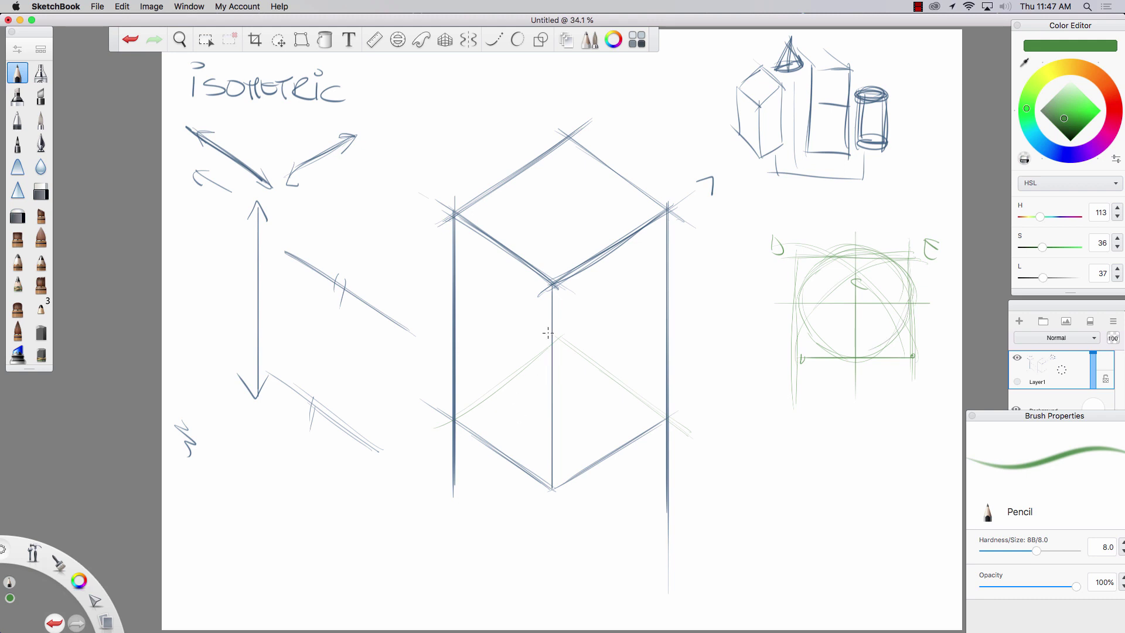
Draw and reinforce two crossing isometric centre lines on the large box's base, joining the midpoints of opposite edges
drag(613, 452, 618, 458)
drag(623, 460, 506, 362)
drag(489, 453, 609, 375)
drag(508, 373, 617, 456)
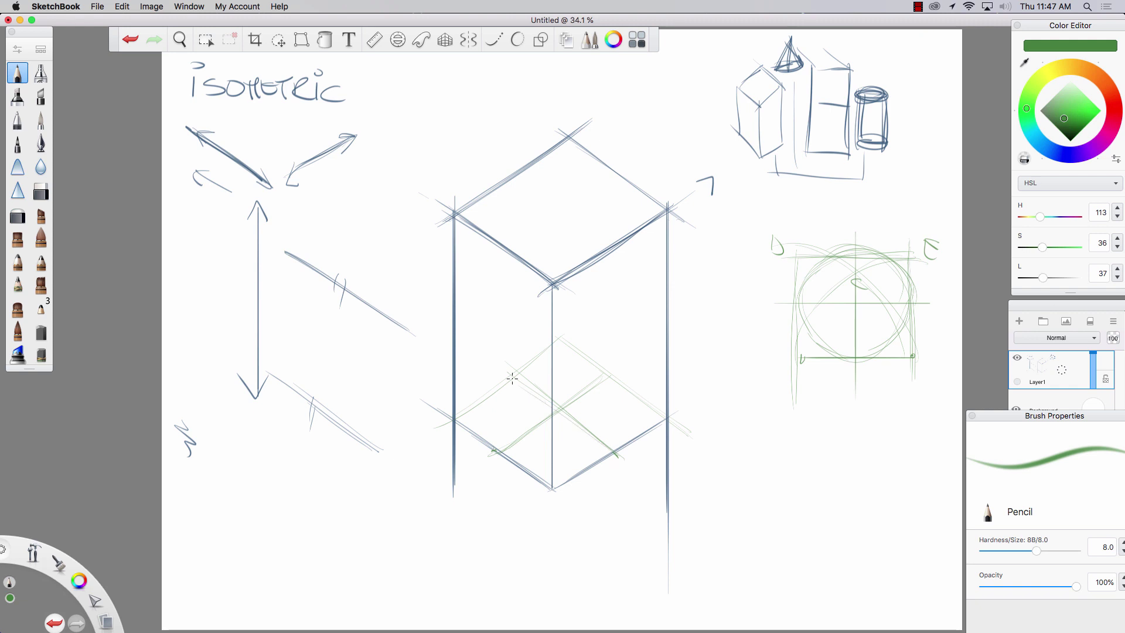
drag(511, 379, 615, 455)
Reinforce the construction circle and sketch below it a small isometric square with crossing centre lines and an inscribed ellipse
mouse_move(921, 289)
mouse_down()
mouse_move(823, 336)
mouse_move(862, 247)
mouse_move(820, 325)
mouse_move(864, 349)
mouse_move(862, 261)
mouse_up()
mouse_move(855, 450)
mouse_down()
mouse_move(911, 499)
mouse_move(855, 548)
mouse_move(808, 499)
mouse_move(857, 549)
mouse_up()
drag(795, 448, 917, 538)
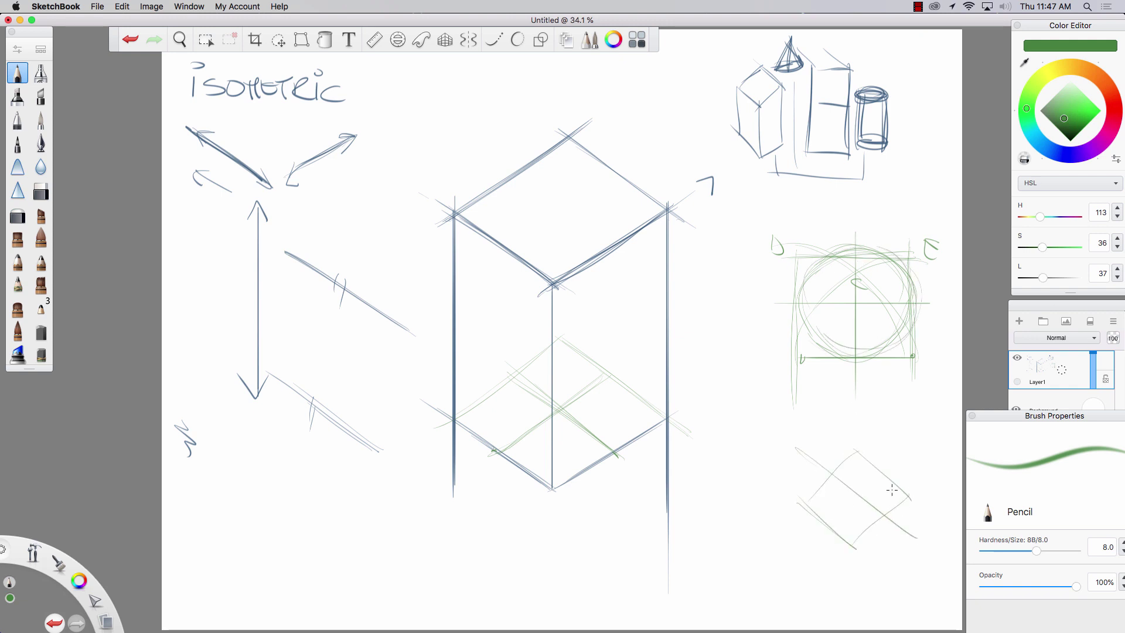
drag(895, 457, 814, 547)
mouse_move(820, 460)
mouse_down()
mouse_move(890, 529)
mouse_move(877, 477)
mouse_move(826, 503)
mouse_move(887, 498)
mouse_move(871, 482)
mouse_up()
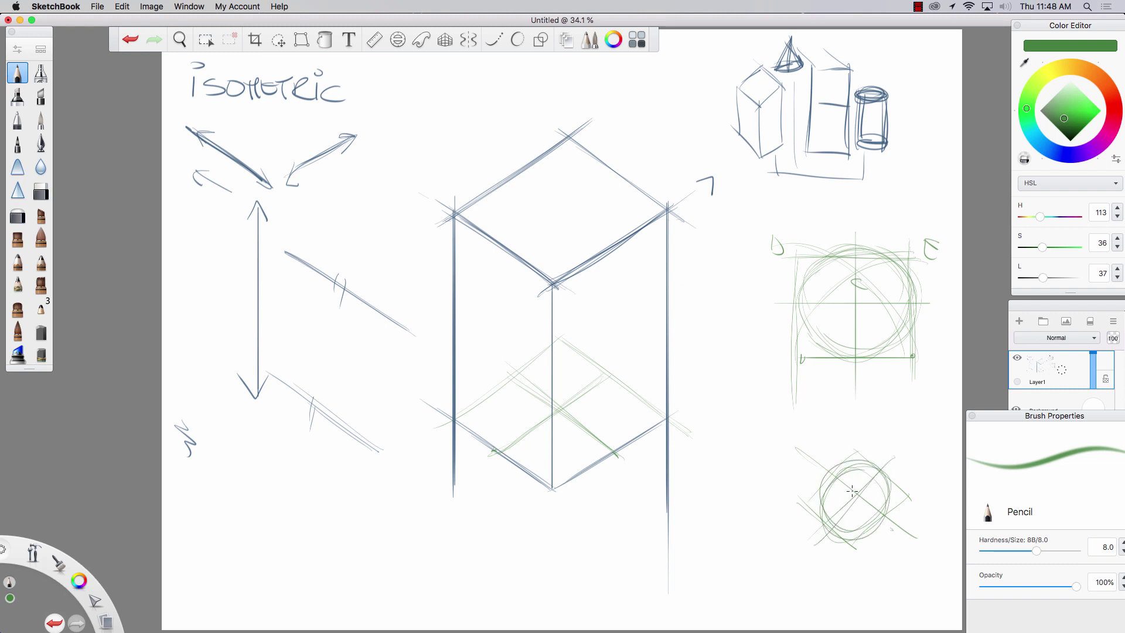
drag(812, 440, 894, 532)
drag(894, 532, 812, 455)
drag(882, 464, 837, 515)
Sketch a second isometric square with an ellipse above the small one, and join the two ellipses with vertical lines into a cylinder
drag(855, 406, 857, 457)
mouse_move(848, 374)
mouse_down()
mouse_move(888, 398)
mouse_move(878, 402)
mouse_move(885, 416)
mouse_move(845, 365)
mouse_move(799, 412)
mouse_move(879, 439)
mouse_up()
drag(849, 370, 810, 411)
drag(877, 388, 820, 432)
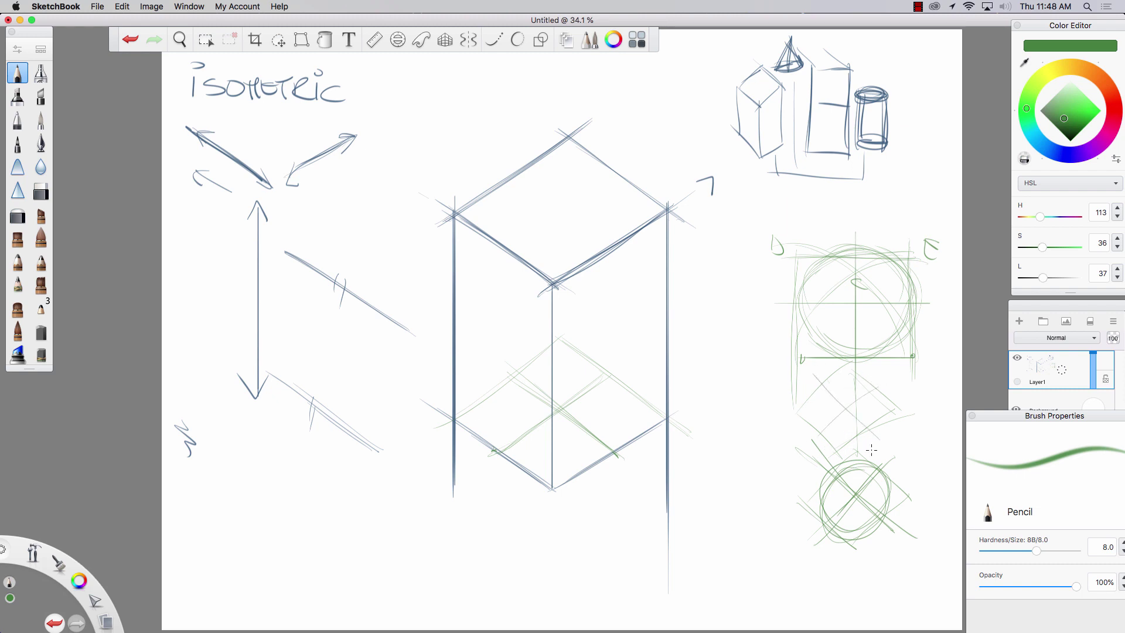
mouse_move(822, 387)
mouse_down()
mouse_move(842, 435)
mouse_move(889, 405)
mouse_move(824, 408)
mouse_move(834, 440)
mouse_move(883, 408)
mouse_move(850, 379)
mouse_move(826, 430)
mouse_move(869, 442)
mouse_move(869, 388)
mouse_move(817, 396)
mouse_move(846, 442)
mouse_move(887, 414)
mouse_move(891, 521)
mouse_up()
drag(817, 419, 817, 533)
mouse_move(874, 430)
mouse_down()
mouse_move(877, 522)
mouse_move(873, 427)
mouse_move(875, 446)
mouse_move(849, 434)
mouse_move(849, 532)
mouse_up()
mouse_move(844, 448)
mouse_down()
mouse_move(843, 542)
mouse_move(827, 543)
mouse_up()
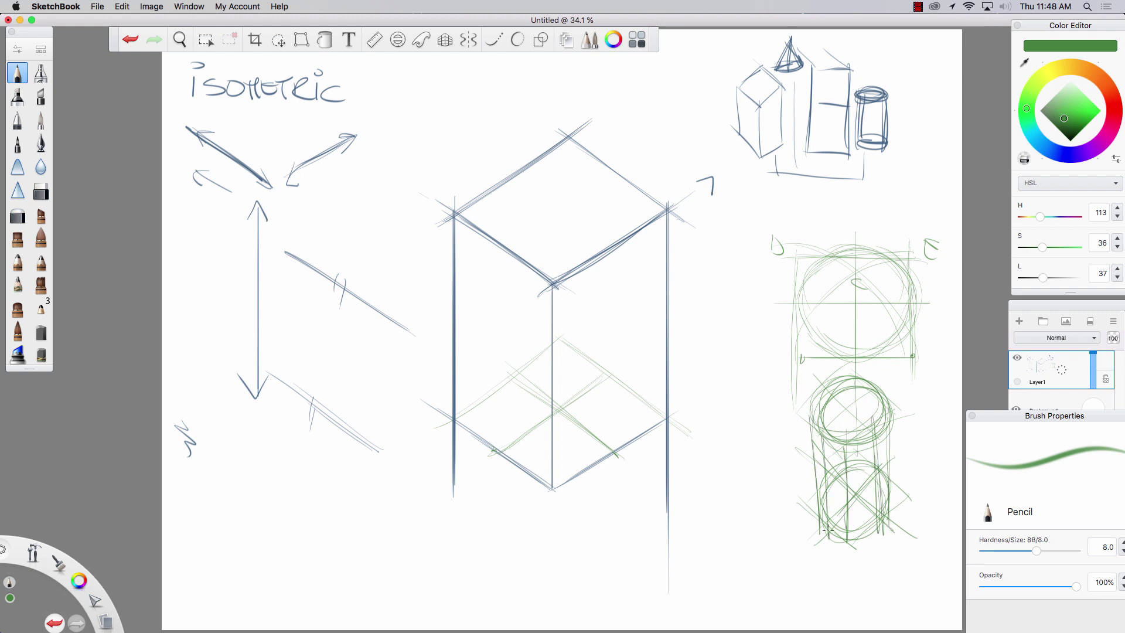
Darken the small green cylinder's sides and top rim with repeated strokes
drag(832, 487, 832, 538)
drag(814, 464, 814, 492)
mouse_move(814, 390)
mouse_down()
mouse_move(849, 437)
mouse_move(857, 382)
mouse_move(810, 417)
mouse_move(885, 405)
mouse_move(888, 514)
mouse_move(883, 503)
mouse_move(807, 493)
mouse_up()
drag(808, 425, 815, 536)
mouse_move(822, 457)
mouse_down()
mouse_move(825, 524)
mouse_move(844, 525)
mouse_up()
drag(867, 435, 872, 532)
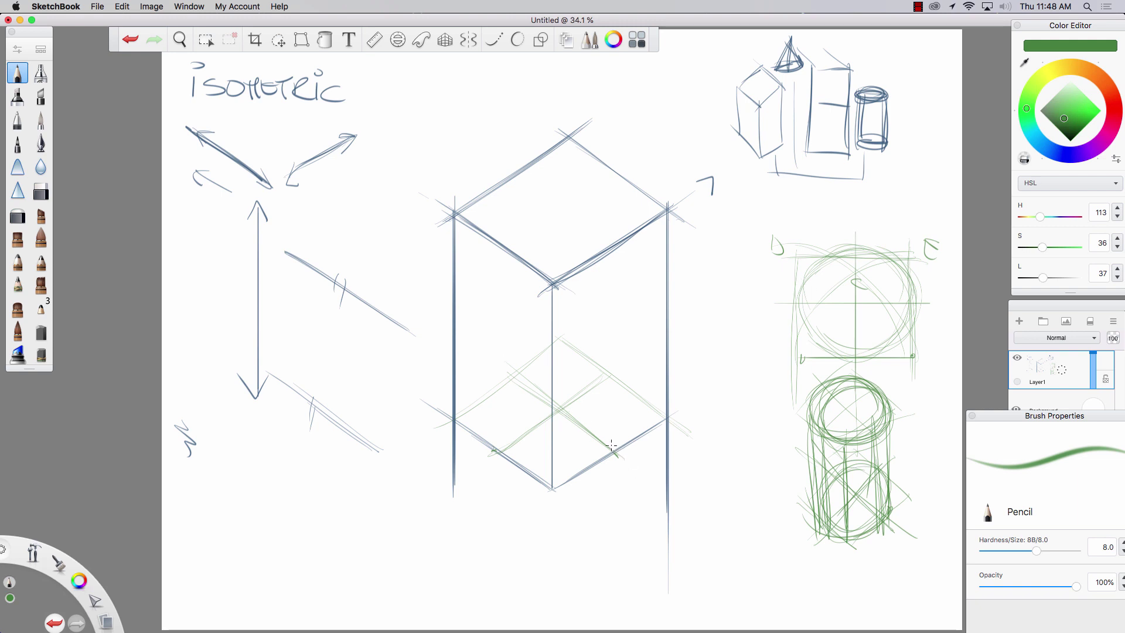
Extend parallel isometric guide lines from the large box's base down and to the right, beyond its right side
drag(540, 395, 644, 477)
drag(514, 375, 696, 517)
drag(492, 355, 720, 535)
drag(542, 324, 770, 492)
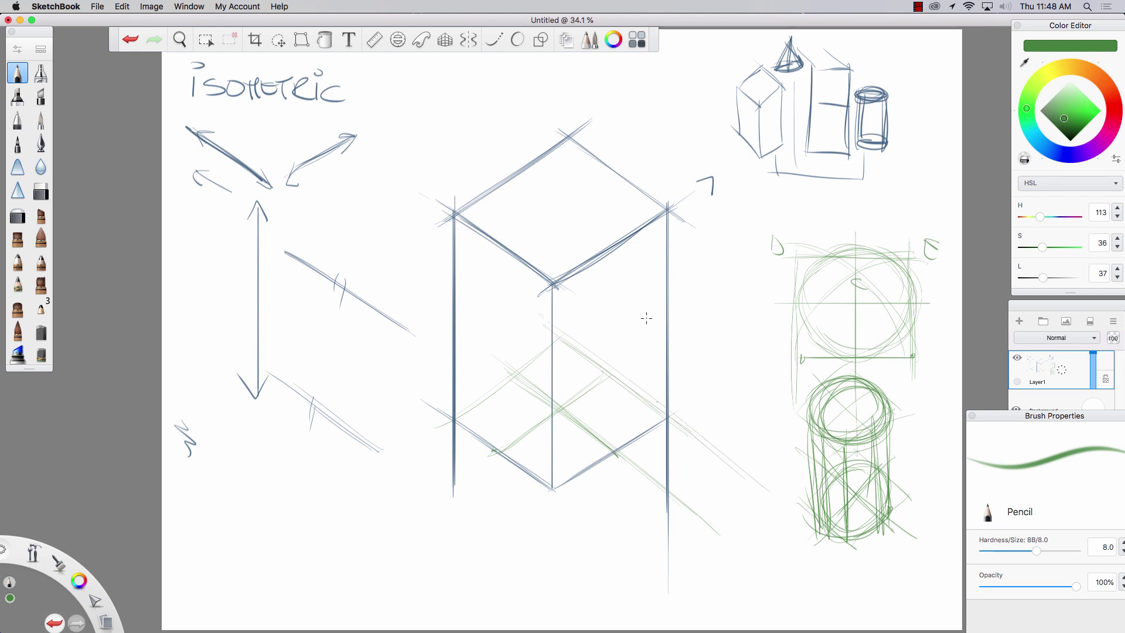
mouse_move(645, 319)
mouse_down()
mouse_move(813, 464)
mouse_move(807, 446)
mouse_up()
drag(751, 396, 876, 505)
Cross the guide lines with opposite isometric lines to form a square beside the box's base, and mark its edge midpoints
drag(719, 375, 608, 462)
drag(671, 327, 586, 399)
mouse_move(651, 344)
mouse_down()
mouse_move(585, 398)
mouse_move(618, 369)
mouse_up()
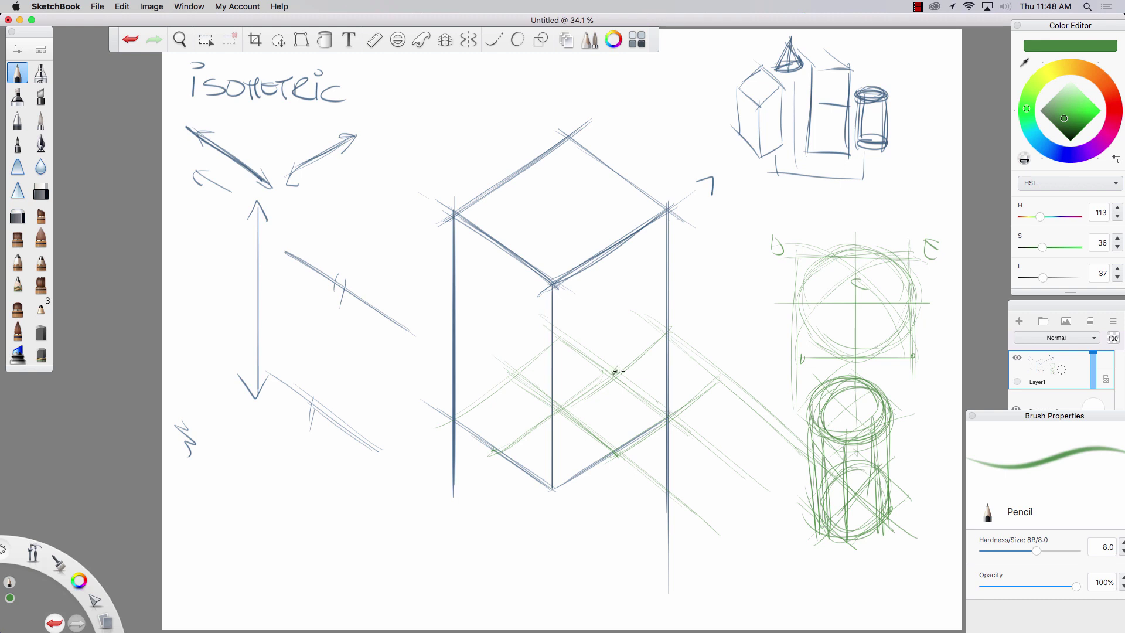
drag(666, 418, 672, 414)
drag(717, 458, 721, 453)
mouse_move(675, 490)
mouse_down()
mouse_move(758, 425)
mouse_move(669, 497)
mouse_move(769, 428)
mouse_up()
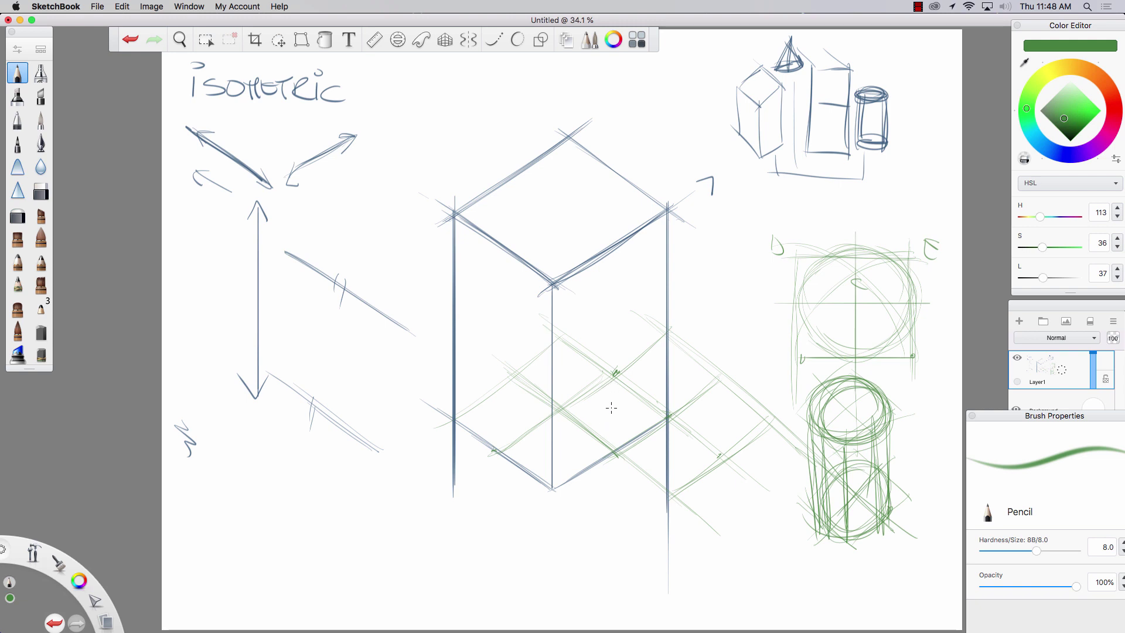
Set the pencil to size 14 and 58% opacity, and draw the partial isometric circle through the midpoints of the new base square
mouse_move(624, 455)
mouse_down()
mouse_move(720, 459)
mouse_move(630, 464)
mouse_up()
key(bracketright)
key(bracketright)
key(bracketright)
key(bracketright)
key(bracketright)
key(bracketright)
mouse_move(720, 459)
mouse_down()
mouse_move(669, 471)
mouse_move(714, 460)
mouse_up()
drag(661, 468, 640, 463)
click(1072, 588)
drag(1075, 586, 1036, 587)
mouse_move(713, 376)
mouse_down()
mouse_move(726, 457)
mouse_move(693, 367)
mouse_move(662, 357)
mouse_move(739, 421)
mouse_move(711, 461)
mouse_move(670, 461)
mouse_move(723, 455)
mouse_up()
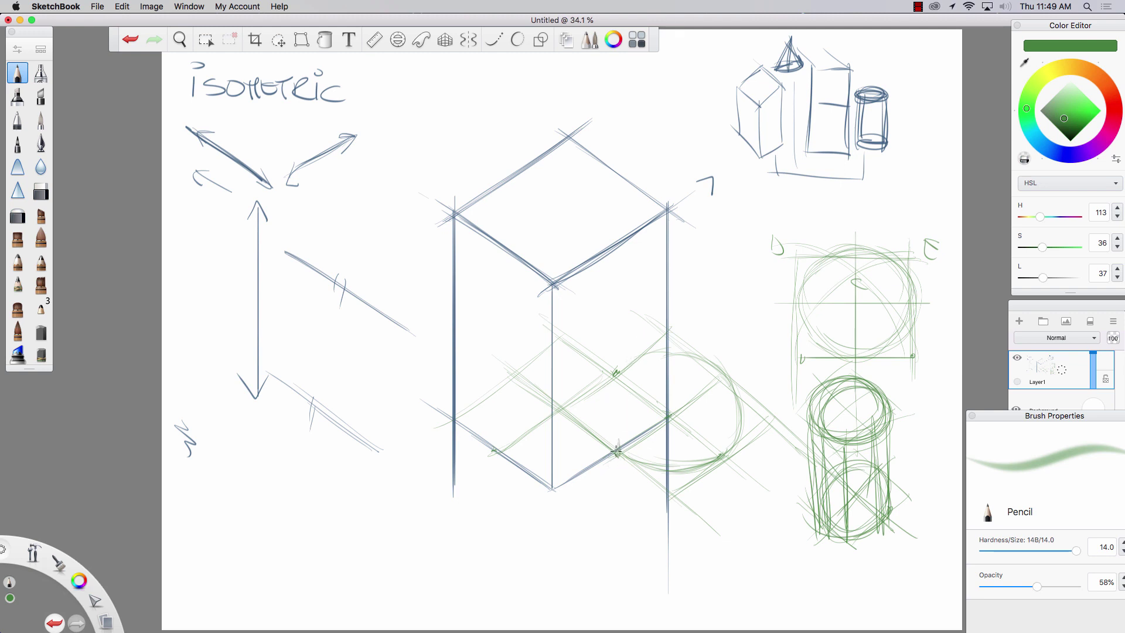
drag(670, 410, 670, 419)
drag(722, 369, 723, 378)
Switch the pencil to red with hue 10, draw the base circle's two centre lines, and mark the box base's centre with a small cross
click(1113, 100)
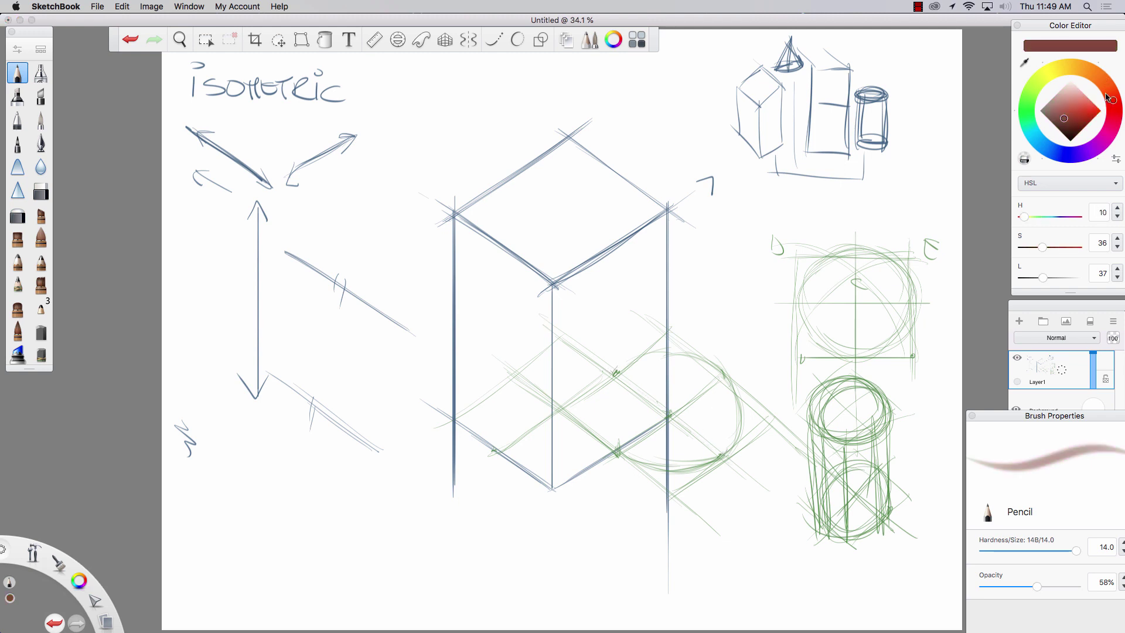
drag(719, 376, 618, 453)
drag(615, 371, 714, 453)
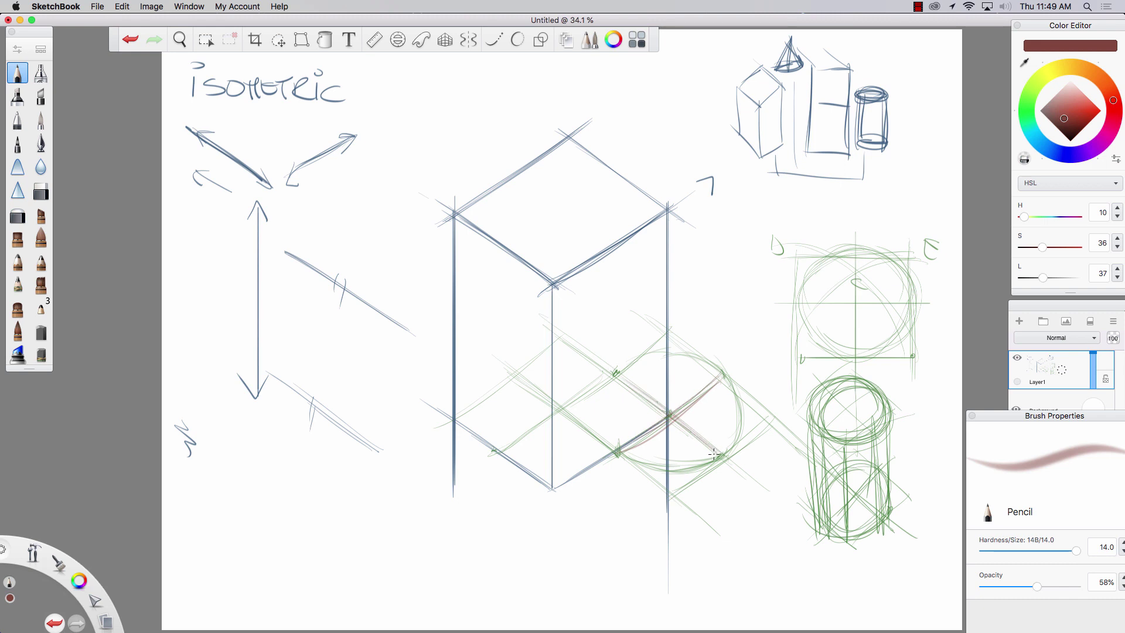
drag(667, 412, 668, 415)
drag(518, 379, 598, 444)
drag(557, 407, 529, 426)
Draw the partial cylinder's vertical edge up from the box's base, with its straight top edge and curved top rim
key(space)
drag(288, 465, 282, 410)
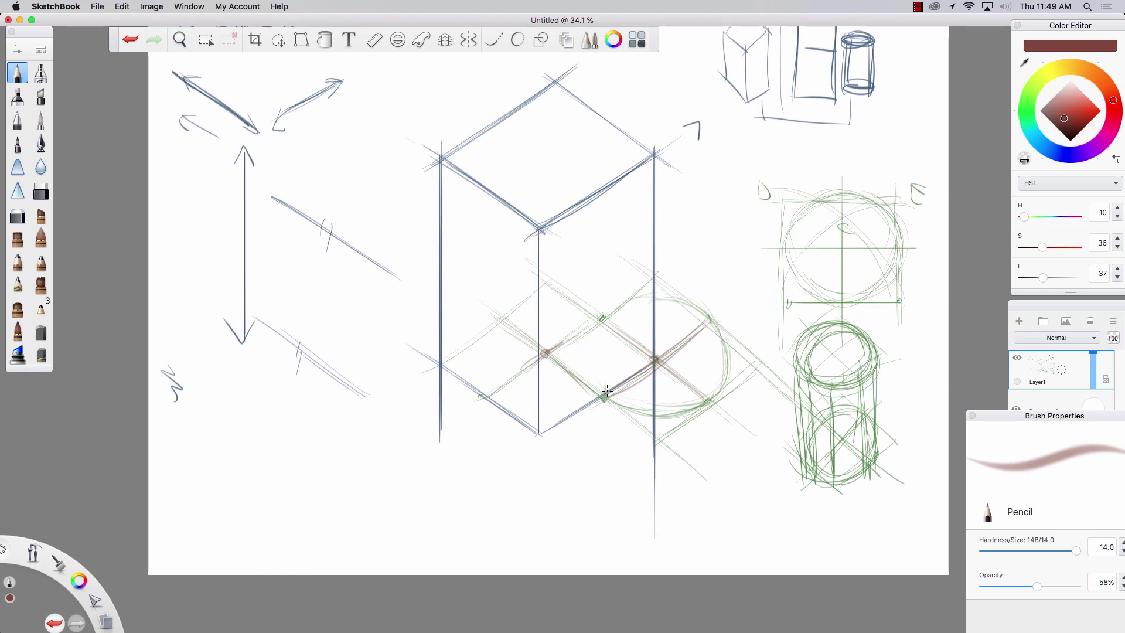
mouse_move(607, 389)
mouse_down()
mouse_move(606, 267)
mouse_move(604, 406)
mouse_up()
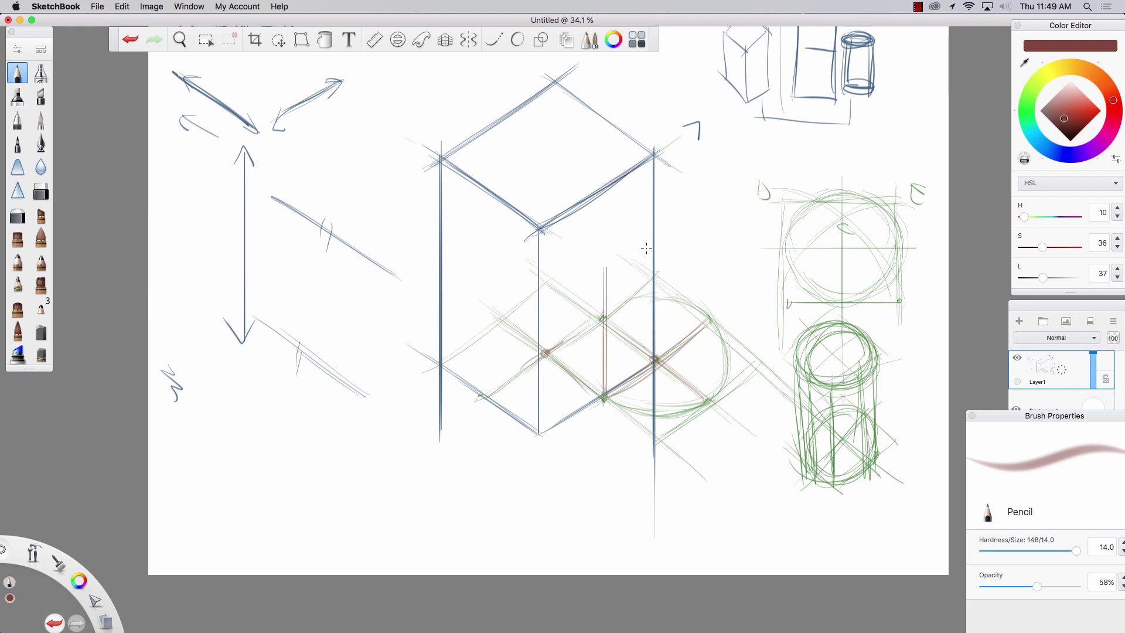
drag(601, 274, 659, 241)
mouse_move(619, 401)
mouse_down()
mouse_move(703, 309)
mouse_move(658, 293)
mouse_move(678, 305)
mouse_move(729, 234)
mouse_move(603, 258)
mouse_move(727, 229)
mouse_move(645, 190)
mouse_up()
mouse_move(692, 275)
mouse_down()
mouse_move(606, 267)
mouse_move(720, 217)
mouse_move(606, 269)
mouse_move(676, 209)
mouse_up()
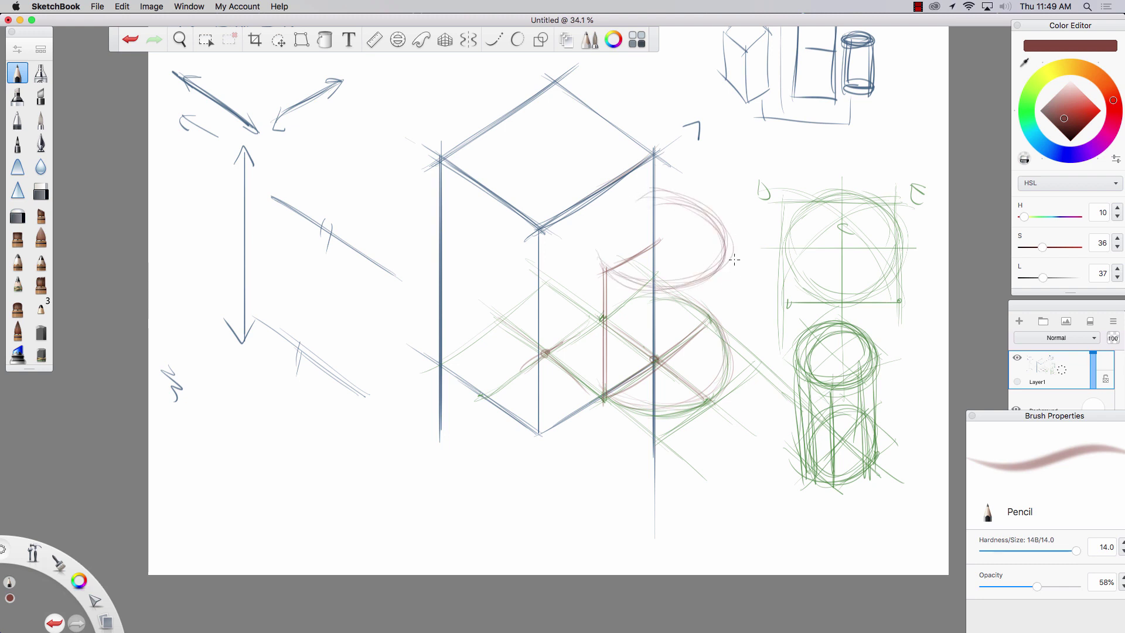
Draw vertical side lines from the partial cylinder's top rim to its base and darken its left edge
drag(734, 259, 725, 423)
drag(700, 271, 697, 437)
drag(698, 311, 697, 446)
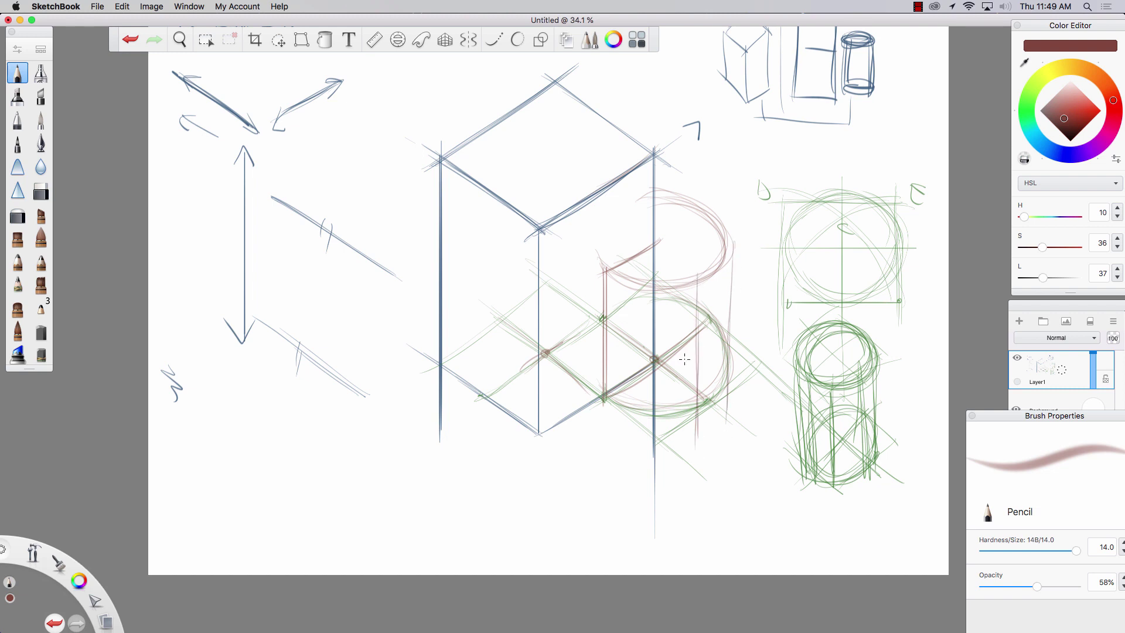
mouse_move(667, 281)
mouse_down()
mouse_move(663, 443)
mouse_move(662, 425)
mouse_move(631, 420)
mouse_up()
drag(636, 308, 633, 404)
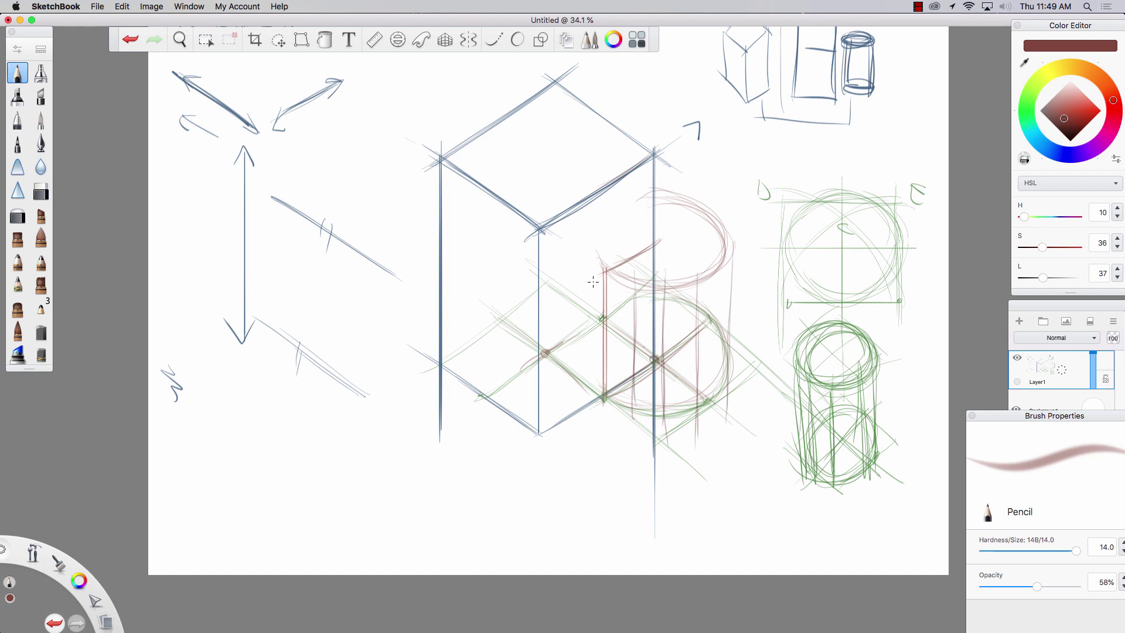
drag(605, 267, 603, 395)
drag(606, 293, 602, 394)
Add isometric guide lines around the partial cylinder's top face and strengthen its curved rim and straight edge
mouse_move(675, 281)
mouse_down()
mouse_move(613, 271)
mouse_move(645, 206)
mouse_move(734, 264)
mouse_up()
mouse_move(650, 182)
mouse_down()
mouse_move(757, 238)
mouse_move(657, 307)
mouse_up()
drag(705, 212, 603, 273)
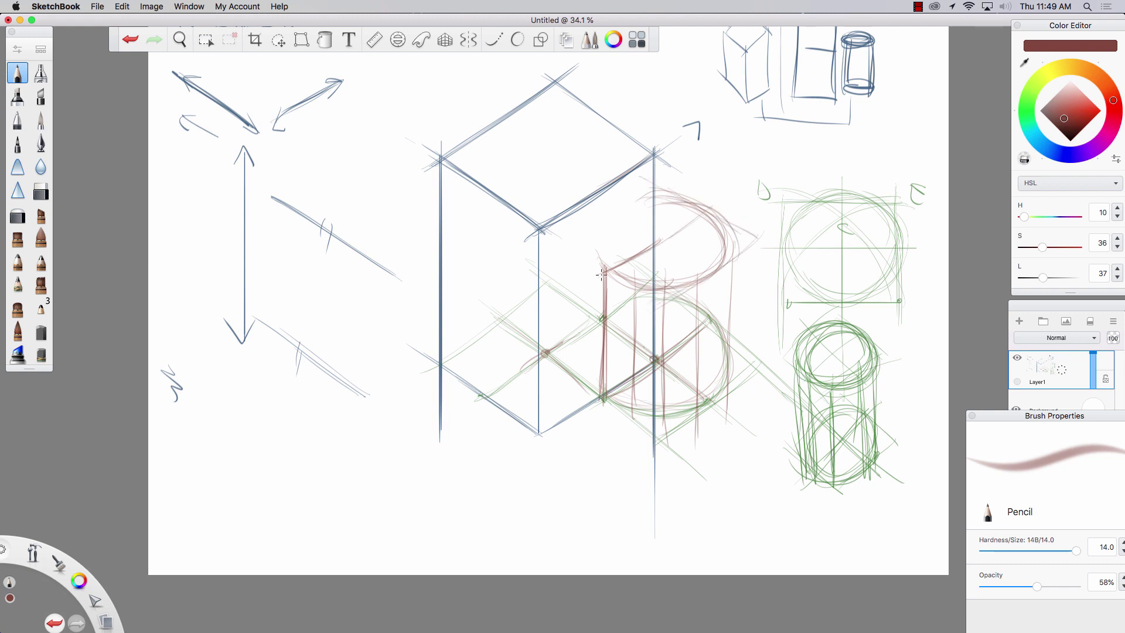
drag(675, 321, 566, 254)
mouse_move(720, 275)
mouse_down()
mouse_move(605, 203)
mouse_move(580, 241)
mouse_up()
drag(697, 205, 719, 266)
mouse_move(661, 200)
mouse_down()
mouse_move(711, 271)
mouse_move(604, 258)
mouse_up()
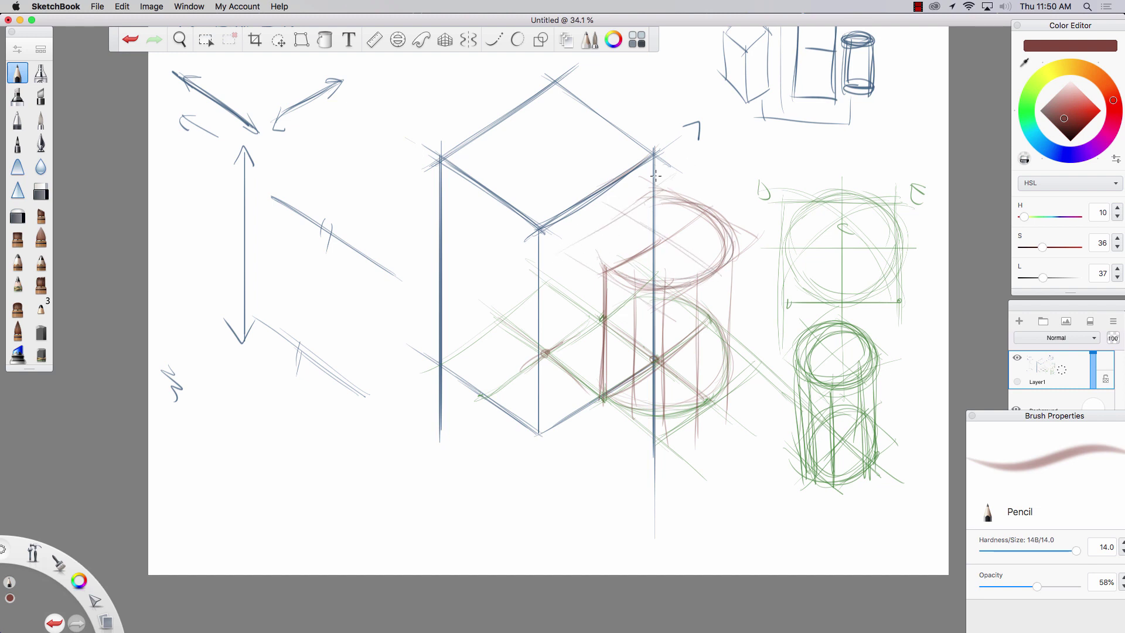
mouse_move(654, 163)
mouse_down()
mouse_move(649, 228)
mouse_move(606, 273)
mouse_move(680, 273)
mouse_move(718, 226)
mouse_move(709, 264)
mouse_move(608, 273)
mouse_up()
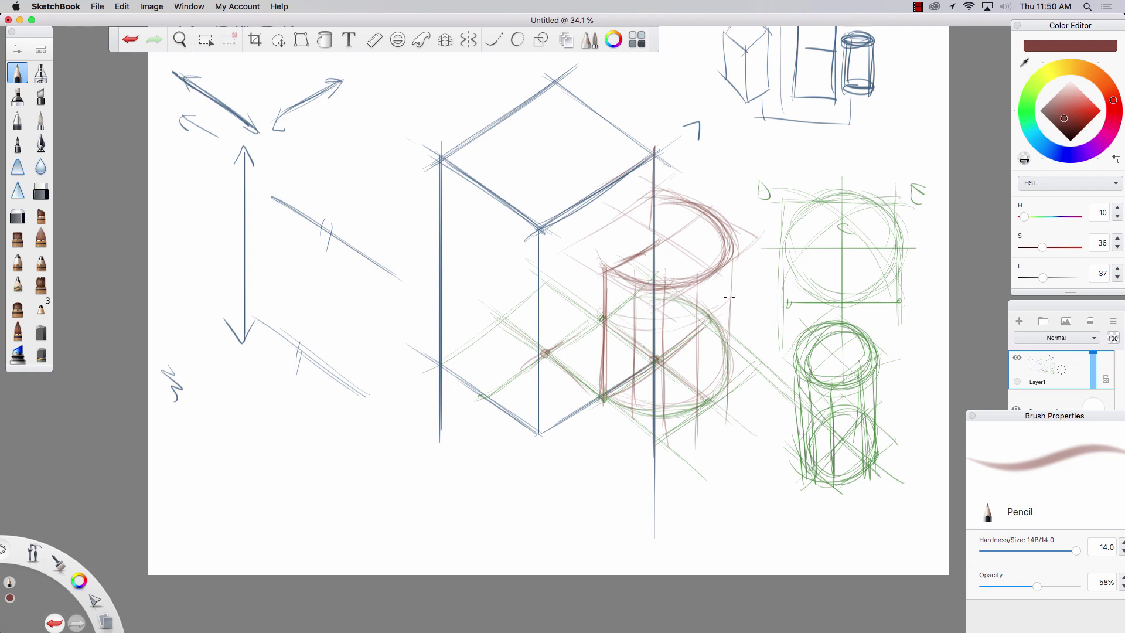
Add two curved contour lines around the partial cylinder's side and darken the outline of its top face
mouse_move(607, 304)
mouse_down()
mouse_move(648, 321)
mouse_move(728, 295)
mouse_move(673, 321)
mouse_up()
mouse_move(604, 302)
mouse_down()
mouse_move(631, 318)
mouse_move(636, 369)
mouse_up()
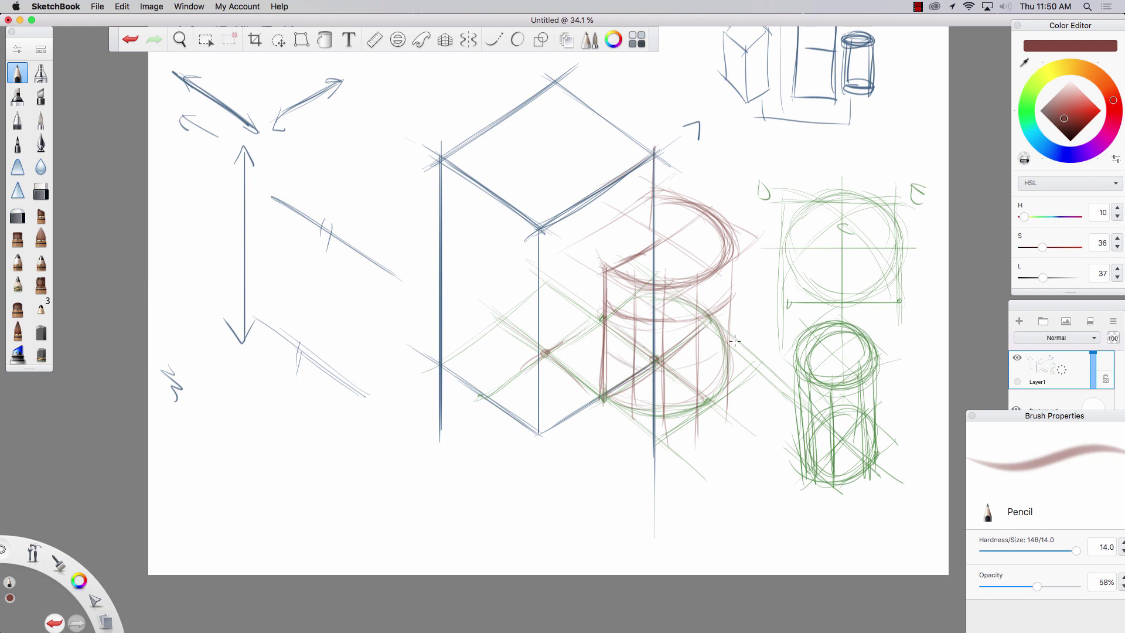
mouse_move(725, 352)
mouse_down()
mouse_move(662, 373)
mouse_move(611, 352)
mouse_move(727, 354)
mouse_move(612, 355)
mouse_up()
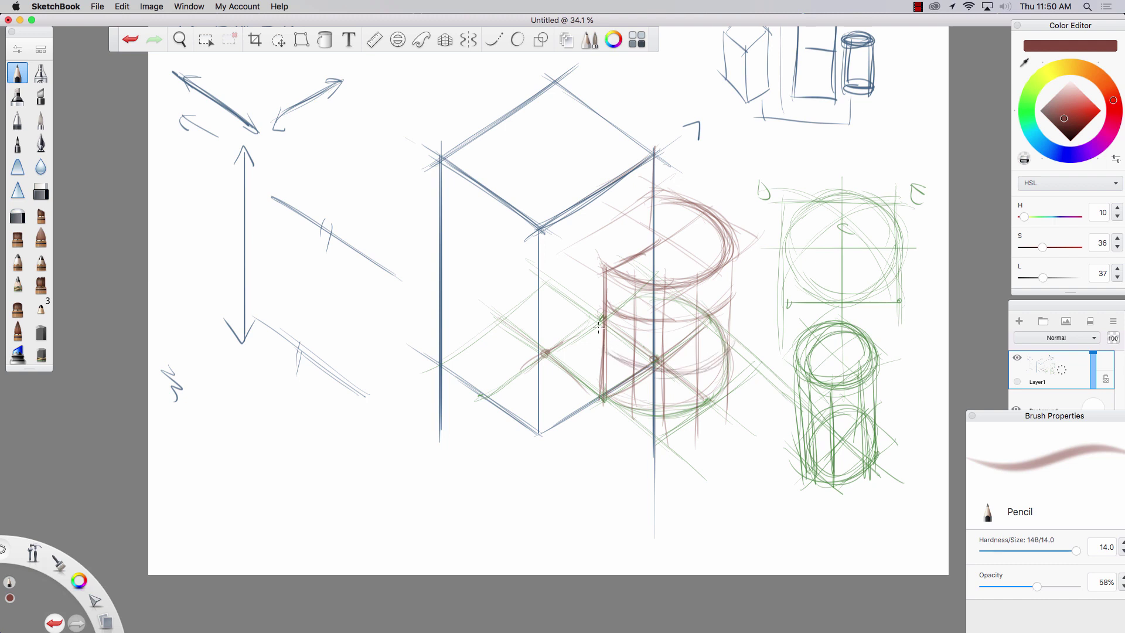
mouse_move(733, 262)
mouse_down()
mouse_move(728, 351)
mouse_move(734, 250)
mouse_move(738, 303)
mouse_move(723, 229)
mouse_move(652, 197)
mouse_up()
mouse_move(718, 227)
mouse_down()
mouse_move(686, 283)
mouse_move(658, 287)
mouse_move(658, 246)
mouse_up()
drag(657, 247, 605, 271)
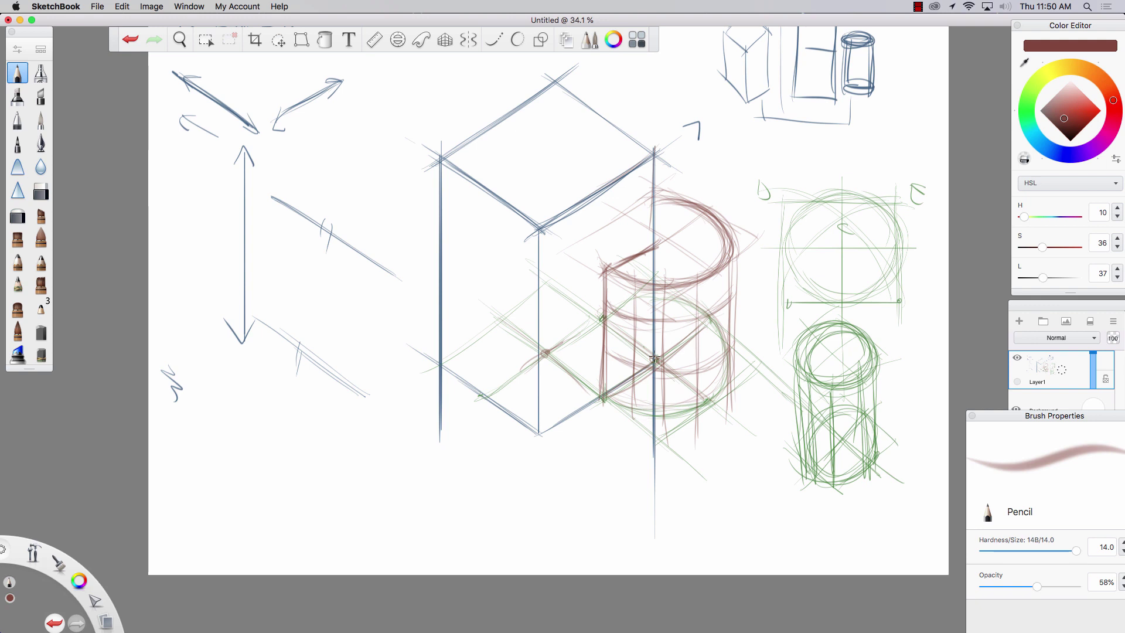
Rotating the canvas as needed, draw red recess lines inside the box's top face: a short corner edge and two inset back edges
mouse_move(556, 82)
mouse_down()
mouse_move(557, 107)
mouse_move(555, 81)
mouse_move(636, 164)
mouse_up()
drag(560, 108, 645, 169)
scroll(662, 184, up, 5)
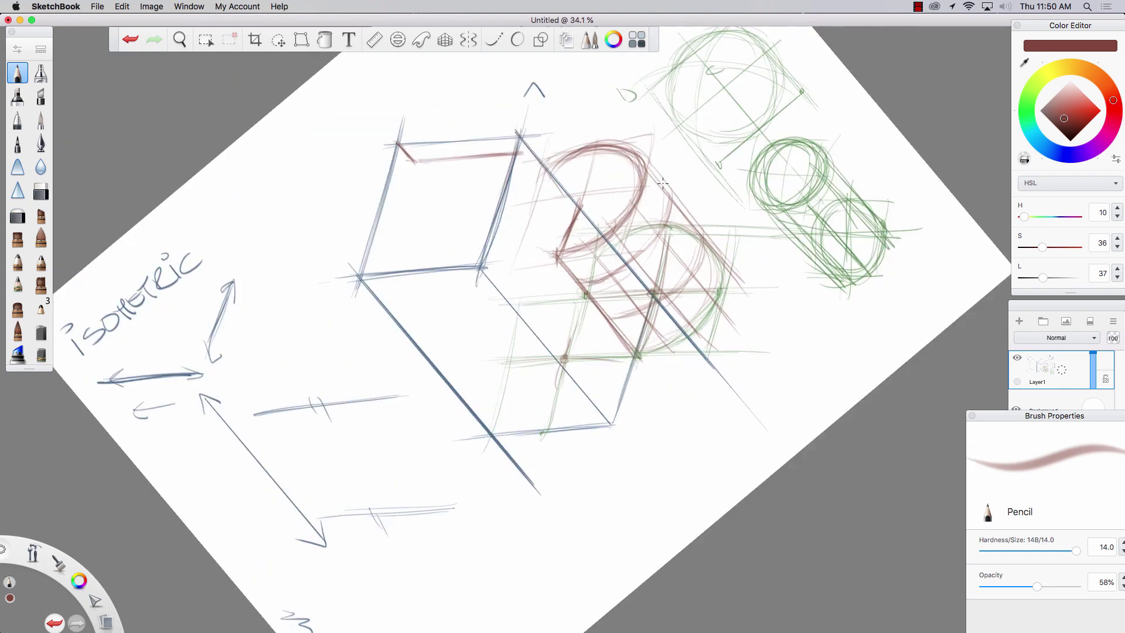
scroll(662, 183, left, 5)
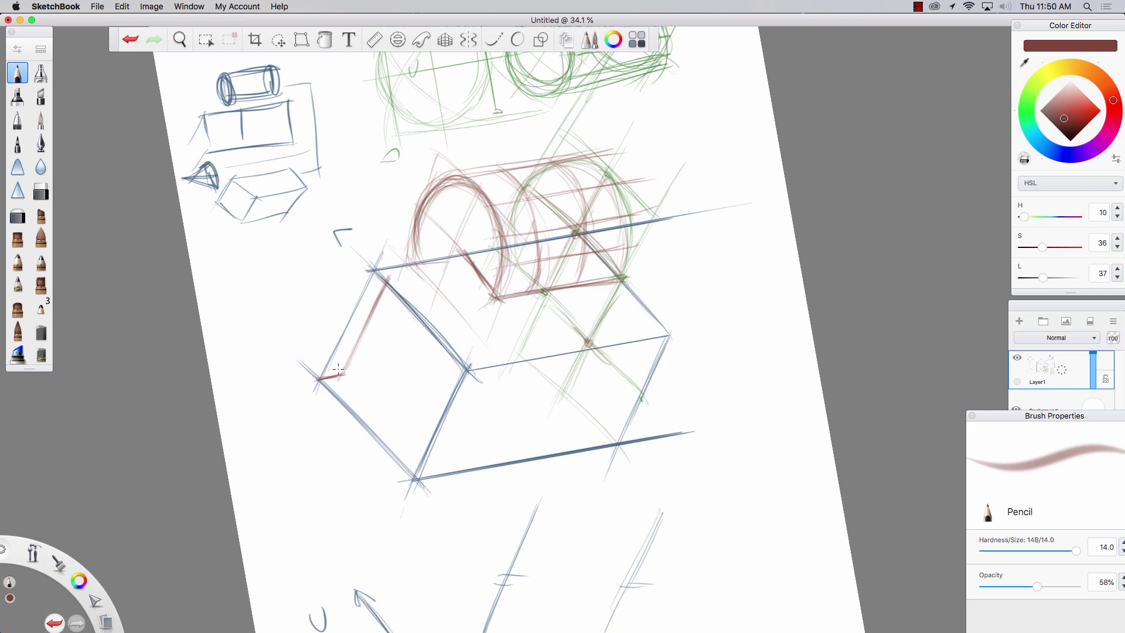
drag(339, 369, 435, 465)
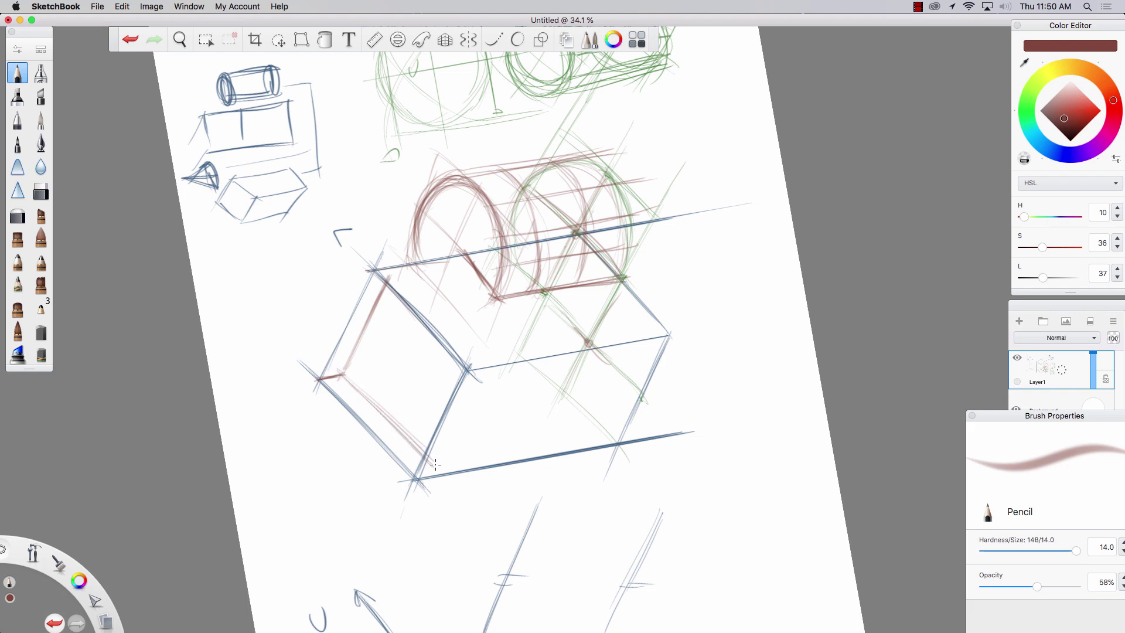
drag(366, 397, 424, 457)
scroll(434, 443, left, 10)
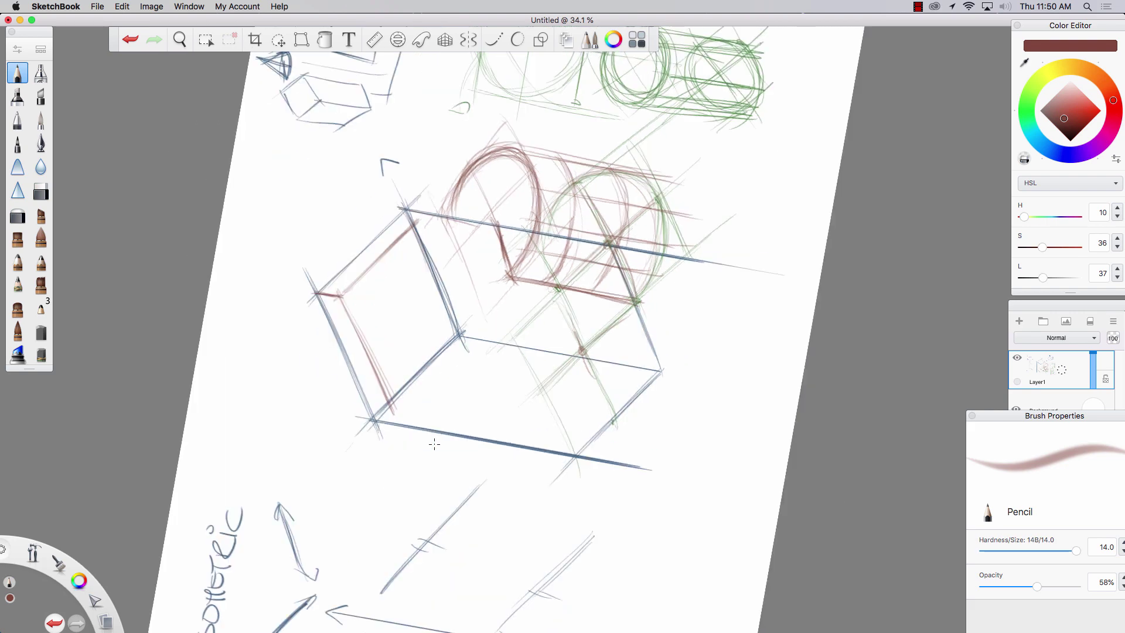
scroll(434, 443, right, 10)
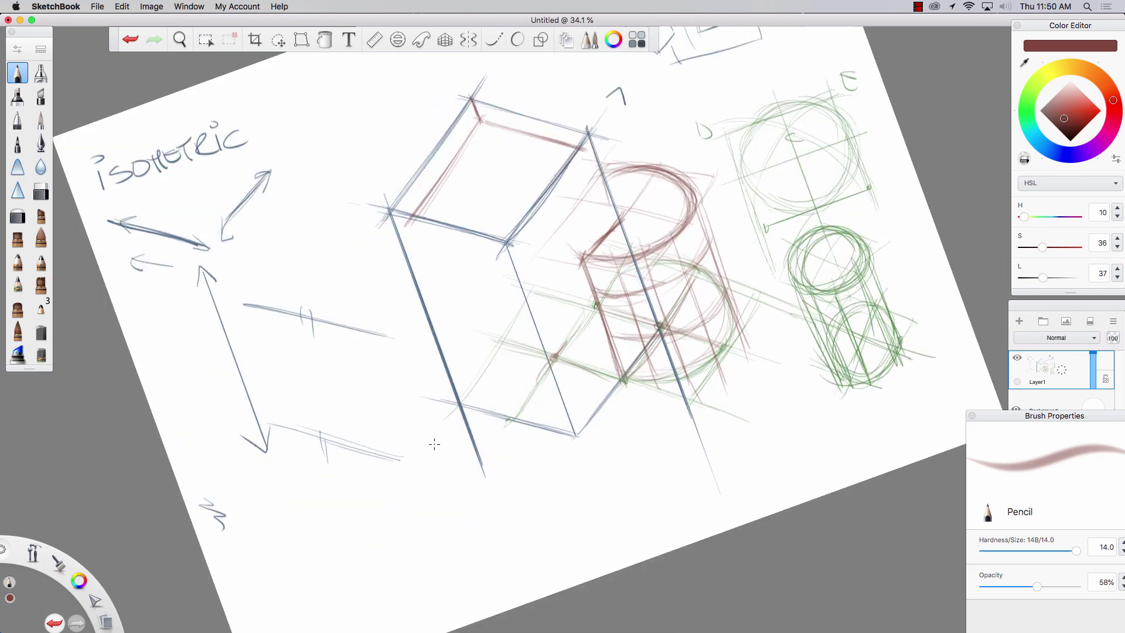
Reset the canvas rotation and sketch a small isometric square with centre lines and an inscribed ellipse on the box's top face
scroll(434, 444, right, 5)
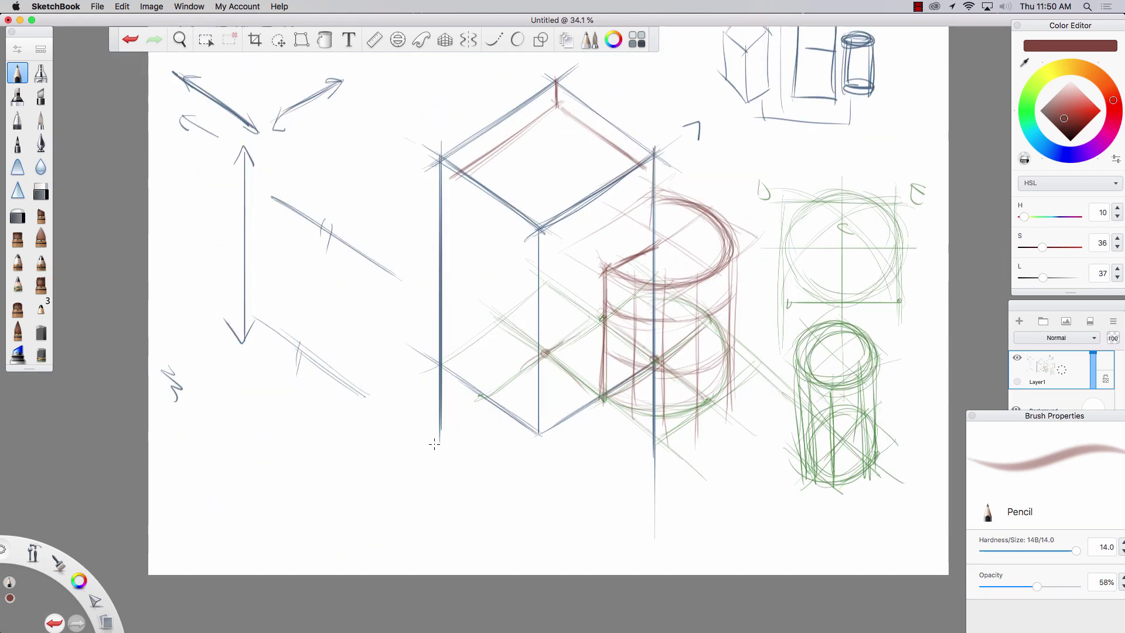
mouse_move(558, 91)
mouse_down()
mouse_move(555, 101)
mouse_move(651, 151)
mouse_up()
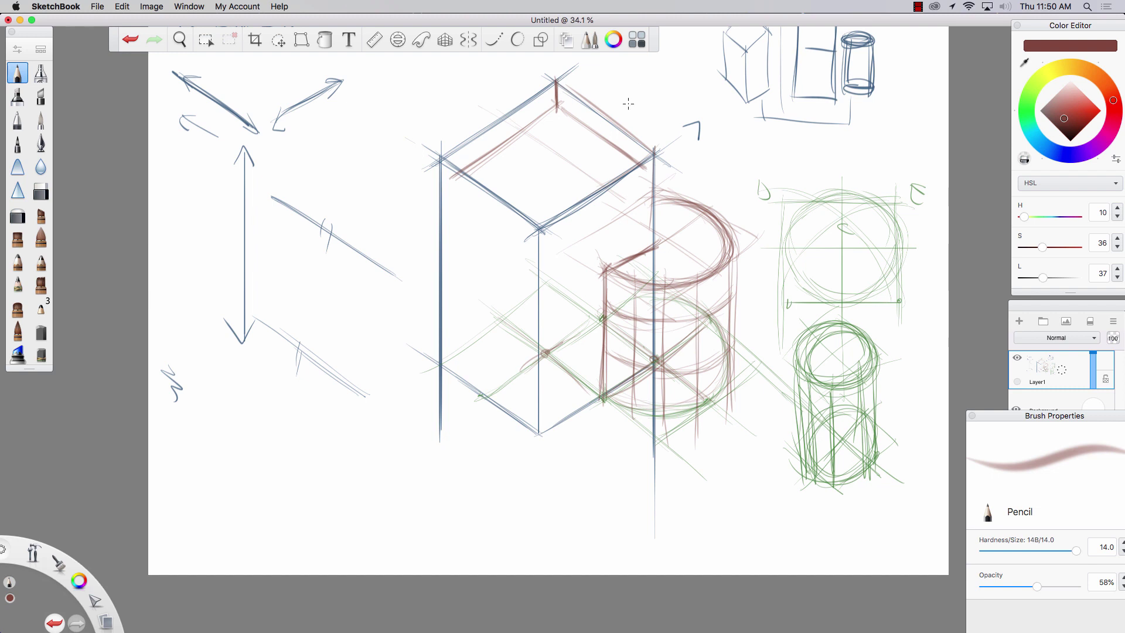
drag(611, 105, 494, 182)
drag(564, 116, 614, 153)
mouse_move(613, 152)
mouse_down()
mouse_move(553, 191)
mouse_move(508, 159)
mouse_up()
mouse_move(555, 112)
mouse_down()
mouse_move(500, 152)
mouse_move(541, 183)
mouse_move(600, 180)
mouse_up()
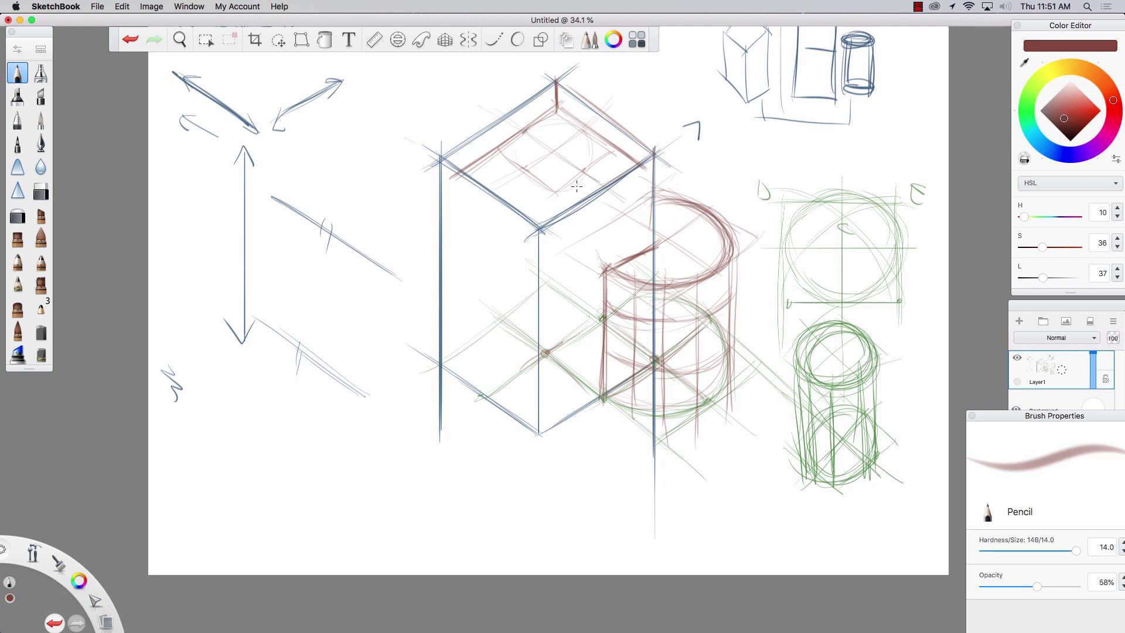
Sketch a practice cone base below the axis diagram: an ellipse with crossing axes, a vertical centre line and a sloping right side
mouse_move(258, 468)
mouse_down()
mouse_move(334, 480)
mouse_move(240, 486)
mouse_move(340, 469)
mouse_move(302, 484)
mouse_move(303, 510)
mouse_up()
drag(356, 469, 217, 487)
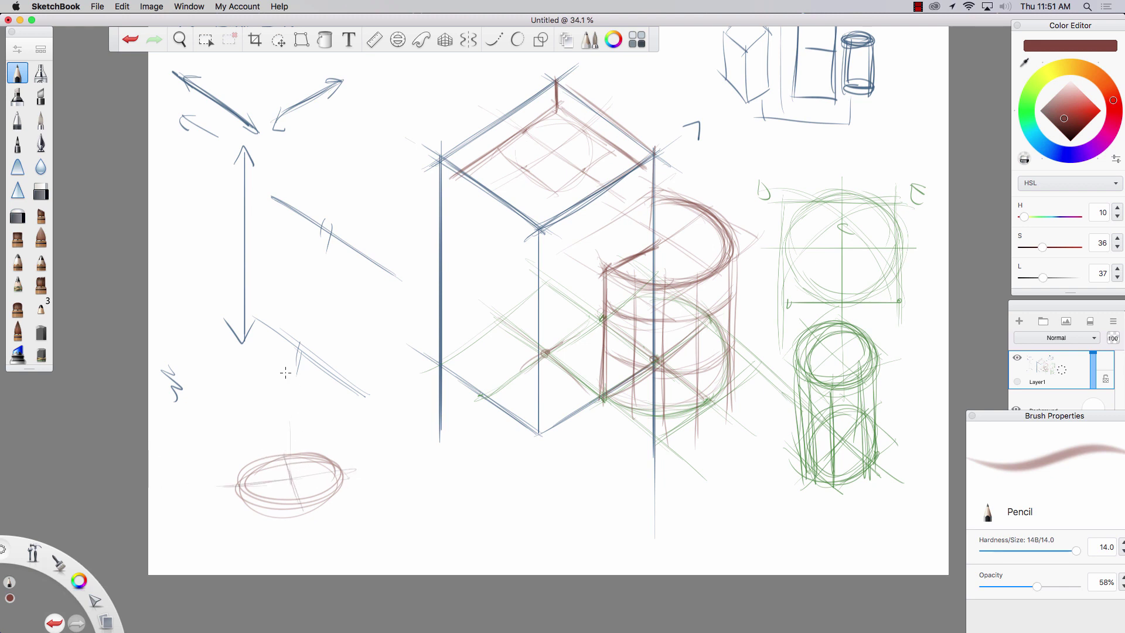
drag(286, 373, 291, 472)
drag(279, 354, 291, 492)
drag(289, 375, 341, 481)
drag(278, 343, 346, 496)
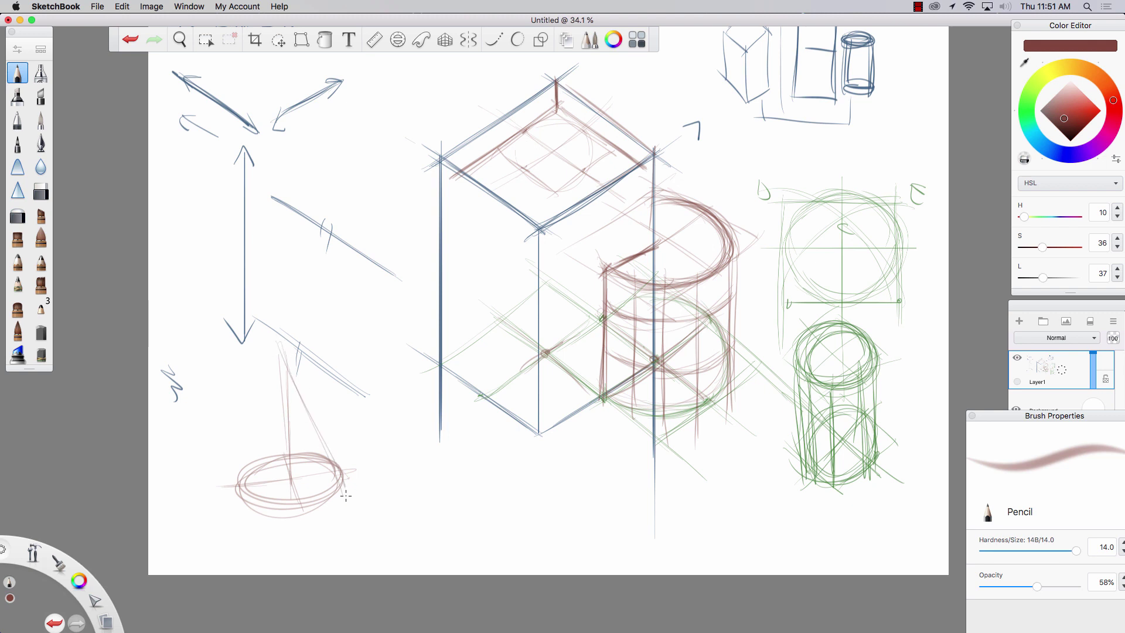
Complete the practice cone with a left side, converging surface lines and curved contours, and darken its base ellipse and tip section
mouse_move(280, 350)
mouse_down()
mouse_move(239, 467)
mouse_move(310, 505)
mouse_up()
drag(283, 359, 278, 420)
drag(275, 460, 266, 525)
drag(281, 359, 266, 529)
drag(283, 394, 262, 527)
mouse_move(276, 358)
mouse_down()
mouse_move(276, 398)
mouse_move(274, 353)
mouse_move(299, 421)
mouse_move(345, 484)
mouse_up()
mouse_move(260, 469)
mouse_down()
mouse_move(305, 457)
mouse_move(252, 462)
mouse_up()
mouse_move(315, 440)
mouse_down()
mouse_move(258, 436)
mouse_move(296, 400)
mouse_move(265, 382)
mouse_move(305, 383)
mouse_move(262, 381)
mouse_move(274, 388)
mouse_move(295, 366)
mouse_move(338, 476)
mouse_move(312, 417)
mouse_move(331, 495)
mouse_move(293, 512)
mouse_up()
mouse_move(265, 416)
mouse_down()
mouse_move(242, 481)
mouse_move(293, 515)
mouse_up()
mouse_move(274, 473)
mouse_down()
mouse_move(320, 445)
mouse_move(240, 447)
mouse_move(247, 476)
mouse_move(236, 483)
mouse_move(263, 509)
mouse_move(328, 484)
mouse_move(291, 509)
mouse_up()
Strengthen the ellipse on the box's top face and draw a cone rising from it to an apex above its centre
mouse_move(540, 119)
mouse_down()
mouse_move(562, 120)
mouse_move(596, 151)
mouse_move(554, 188)
mouse_move(525, 144)
mouse_move(542, 183)
mouse_move(577, 188)
mouse_move(536, 122)
mouse_move(593, 141)
mouse_move(586, 162)
mouse_up()
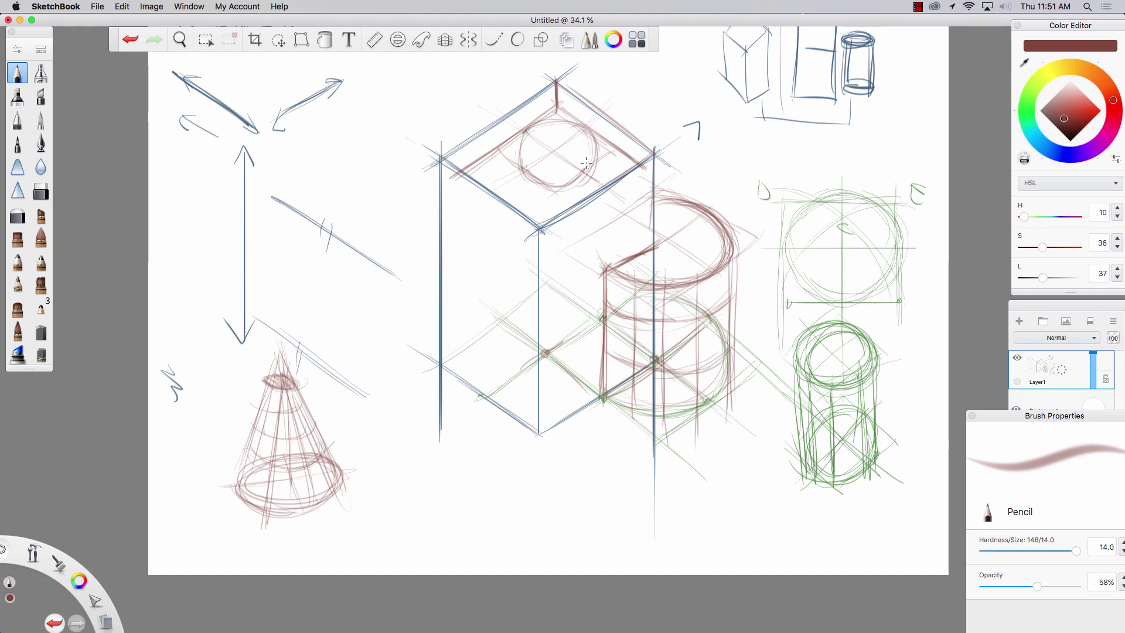
key(space)
mouse_move(415, 284)
mouse_down()
mouse_move(373, 264)
mouse_move(455, 337)
mouse_move(427, 399)
mouse_move(419, 391)
mouse_move(437, 382)
mouse_move(515, 405)
mouse_move(493, 402)
mouse_move(458, 469)
mouse_up()
mouse_move(581, 223)
mouse_down()
mouse_move(573, 257)
mouse_move(536, 267)
mouse_move(511, 253)
mouse_move(526, 265)
mouse_up()
mouse_move(508, 226)
mouse_down()
mouse_move(536, 264)
mouse_move(538, 91)
mouse_up()
click(543, 236)
mouse_move(537, 91)
mouse_down()
mouse_move(539, 230)
mouse_move(541, 100)
mouse_move(586, 229)
mouse_move(541, 111)
mouse_move(511, 237)
mouse_move(544, 105)
mouse_move(509, 246)
mouse_move(530, 218)
mouse_move(544, 113)
mouse_move(580, 252)
mouse_move(546, 123)
mouse_move(542, 201)
mouse_move(543, 130)
mouse_move(556, 273)
mouse_up()
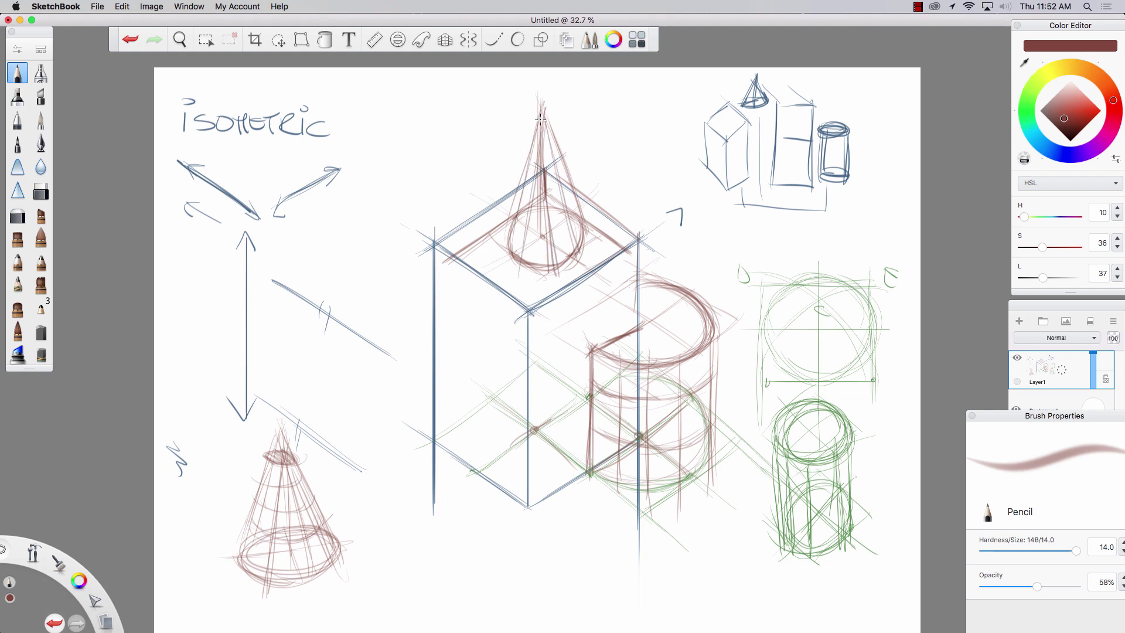
Add surface lines and curved contours to the cone on the box, shade its tip section and darken its outline
drag(540, 118, 530, 262)
drag(543, 176, 532, 253)
drag(586, 219, 531, 262)
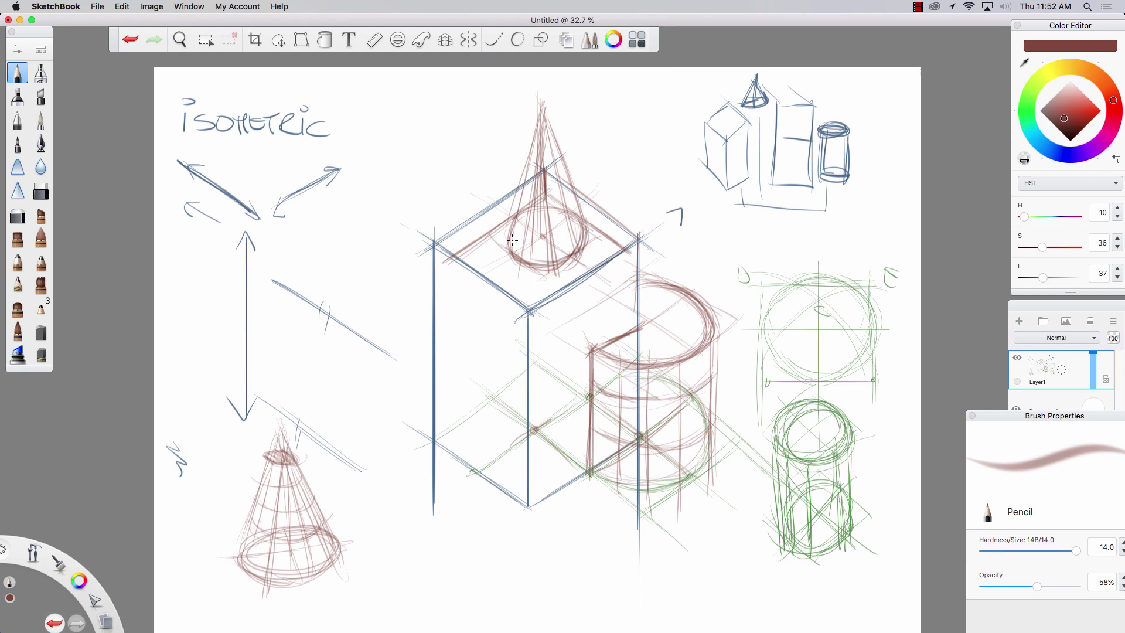
mouse_move(516, 215)
mouse_down()
mouse_move(534, 228)
mouse_move(573, 183)
mouse_move(534, 203)
mouse_move(564, 158)
mouse_move(533, 149)
mouse_move(554, 147)
mouse_move(537, 143)
mouse_move(556, 129)
mouse_move(536, 150)
mouse_move(574, 246)
mouse_move(548, 178)
mouse_move(530, 243)
mouse_move(539, 154)
mouse_move(524, 237)
mouse_move(552, 170)
mouse_up()
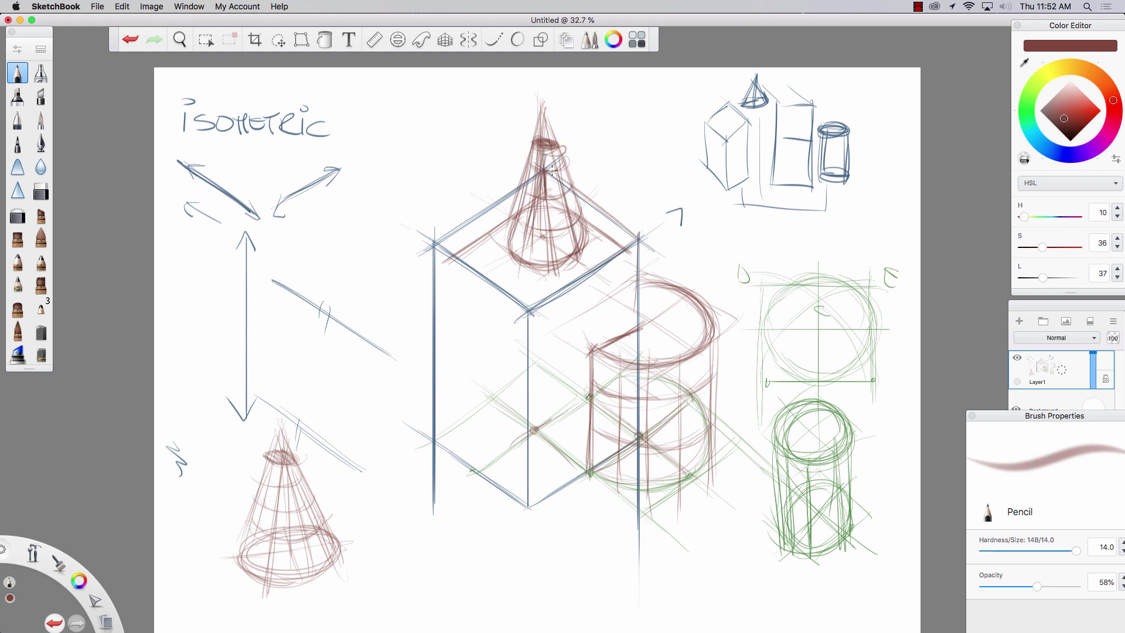
mouse_move(573, 247)
mouse_down()
mouse_move(559, 153)
mouse_move(582, 218)
mouse_move(513, 235)
mouse_move(551, 264)
mouse_move(546, 154)
mouse_move(551, 253)
mouse_up()
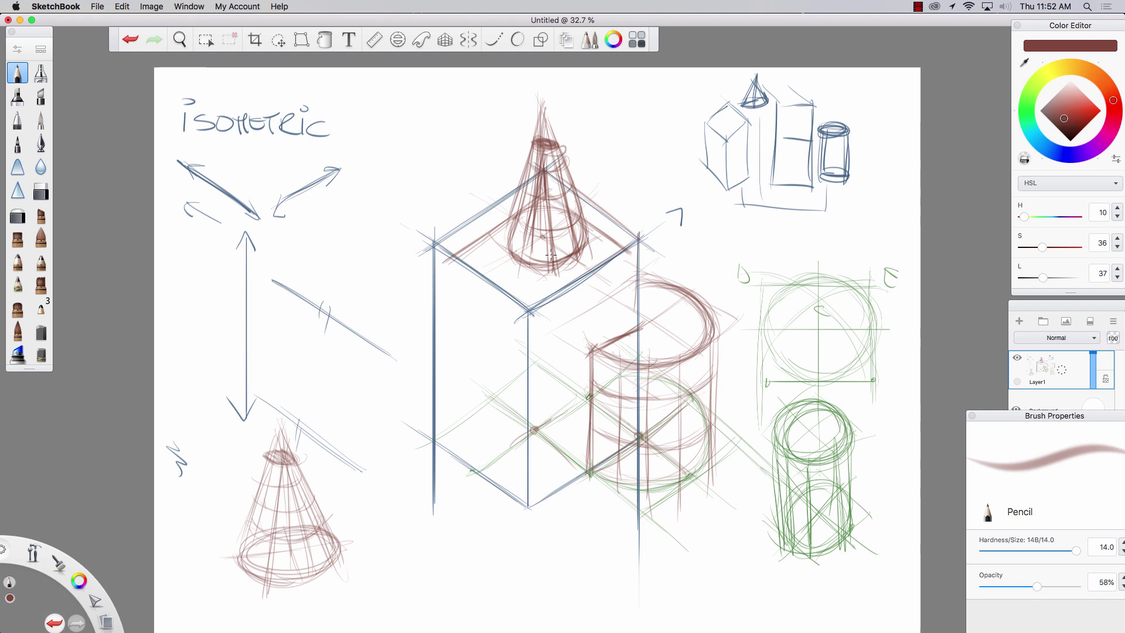
Set the pencil colour to blue (H 222, S 59, L 48) and sketch a small box-and-cylinder front view beside the ISOMETRIC title
click(1081, 155)
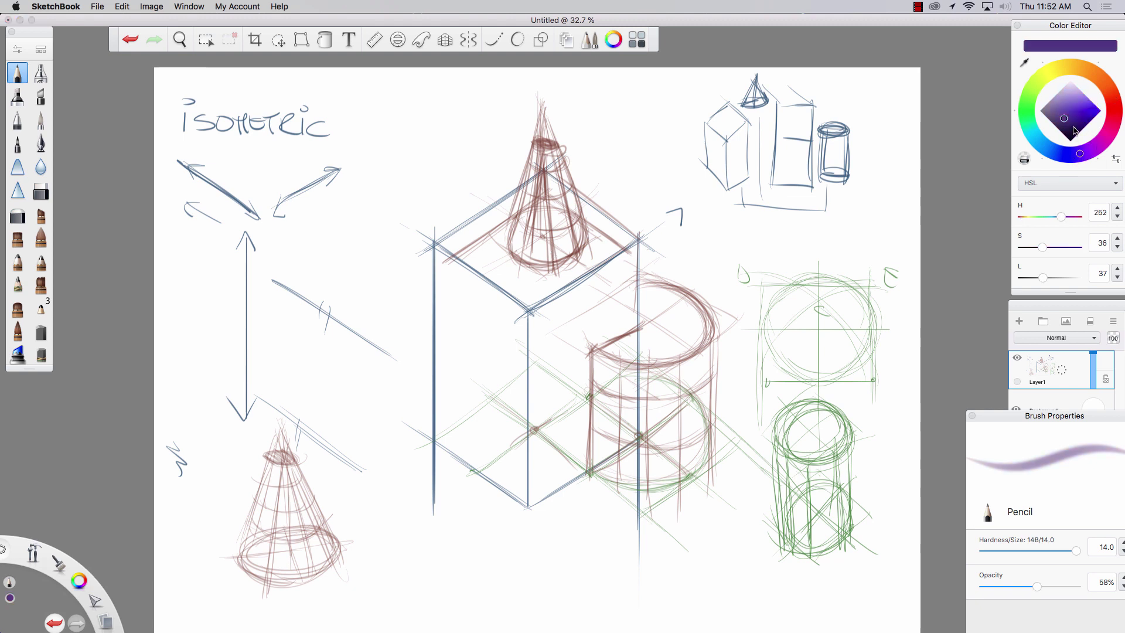
click(1060, 155)
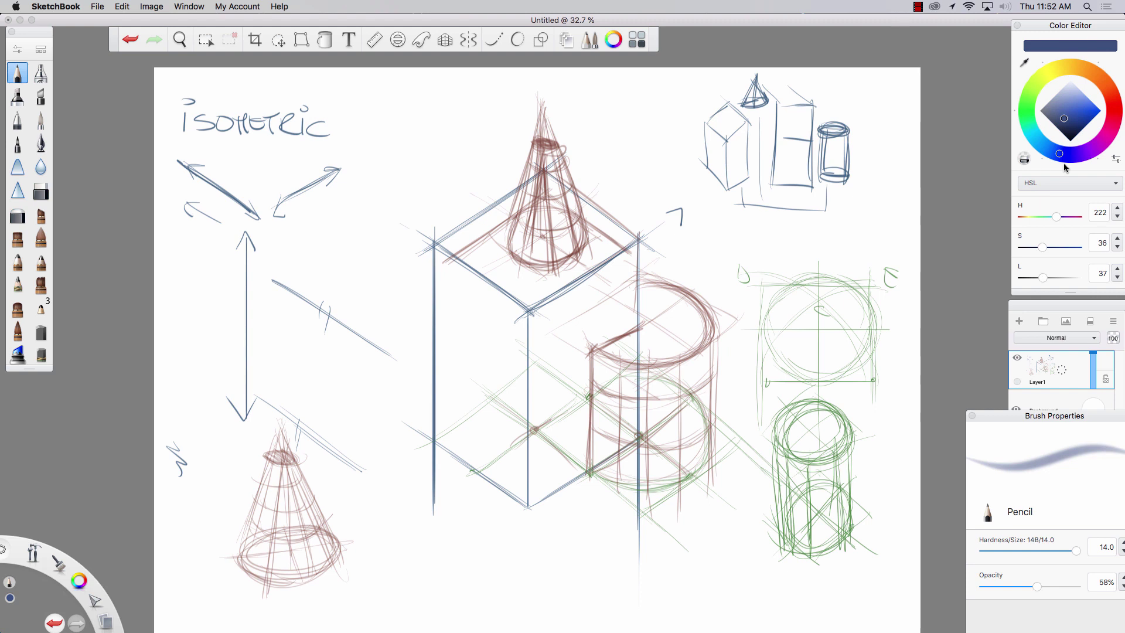
click(1075, 112)
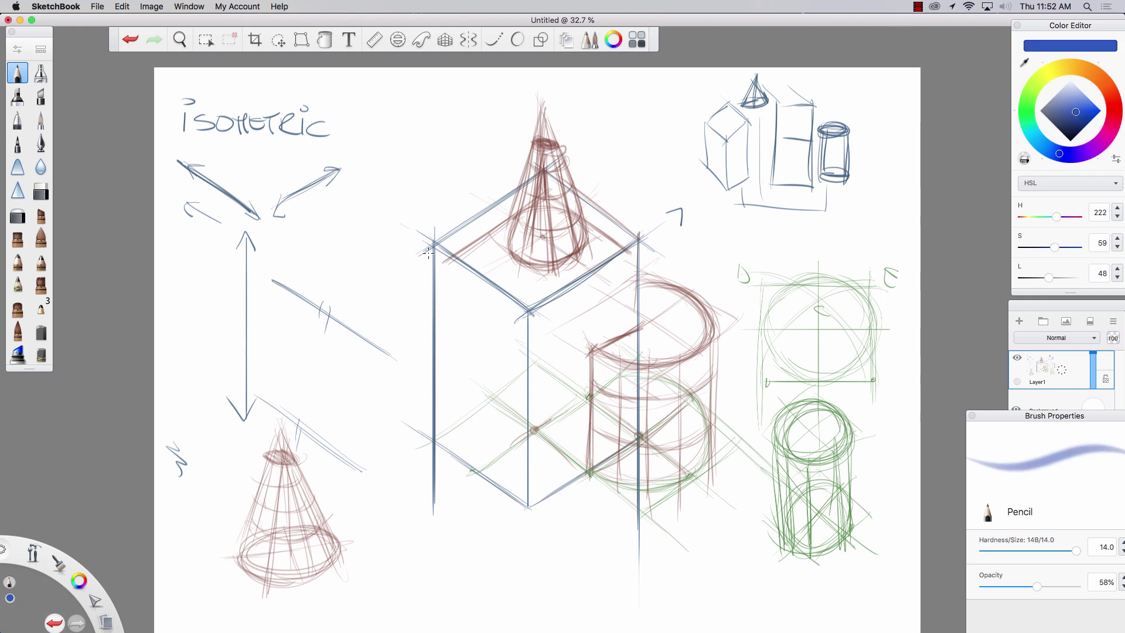
drag(440, 91, 439, 175)
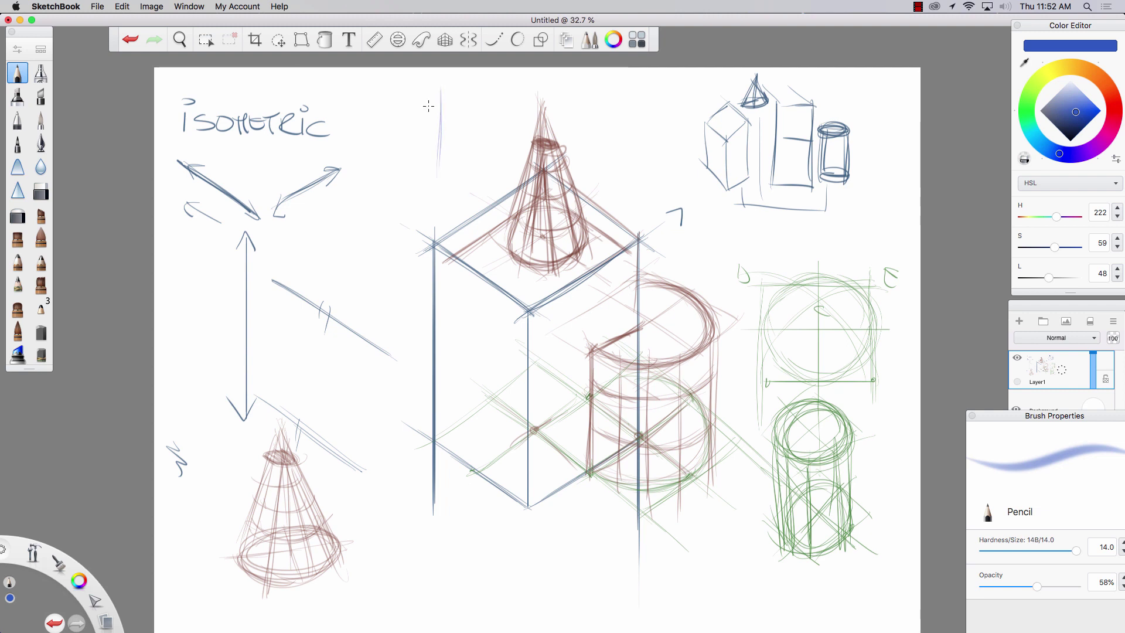
mouse_move(375, 86)
mouse_down()
mouse_move(451, 91)
mouse_move(432, 88)
mouse_move(381, 152)
mouse_up()
drag(404, 173, 431, 173)
mouse_move(414, 68)
mouse_down()
mouse_move(431, 86)
mouse_move(388, 81)
mouse_up()
mouse_move(449, 109)
mouse_down()
mouse_move(479, 111)
mouse_move(439, 179)
mouse_move(480, 170)
mouse_move(450, 174)
mouse_up()
Add stacked small rectangles along the left edge of the blue front-view sketch and reinforce its lower left edge
drag(376, 115, 399, 109)
mouse_move(364, 107)
mouse_down()
mouse_move(364, 125)
mouse_move(398, 126)
mouse_up()
mouse_move(401, 126)
mouse_down()
mouse_move(364, 123)
mouse_move(397, 121)
mouse_move(403, 134)
mouse_move(400, 150)
mouse_move(365, 147)
mouse_up()
mouse_move(402, 149)
mouse_down()
mouse_move(375, 150)
mouse_move(384, 168)
mouse_up()
drag(402, 168, 439, 170)
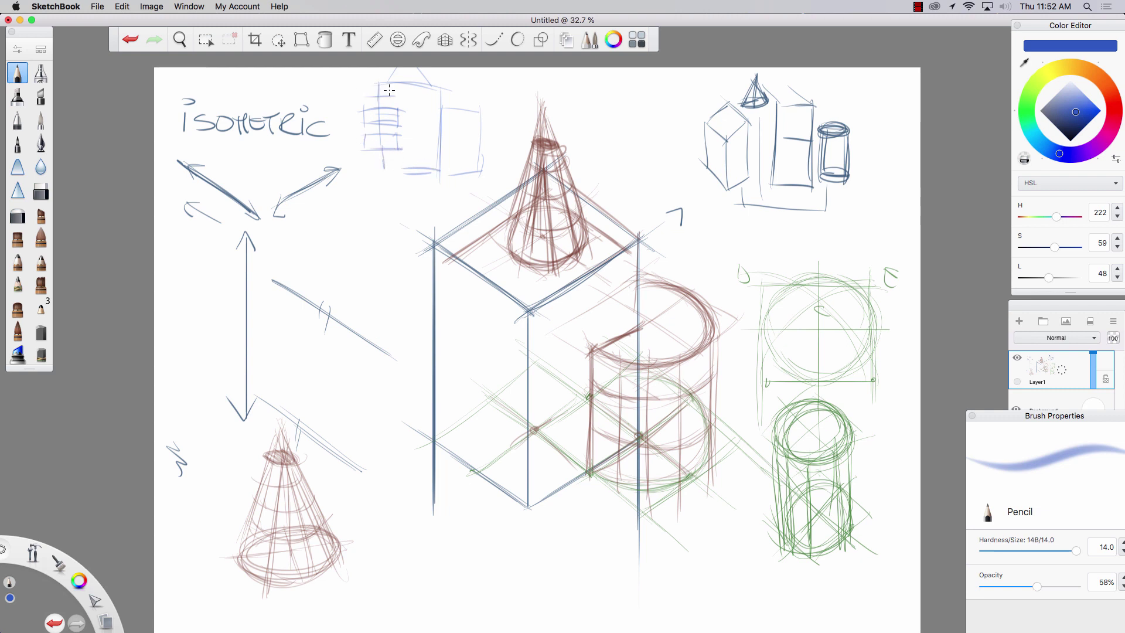
drag(395, 87, 395, 106)
drag(399, 96, 364, 103)
drag(384, 152, 385, 180)
Draw light blue isometric guide lines across the main box's left face and matching parallel strokes along the left axis arrow
mouse_move(393, 248)
mouse_down()
mouse_move(485, 314)
mouse_move(479, 379)
mouse_up()
drag(480, 328, 477, 451)
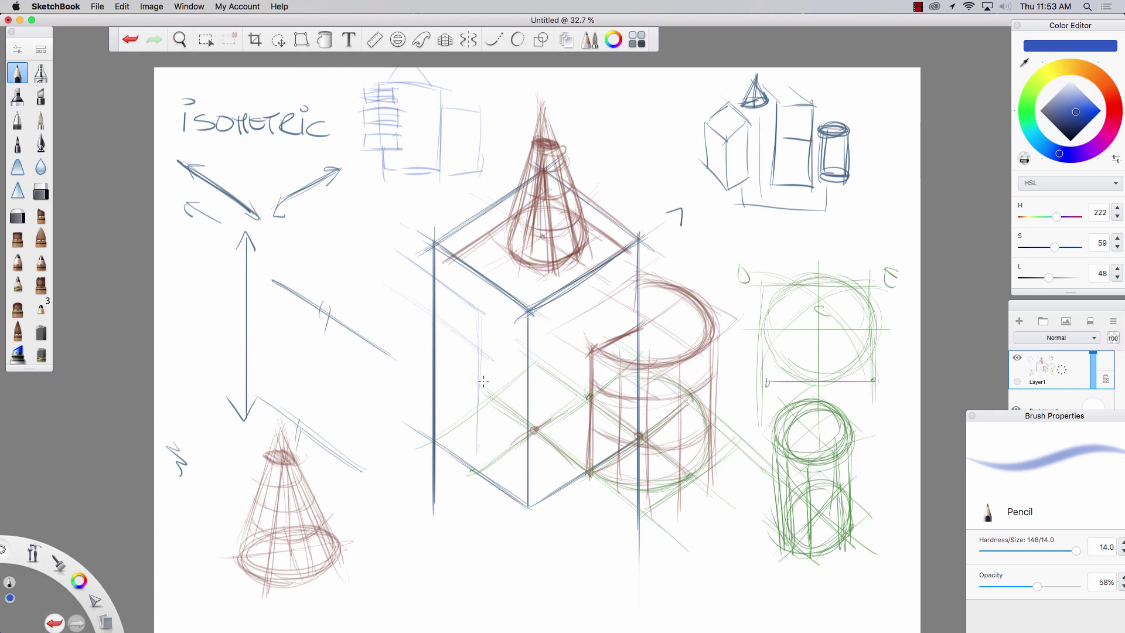
drag(381, 307, 461, 366)
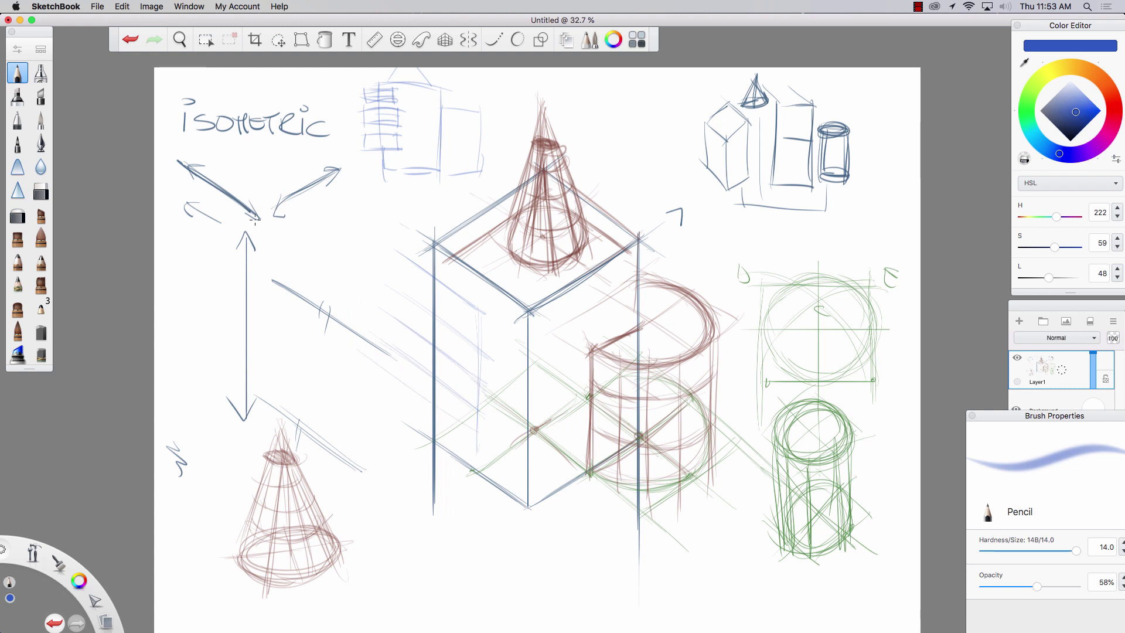
drag(254, 220, 210, 176)
drag(182, 249, 245, 295)
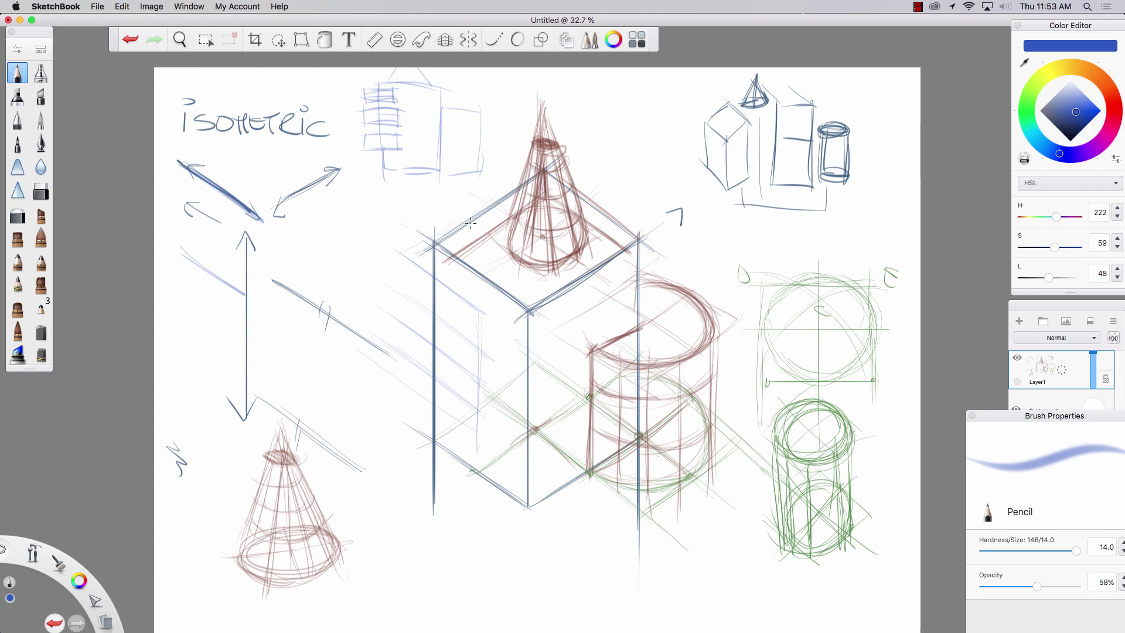
Draw the receding and front top edges of a block at the box's upper left, with sample guide strokes near the axis arrows
mouse_move(393, 262)
mouse_down()
mouse_move(466, 213)
mouse_move(410, 253)
mouse_up()
drag(352, 189, 291, 230)
drag(348, 189, 382, 223)
drag(258, 194, 325, 257)
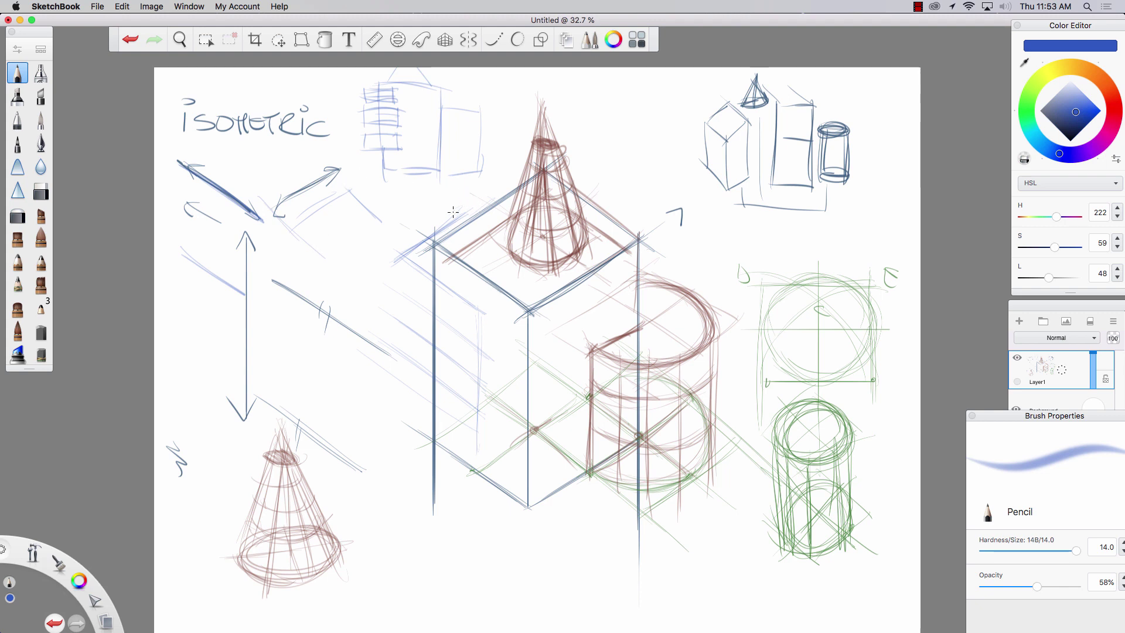
drag(456, 212, 472, 227)
drag(485, 313, 401, 256)
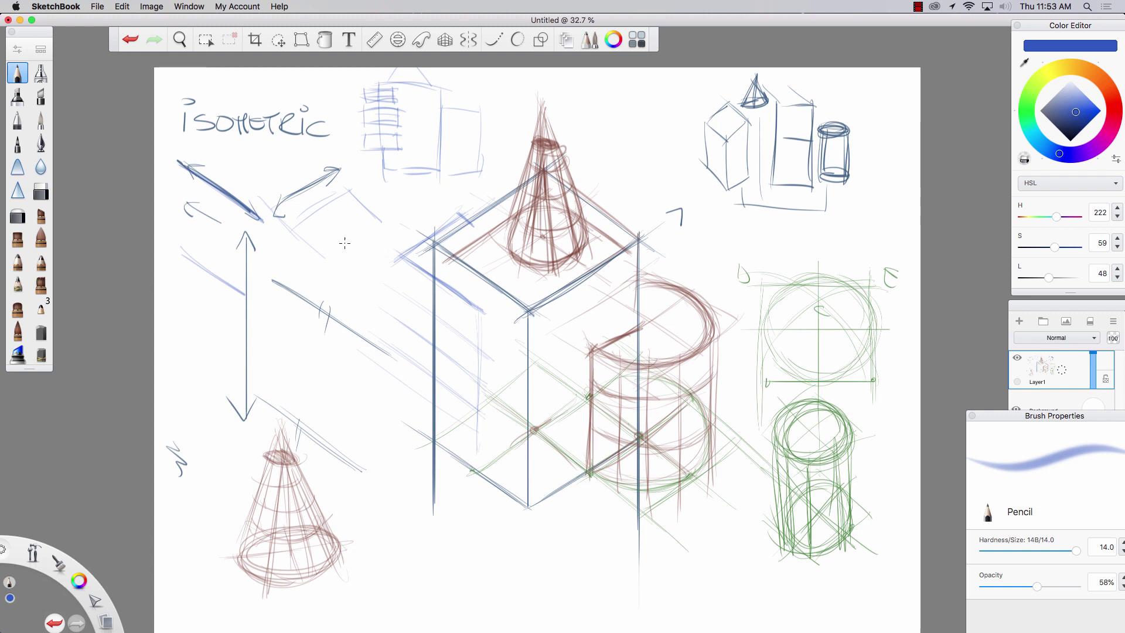
Draw the upper blue block's end faces and lower edges, strengthening the verticals where it meets the box's left face
mouse_move(496, 302)
mouse_down()
mouse_move(481, 308)
mouse_move(476, 350)
mouse_up()
mouse_move(497, 298)
mouse_down()
mouse_move(477, 310)
mouse_move(475, 353)
mouse_up()
mouse_move(490, 302)
mouse_down()
mouse_move(490, 351)
mouse_move(491, 305)
mouse_move(393, 286)
mouse_move(399, 296)
mouse_move(403, 266)
mouse_up()
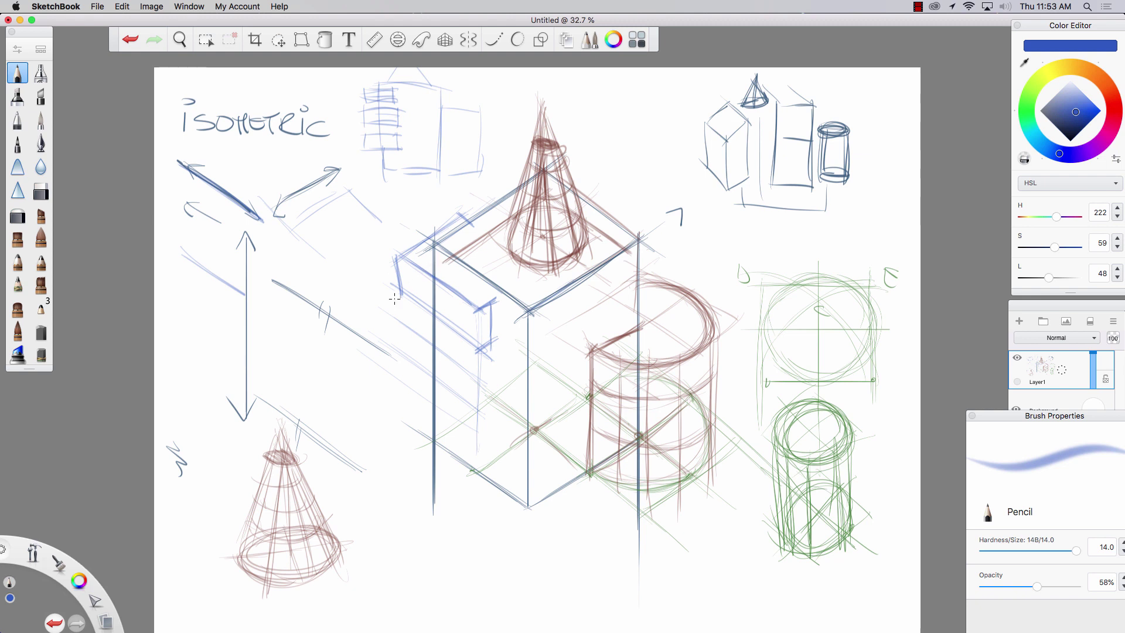
drag(402, 293, 441, 262)
drag(441, 261, 403, 293)
drag(405, 293, 426, 279)
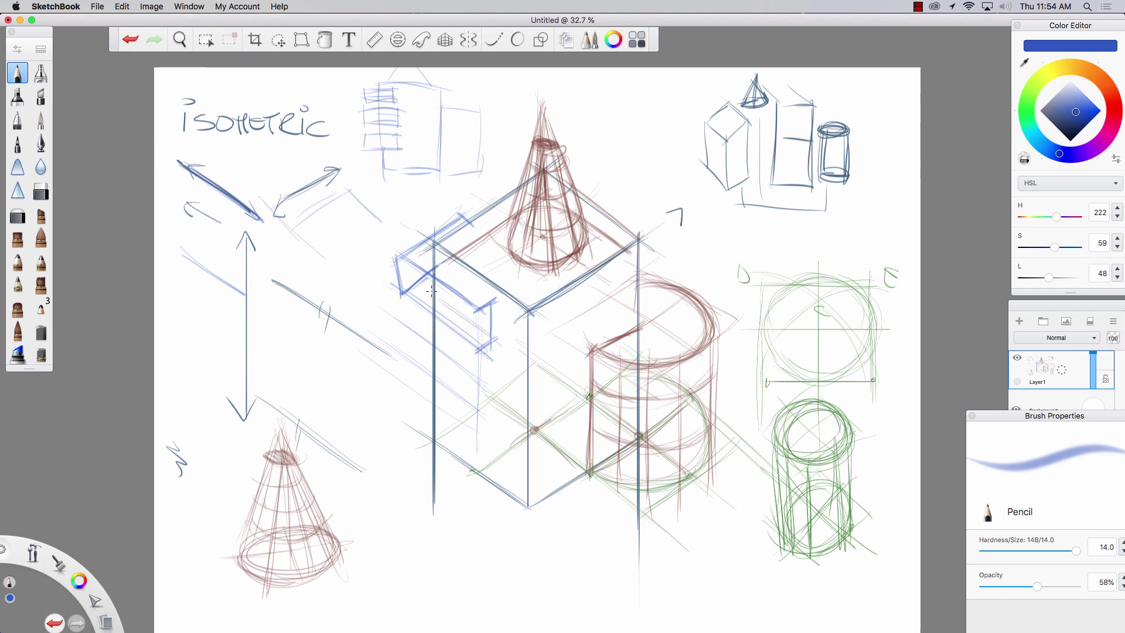
drag(441, 298, 497, 339)
drag(477, 301, 477, 354)
drag(436, 244, 435, 290)
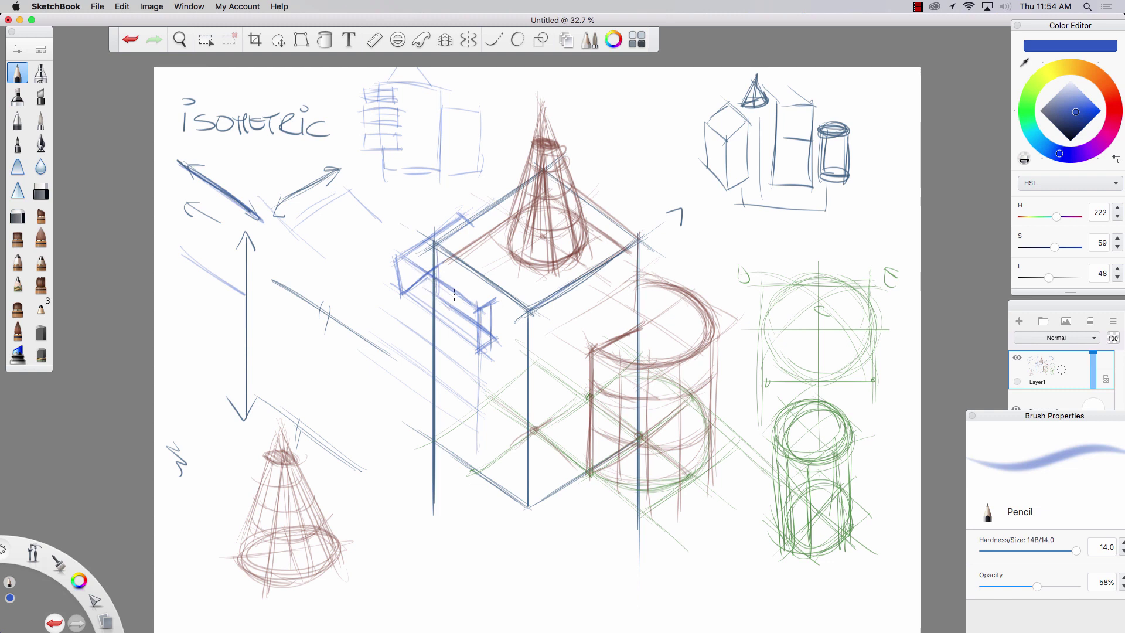
Extend vertical guides below the upper blue block and draw receding edges to start a second block beneath it
drag(399, 253, 398, 376)
drag(398, 327, 399, 407)
mouse_move(476, 388)
mouse_down()
mouse_move(474, 436)
mouse_move(440, 379)
mouse_up()
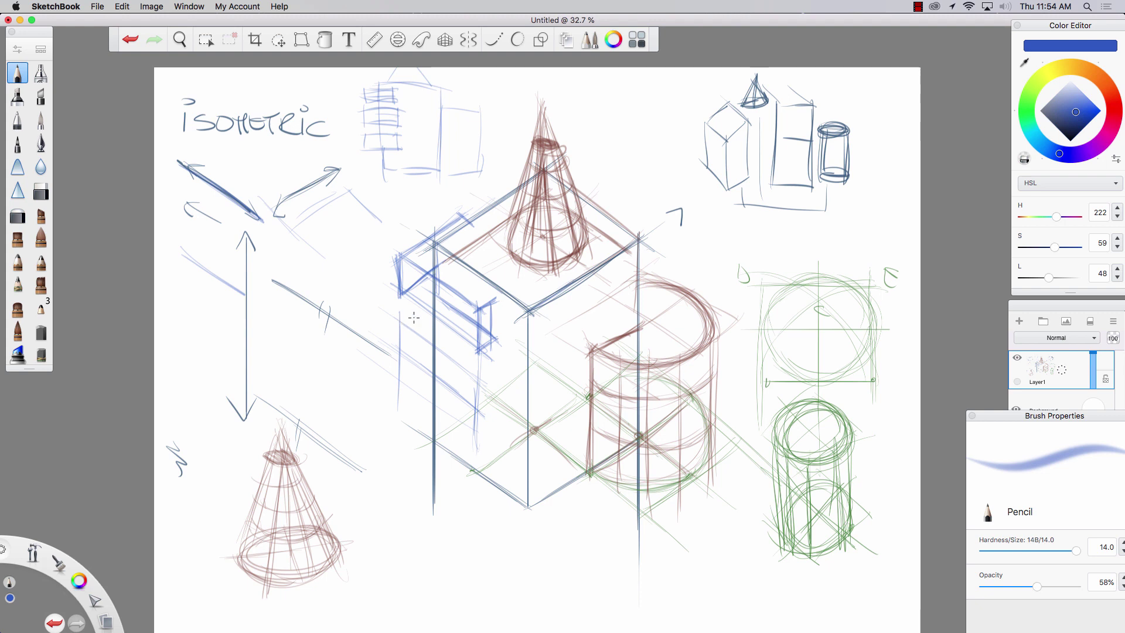
drag(436, 239, 398, 256)
mouse_move(390, 331)
mouse_down()
mouse_move(431, 307)
mouse_move(402, 326)
mouse_up()
drag(504, 367, 468, 387)
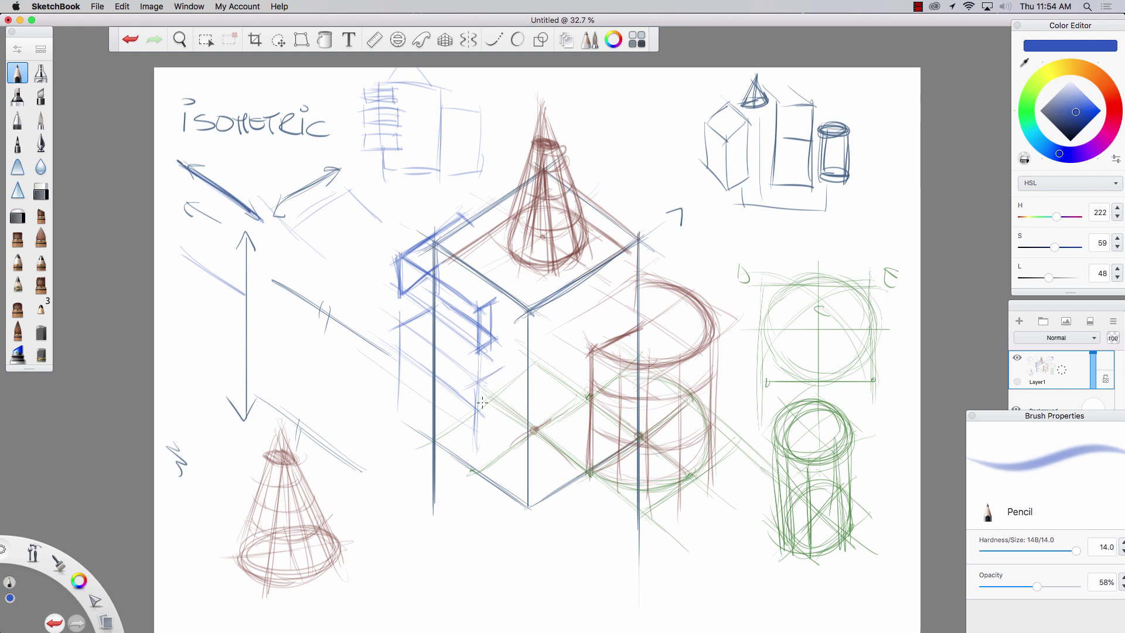
Complete the lower blue block on the box's left face with its right end, parallel long edges and left corner
drag(489, 302, 488, 415)
mouse_move(494, 368)
mouse_down()
mouse_move(491, 413)
mouse_move(495, 368)
mouse_move(476, 383)
mouse_move(486, 415)
mouse_move(490, 400)
mouse_move(471, 428)
mouse_up()
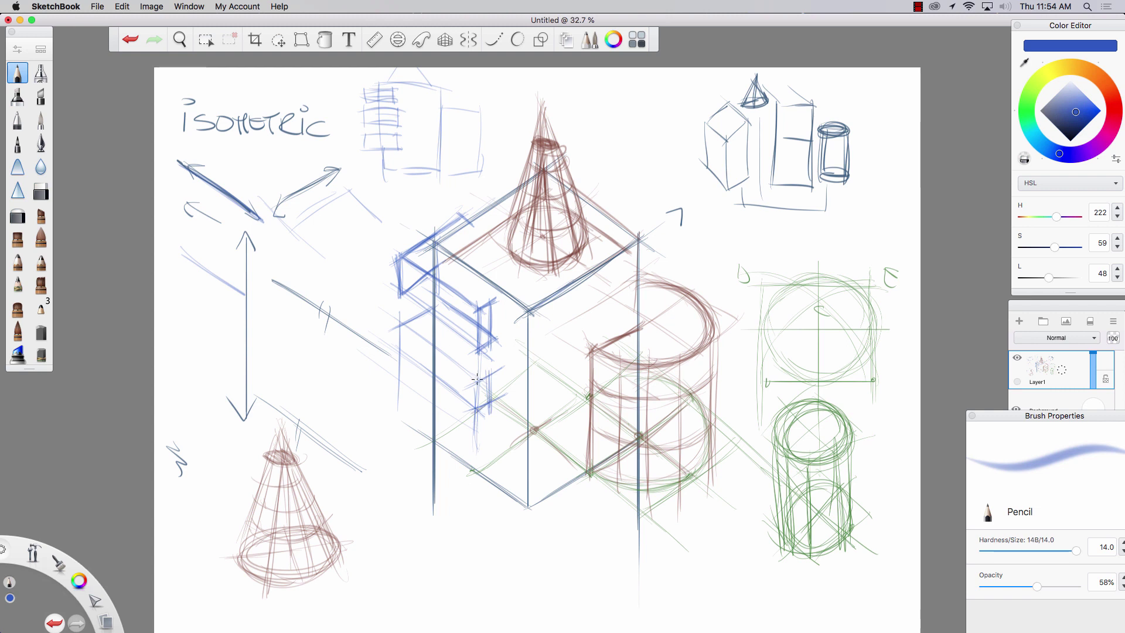
drag(477, 380, 434, 351)
drag(425, 222, 397, 235)
mouse_move(404, 354)
mouse_down()
mouse_move(436, 335)
mouse_move(400, 359)
mouse_move(427, 343)
mouse_move(404, 359)
mouse_move(399, 350)
mouse_move(474, 394)
mouse_up()
mouse_move(436, 354)
mouse_down()
mouse_move(498, 404)
mouse_move(492, 397)
mouse_up()
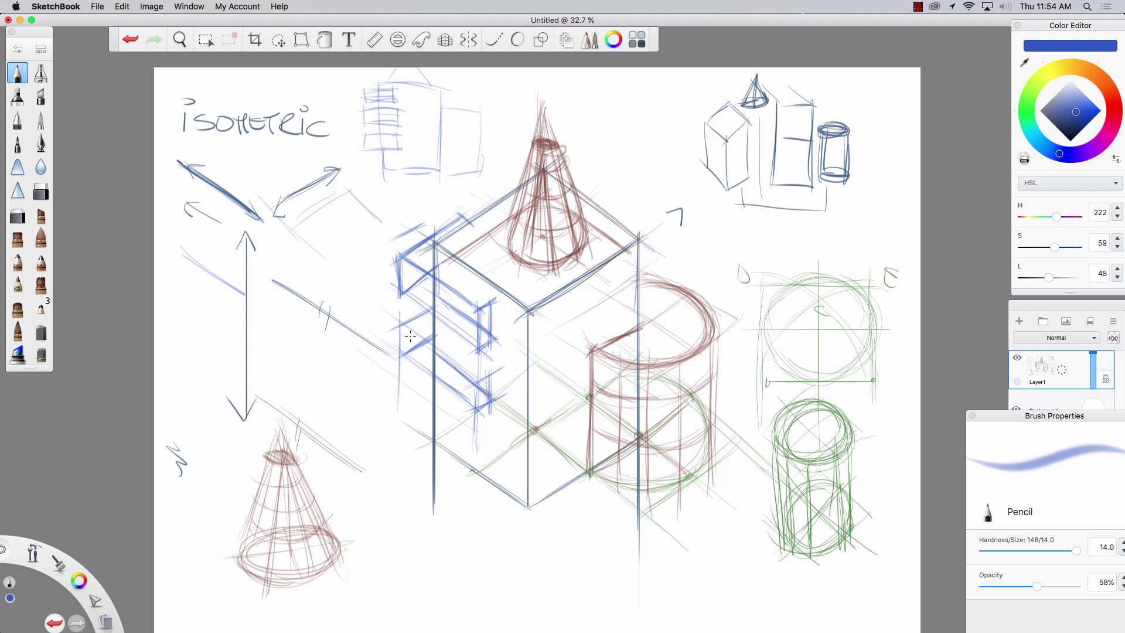
mouse_move(400, 319)
mouse_down()
mouse_move(400, 355)
mouse_move(455, 392)
mouse_up()
Move the layer list clear of the colour settings, add a new layer and place it beneath Layer1
drag(1020, 307, 900, 115)
click(899, 129)
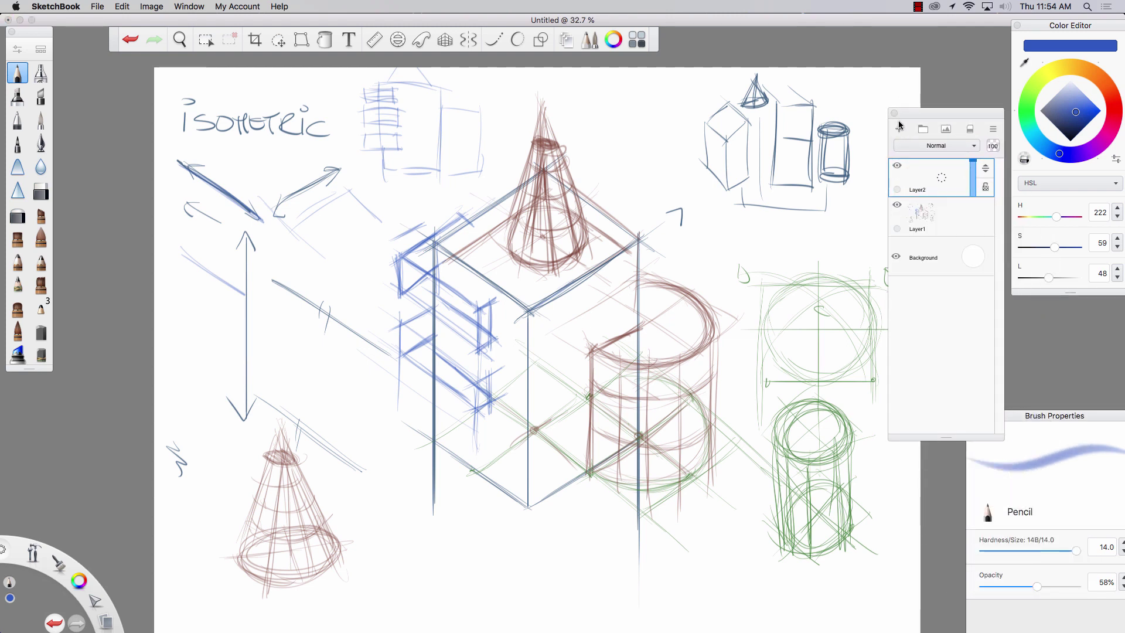
drag(989, 249, 995, 250)
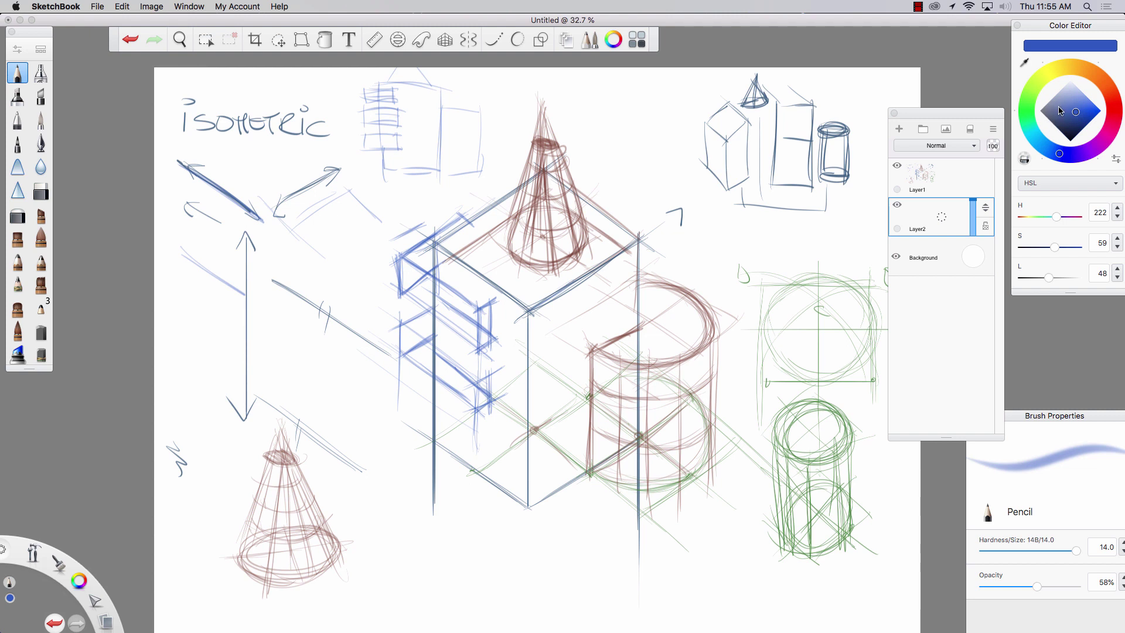
Set up the Paintbrush with a lighter blue (H 222, S 57, L 74) at size 50.7
drag(1060, 114, 1074, 96)
click(41, 120)
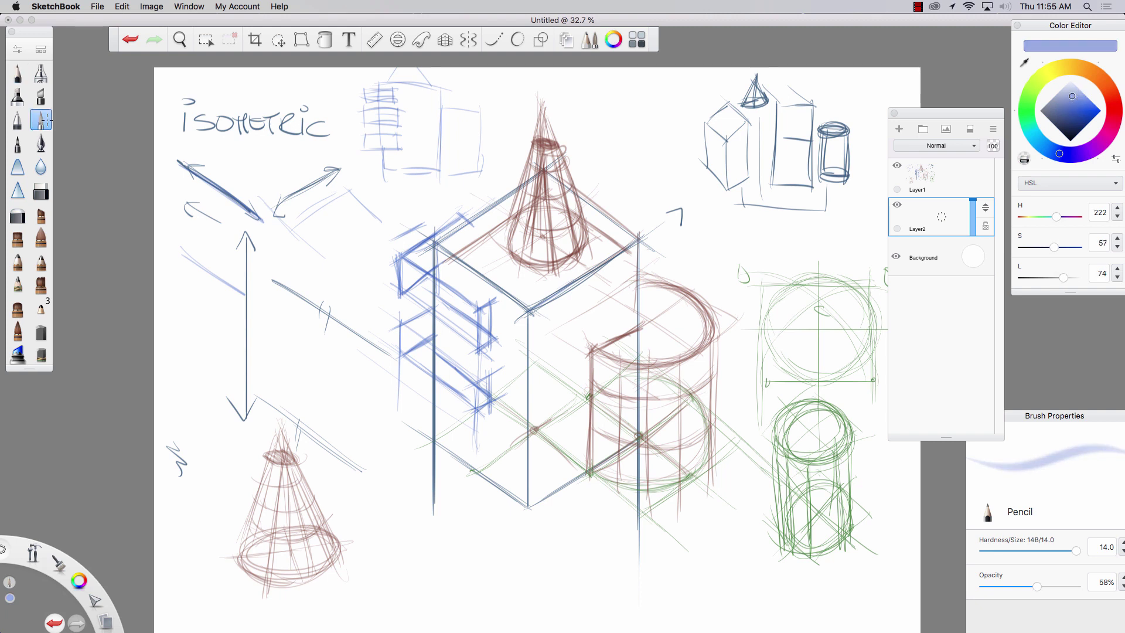
key(bracketright)
key(bracketright)
key(bracketright)
key(bracketright)
key(bracketright)
key(bracketright)
key(bracketright)
key(bracketright)
key(bracketright)
key(bracketright)
key(bracketright)
key(bracketright)
key(bracketright)
key(bracketright)
key(bracketright)
key(bracketright)
key(bracketright)
key(bracketright)
key(bracketright)
key(bracketright)
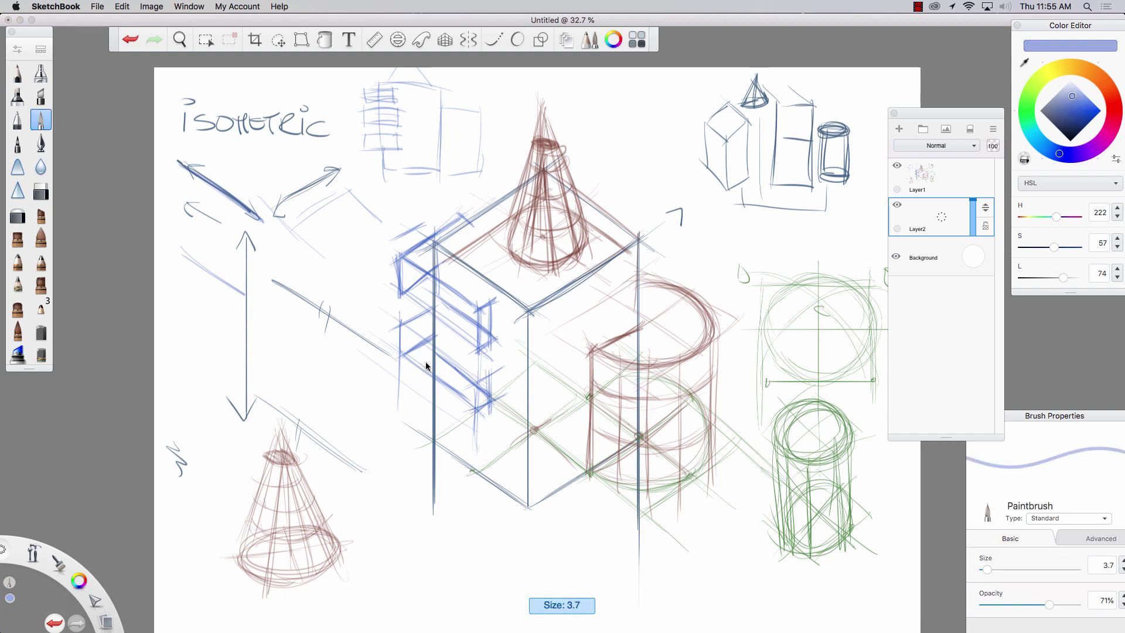
key(bracketright)
key(bracketright)
key(bracketright)
key(bracketright)
key(bracketright)
key(bracketright)
key(bracketright)
key(bracketright)
key(bracketright)
key(bracketright)
key(bracketright)
key(bracketright)
key(bracketright)
key(bracketright)
key(bracketright)
key(bracketright)
key(bracketright)
key(bracketright)
key(bracketright)
key(bracketright)
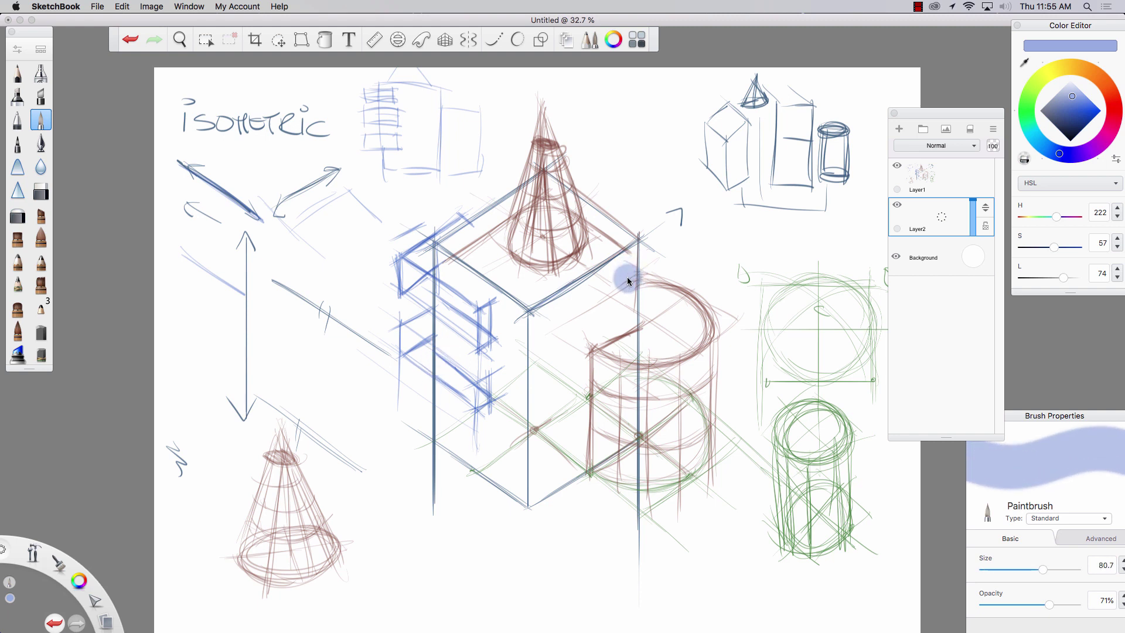
key(bracketleft)
key(bracketleft)
key(bracketleft)
key(bracketleft)
key(bracketleft)
key(bracketleft)
key(bracketleft)
key(bracketleft)
key(bracketleft)
key(bracketleft)
key(bracketleft)
key(bracketleft)
key(bracketleft)
key(bracketleft)
key(bracketleft)
key(bracketleft)
key(bracketleft)
key(bracketleft)
key(bracketleft)
key(bracketleft)
Paint the box's right face light blue on Layer2, around the partial cylinder, with a second pass to even the tone
mouse_move(628, 270)
mouse_down()
mouse_move(613, 336)
mouse_move(600, 294)
mouse_move(576, 295)
mouse_move(580, 422)
mouse_up()
mouse_move(577, 300)
mouse_down()
mouse_move(579, 471)
mouse_move(563, 402)
mouse_move(563, 493)
mouse_up()
drag(541, 313, 533, 519)
drag(550, 281, 550, 501)
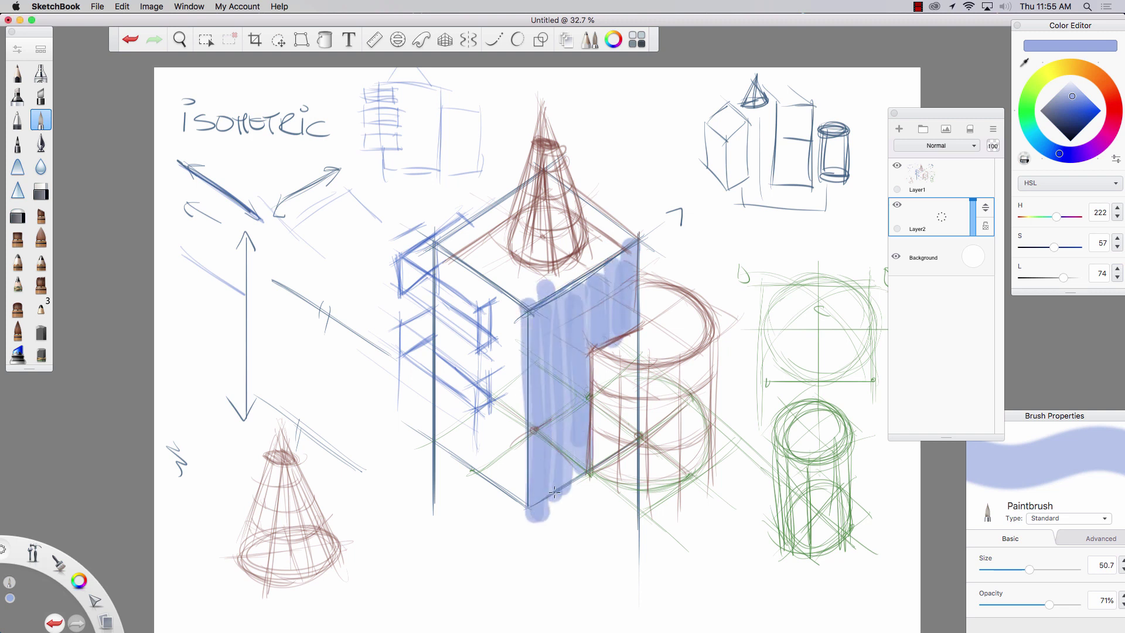
mouse_move(629, 249)
mouse_down()
mouse_move(613, 313)
mouse_move(588, 341)
mouse_move(597, 301)
mouse_move(569, 452)
mouse_move(594, 483)
mouse_move(551, 492)
mouse_up()
drag(530, 340, 538, 420)
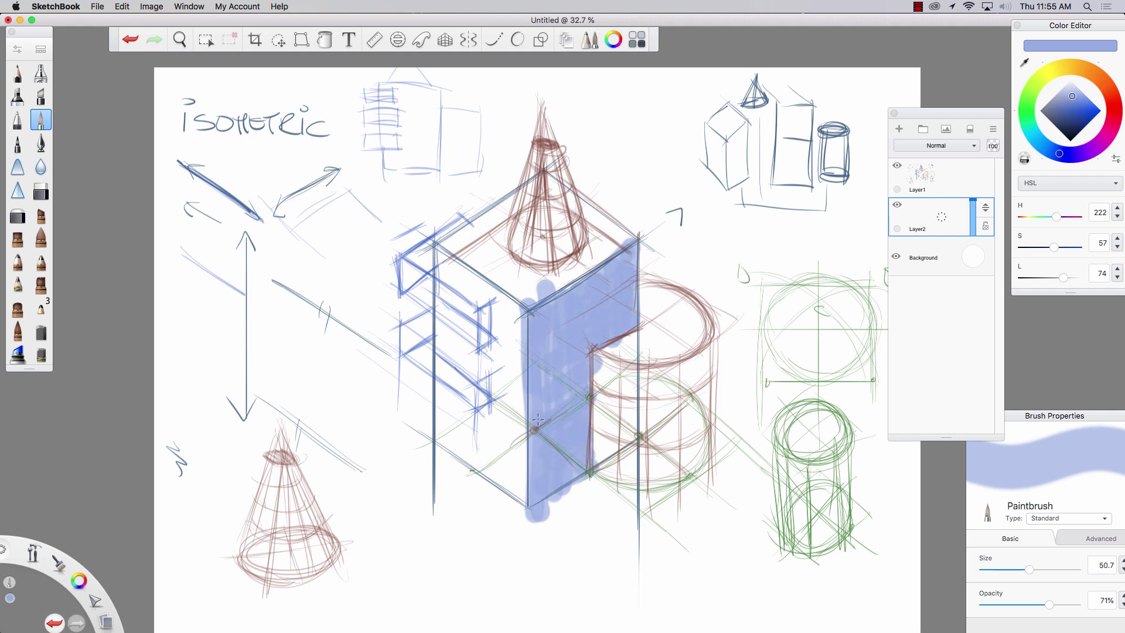
Erase the light blue paint spilling past the top, bottom and left edges of the box's right face with the Hard Eraser
click(41, 191)
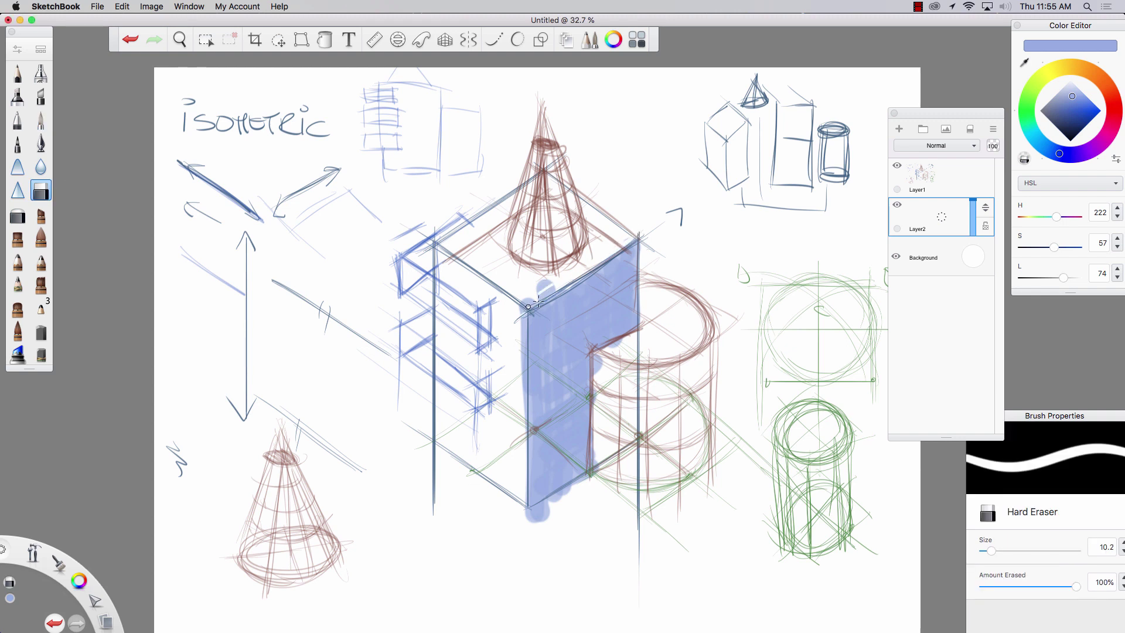
drag(538, 301, 539, 288)
mouse_move(565, 489)
mouse_down()
mouse_move(586, 470)
mouse_move(527, 520)
mouse_move(538, 518)
mouse_up()
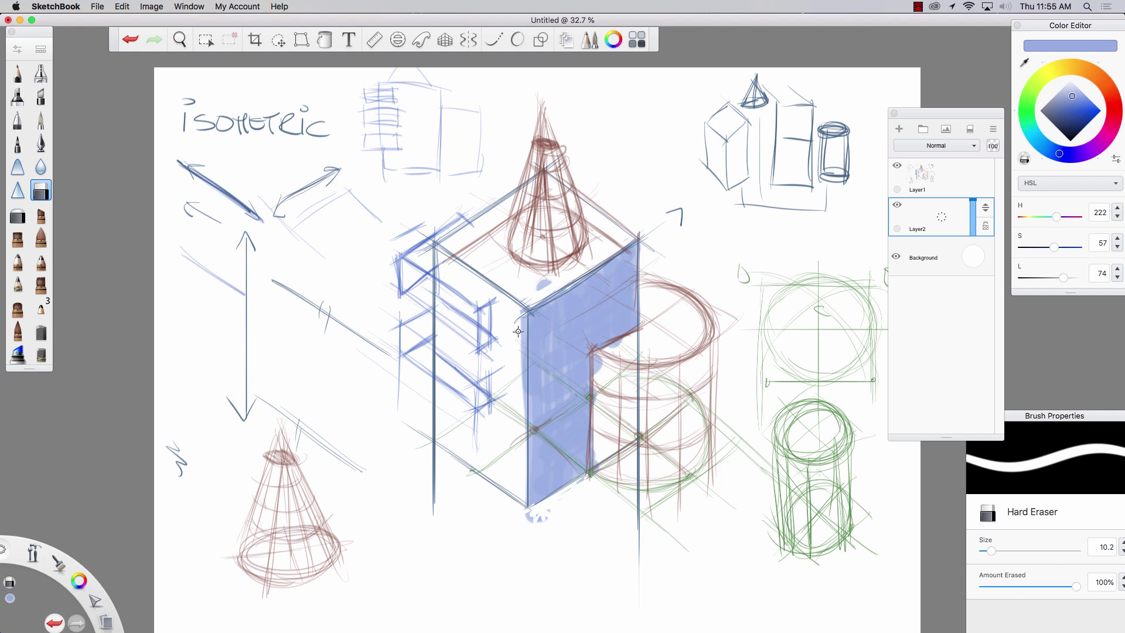
mouse_move(520, 356)
mouse_down()
mouse_move(525, 298)
mouse_move(525, 417)
mouse_up()
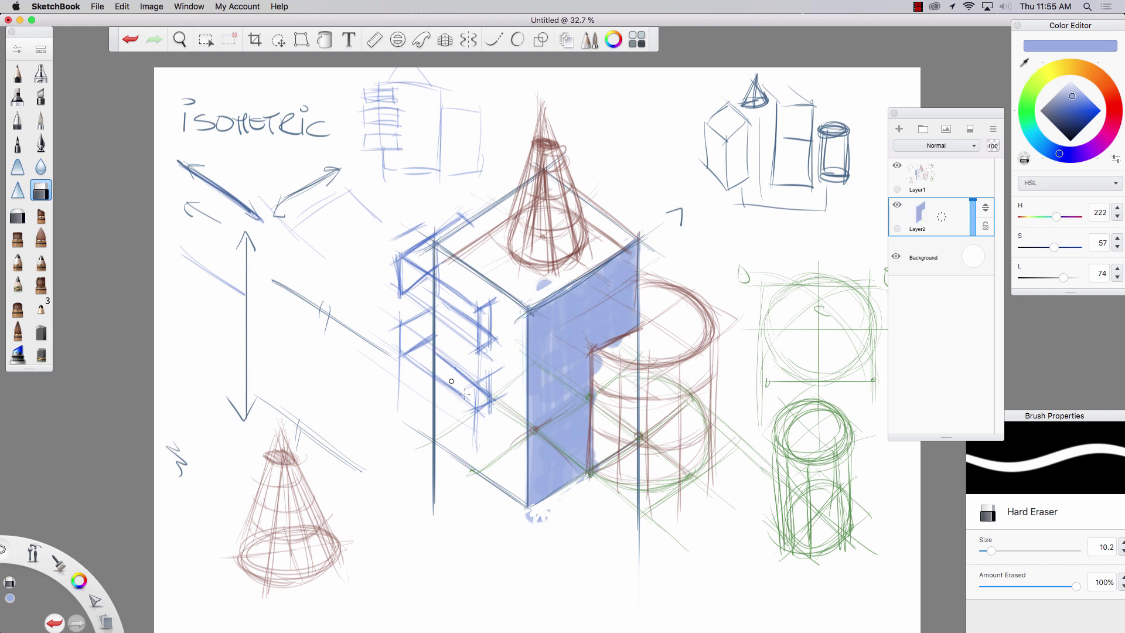
Paint the two blocks on the box's left face red (H 12, S 78, L 52) with the Paintbrush, reducing it to size 35.7
click(41, 120)
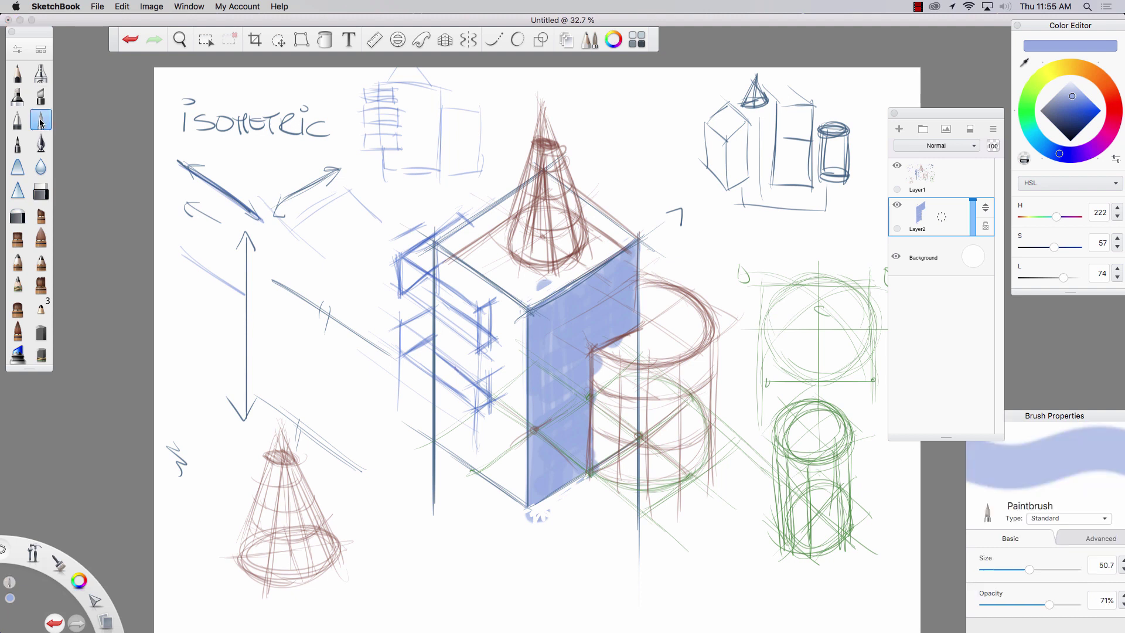
click(1112, 99)
click(1086, 109)
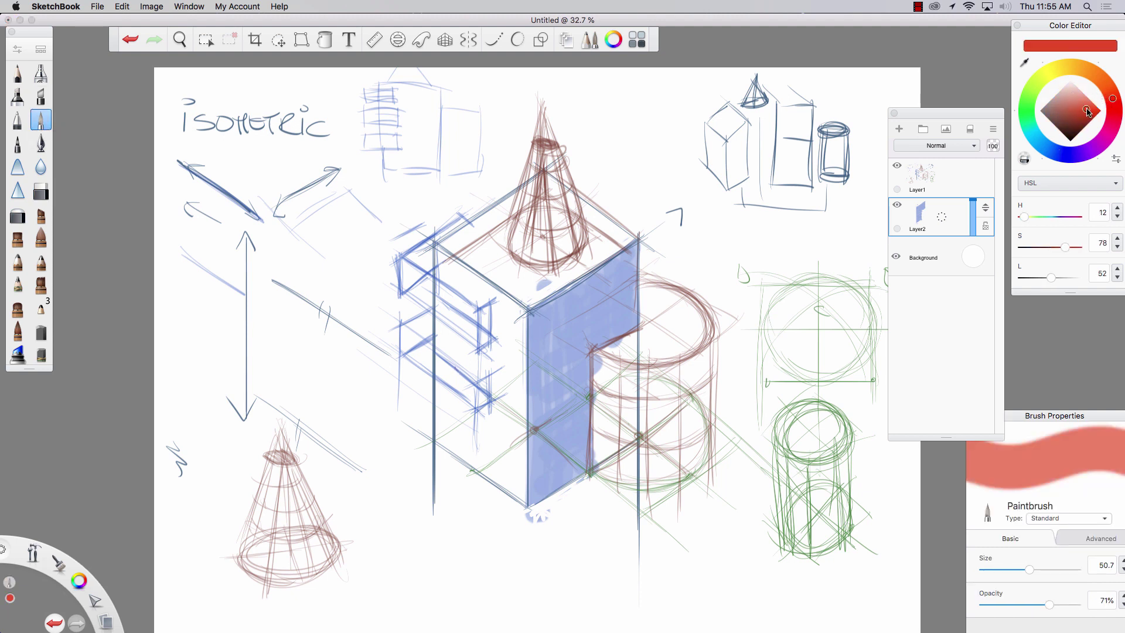
drag(426, 291, 469, 327)
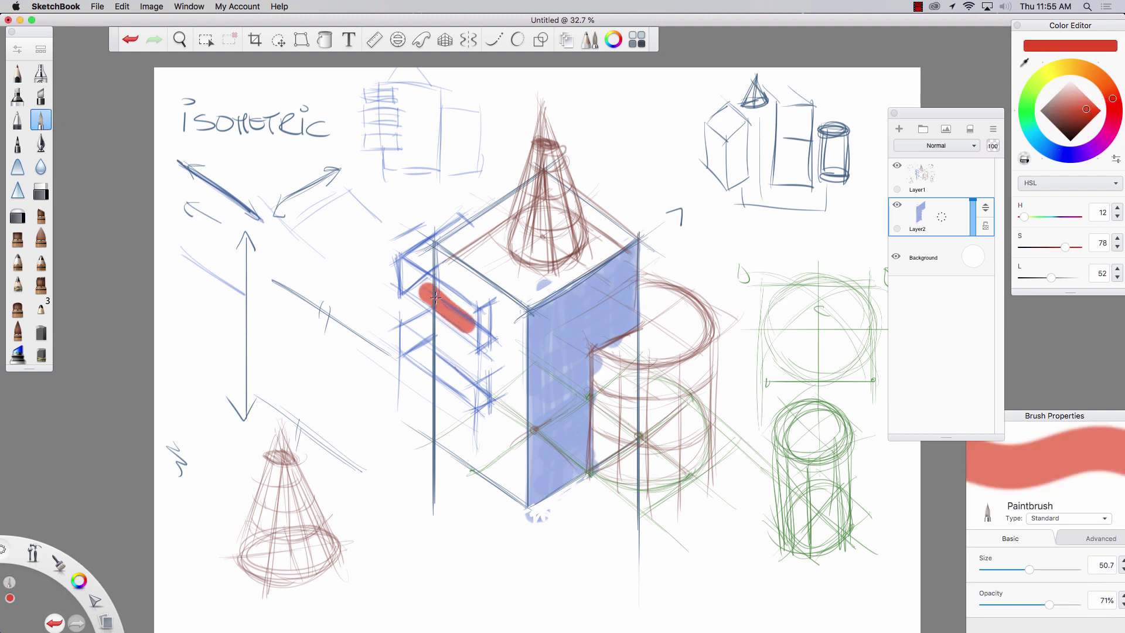
key(super+z)
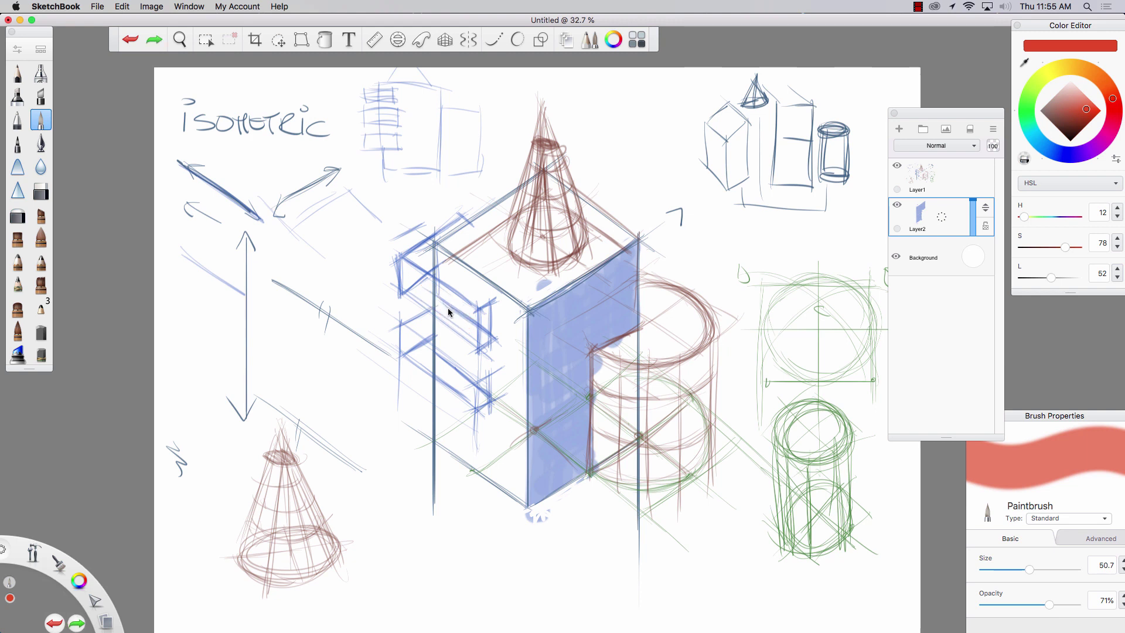
mouse_move(486, 338)
mouse_down()
mouse_move(435, 309)
mouse_move(423, 262)
mouse_move(430, 287)
mouse_move(424, 302)
mouse_move(413, 294)
mouse_move(478, 340)
mouse_move(413, 288)
mouse_up()
mouse_move(424, 359)
mouse_down()
mouse_move(478, 396)
mouse_move(434, 363)
mouse_move(463, 389)
mouse_move(425, 339)
mouse_move(415, 352)
mouse_move(426, 349)
mouse_move(425, 362)
mouse_move(415, 357)
mouse_move(478, 398)
mouse_move(410, 355)
mouse_move(469, 396)
mouse_up()
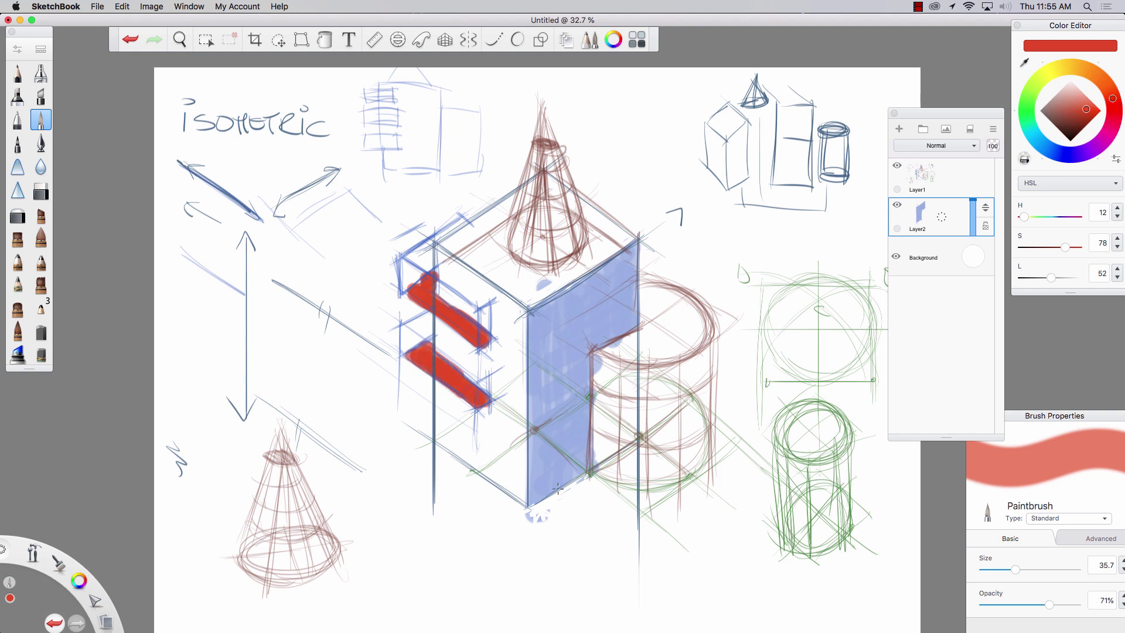
Shade the upper red block's lower edge in darker red (H 12, S 78, L 38) with the Paintbrush at size 4.0
click(1084, 117)
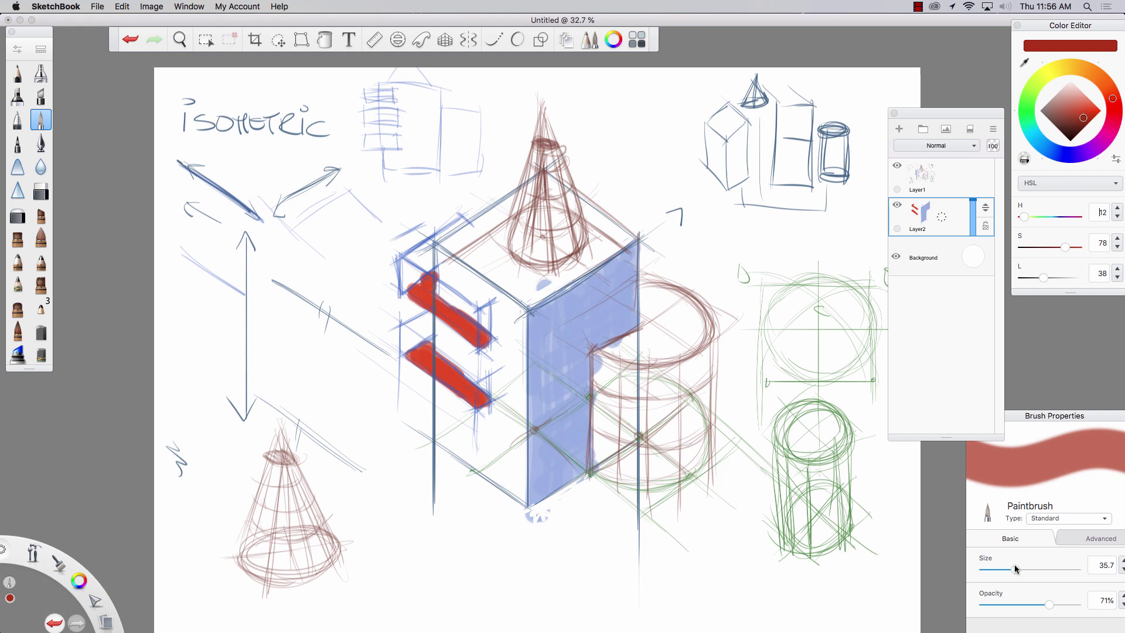
drag(1015, 569, 988, 569)
click(417, 290)
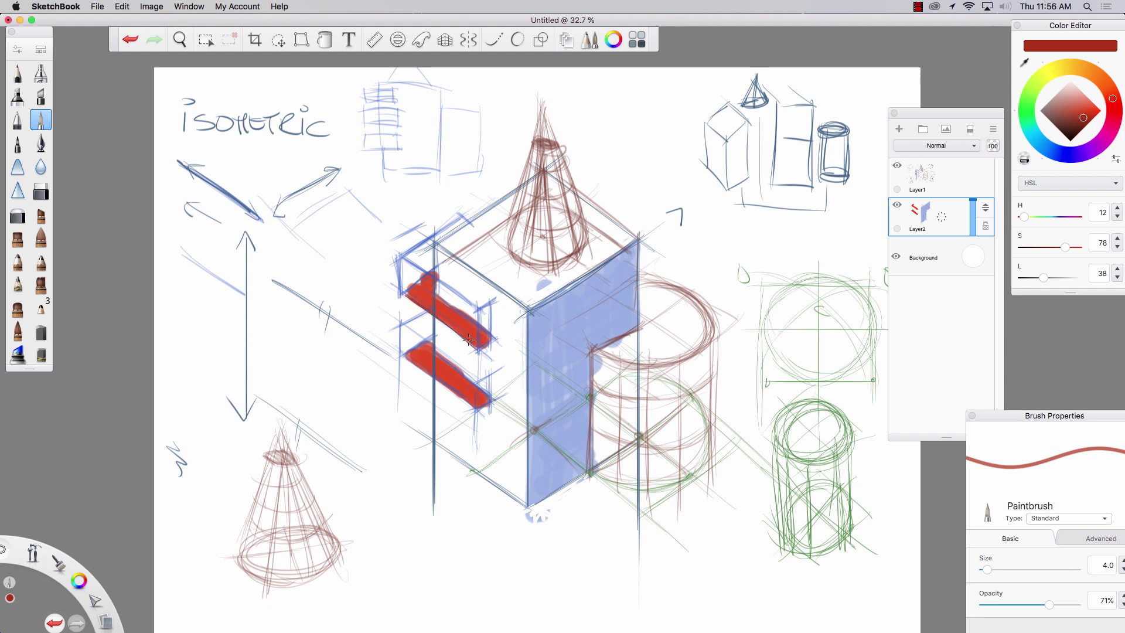
drag(407, 295, 464, 345)
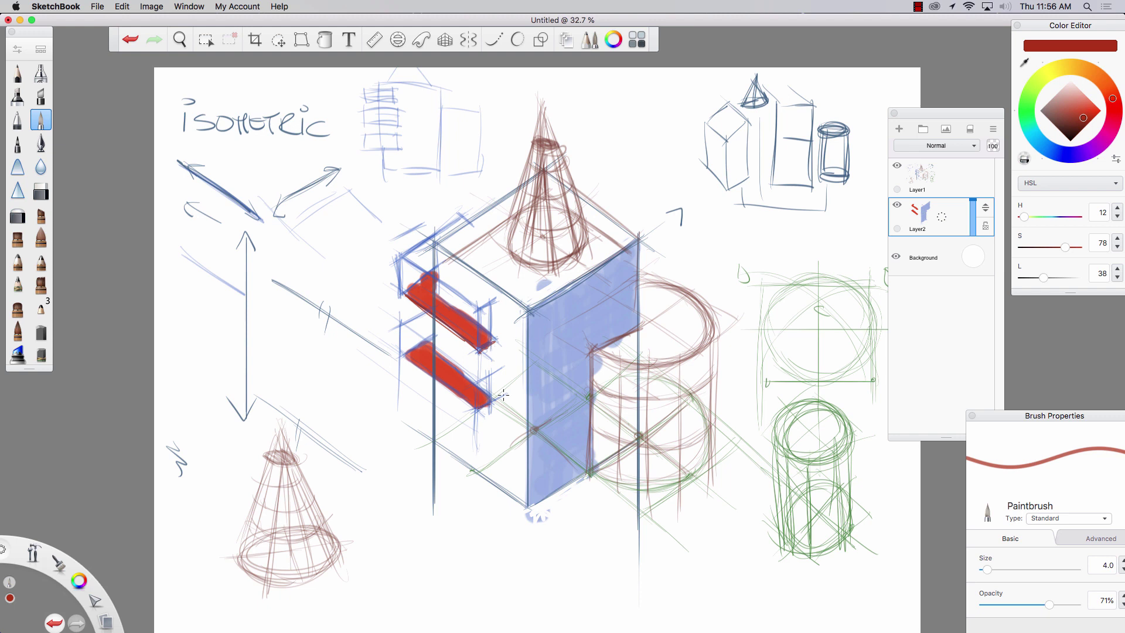
Darken the lower and right edges of both red blocks with very dark red (H 12, S 85, L 13)
click(1076, 133)
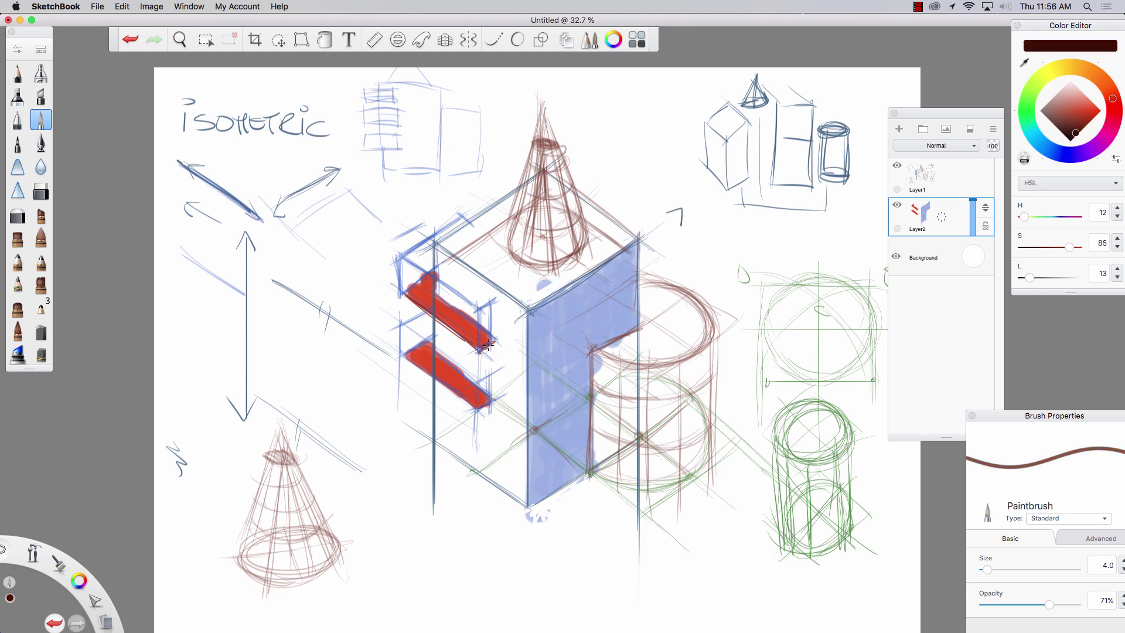
drag(475, 352, 492, 342)
drag(434, 314, 481, 355)
mouse_move(406, 298)
mouse_down()
mouse_move(477, 351)
mouse_move(427, 311)
mouse_up()
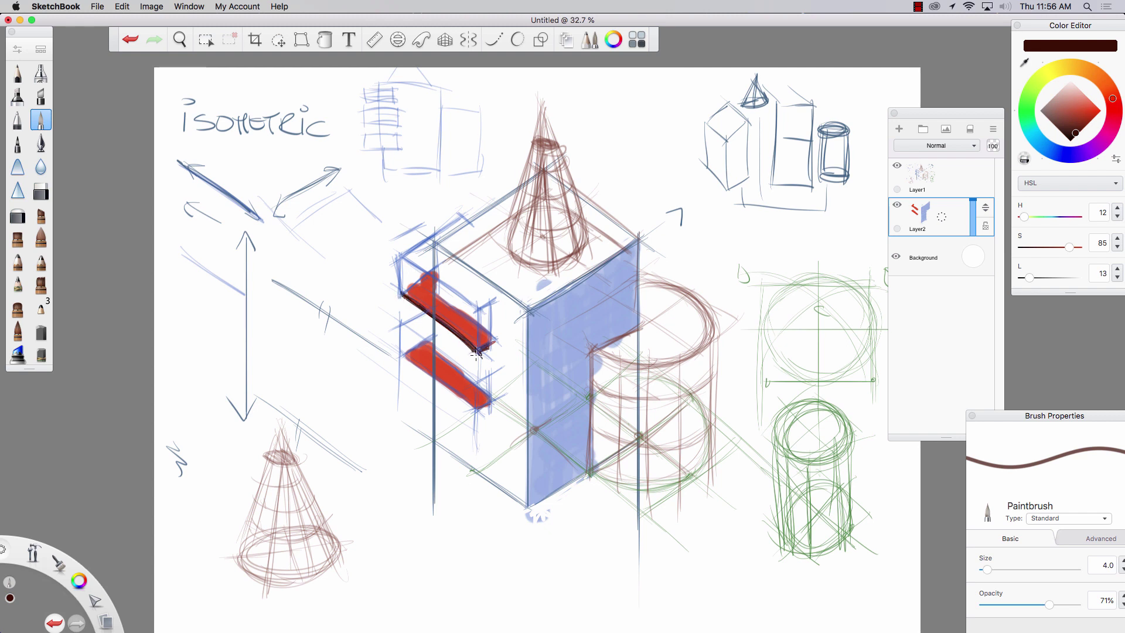
mouse_move(481, 411)
mouse_down()
mouse_move(412, 357)
mouse_move(466, 402)
mouse_up()
drag(402, 355, 434, 377)
drag(480, 410, 494, 399)
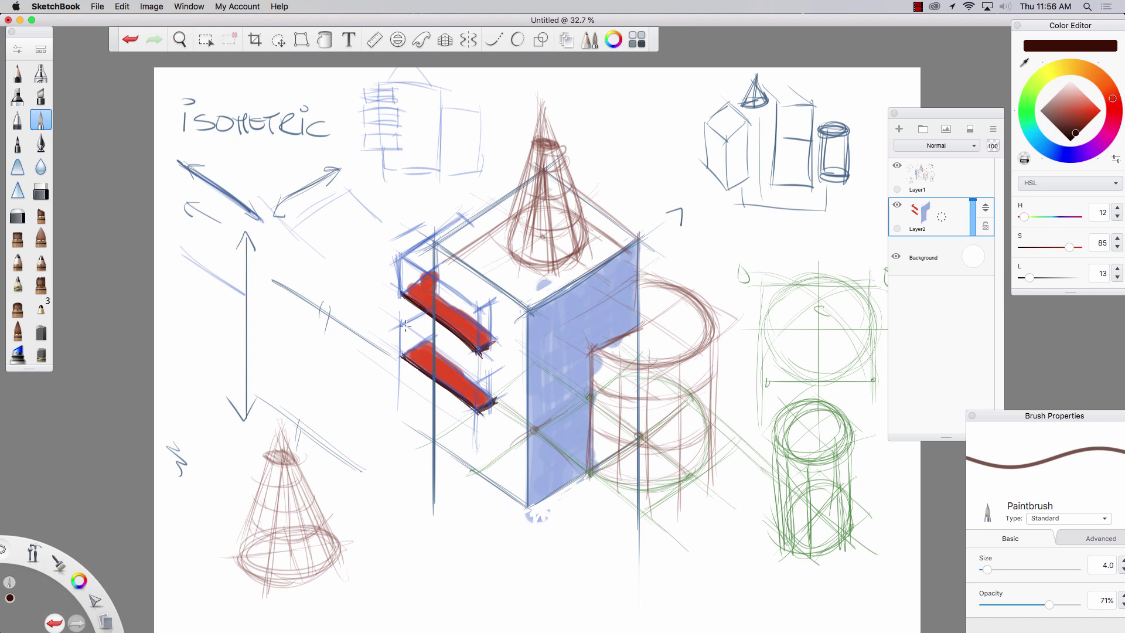
Draw thin cyan-blue detail lines on and above both red blocks, using H 196, S 61, L 51 at brush size 3.0
click(1036, 137)
drag(1062, 104, 1077, 108)
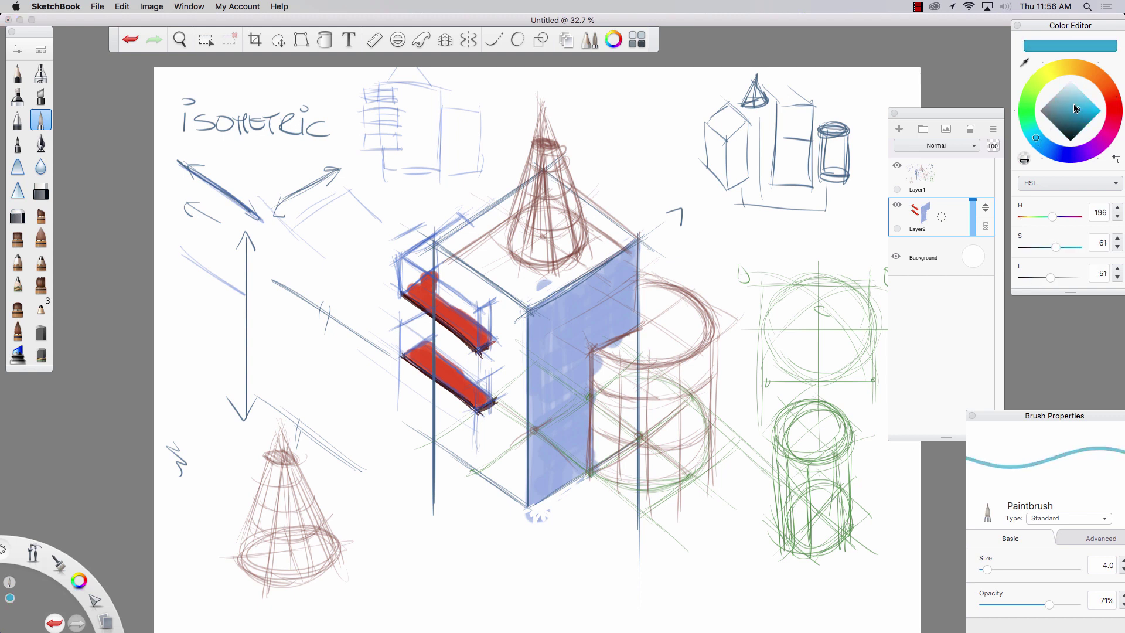
key(bracketleft)
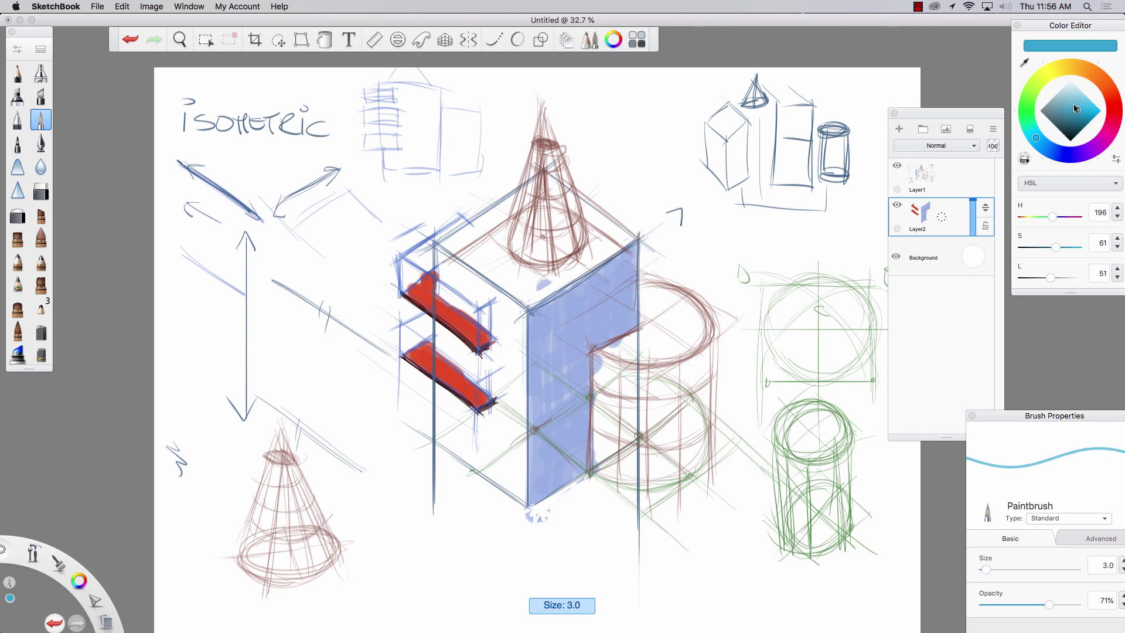
click(422, 278)
drag(380, 254, 459, 309)
drag(392, 263, 417, 281)
mouse_move(480, 325)
mouse_down()
mouse_move(495, 317)
mouse_move(482, 322)
mouse_up()
mouse_move(406, 329)
mouse_down()
mouse_move(432, 320)
mouse_move(403, 335)
mouse_move(458, 389)
mouse_up()
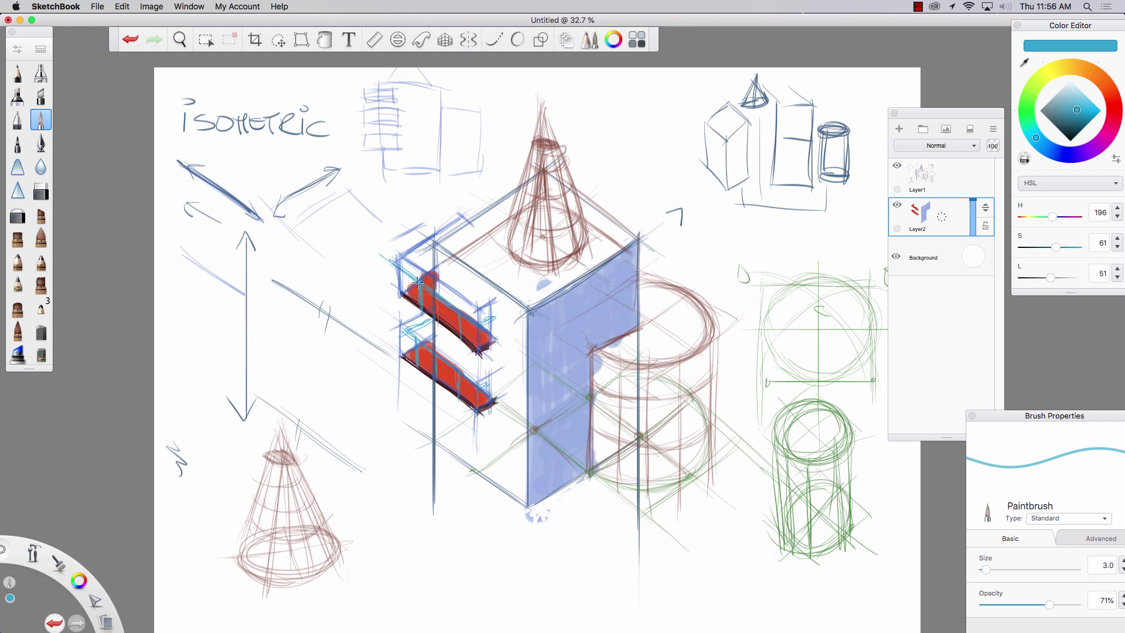
Airbrush pale blue (H 196, S 39, L 70) over both red blocks at size 40.0, after a test stroke on blank canvas
click(41, 74)
click(1067, 99)
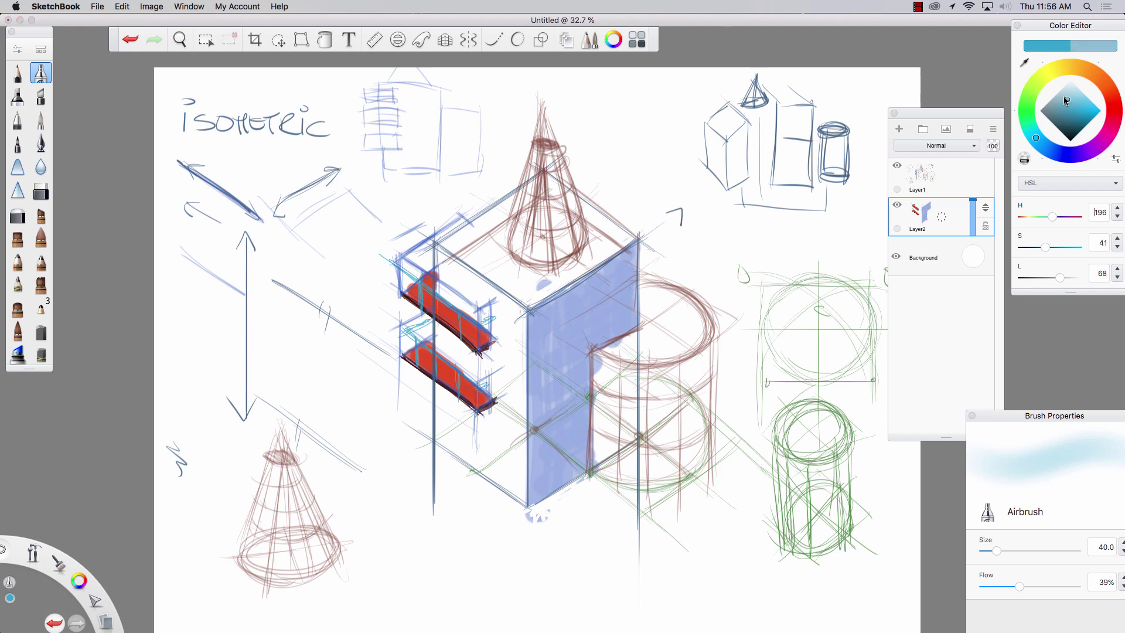
drag(732, 558, 694, 604)
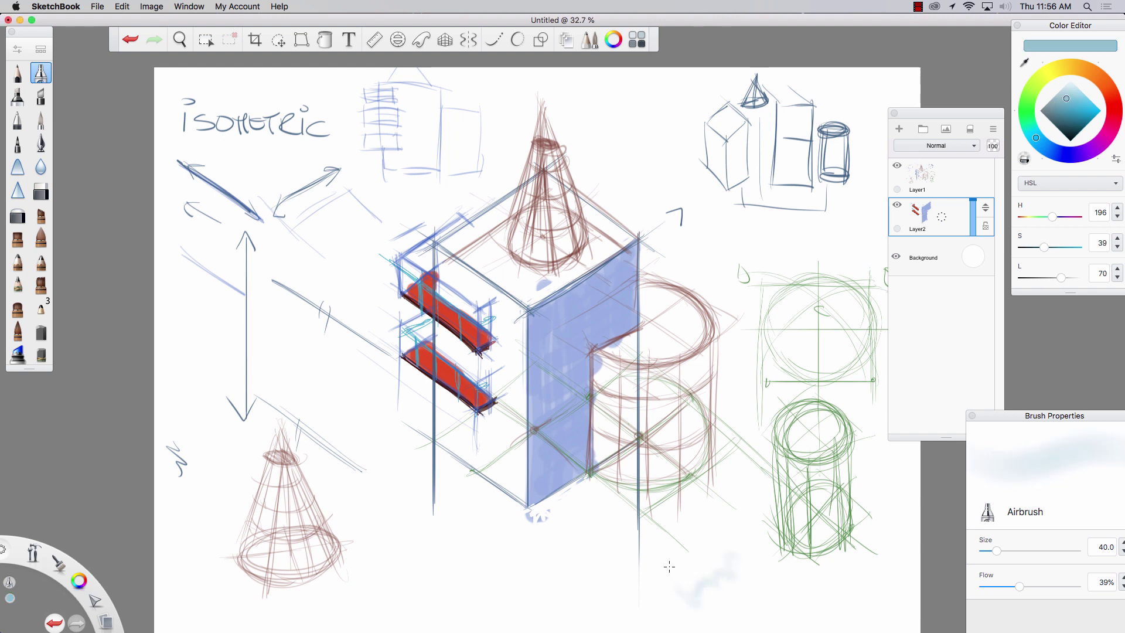
drag(409, 280, 430, 313)
mouse_move(427, 353)
mouse_down()
mouse_move(405, 341)
mouse_move(471, 390)
mouse_move(464, 381)
mouse_move(484, 391)
mouse_up()
mouse_move(484, 321)
mouse_down()
mouse_move(486, 337)
mouse_move(442, 312)
mouse_up()
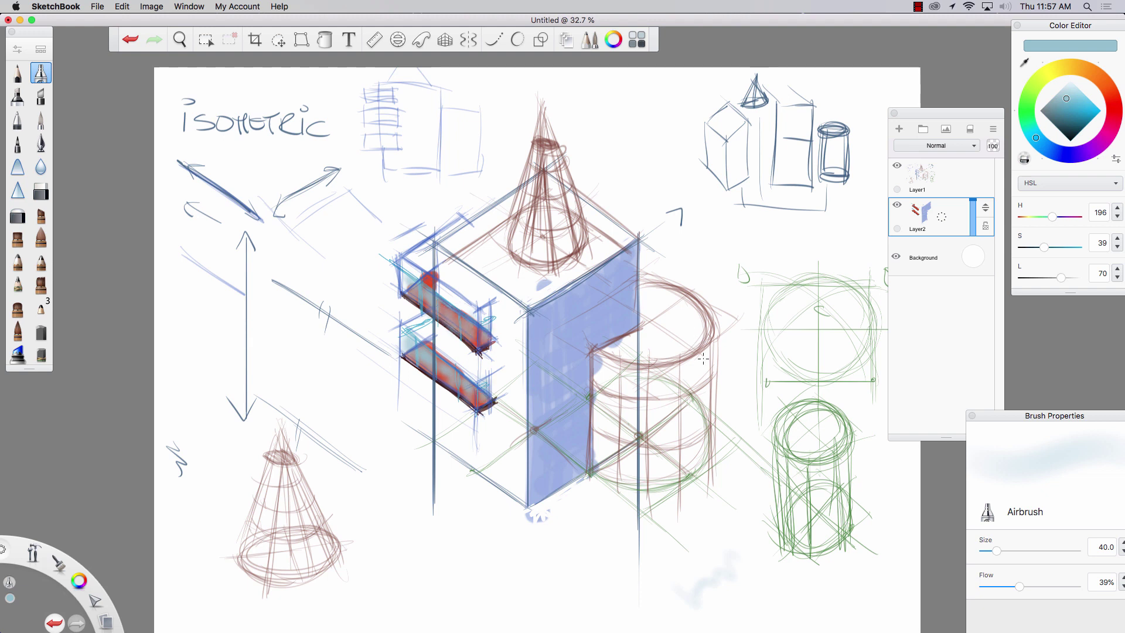
Enlarge the Airbrush to size 50.0 and shade the partial cylinder's side with vertical pale blue strokes
key(bracketright)
key(bracketright)
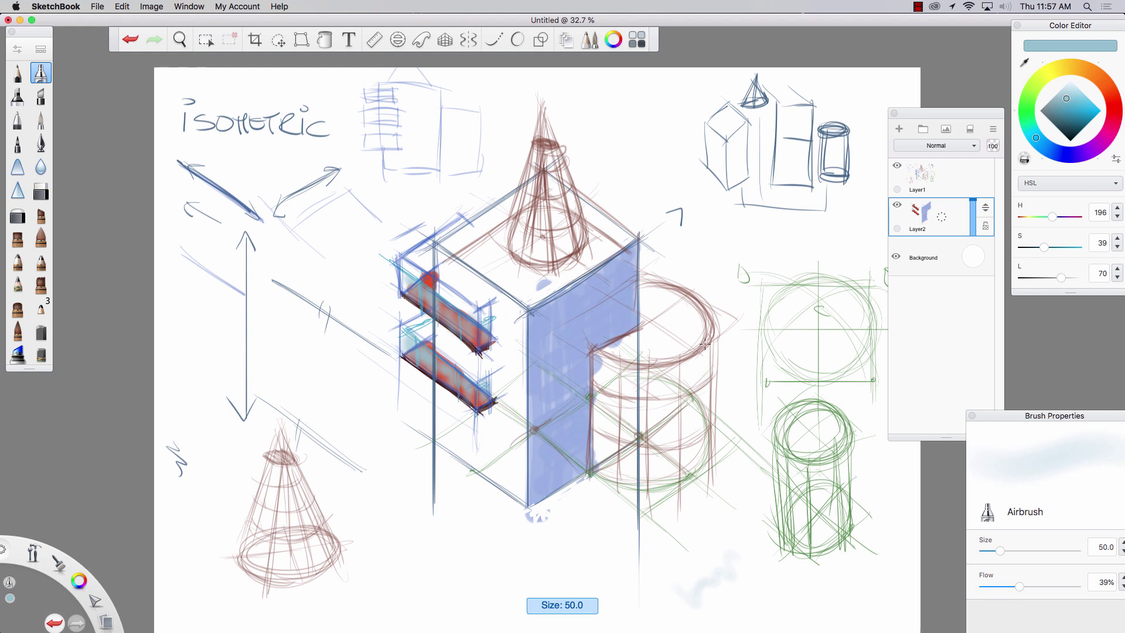
mouse_move(708, 419)
mouse_down()
mouse_move(703, 346)
mouse_move(696, 498)
mouse_move(675, 410)
mouse_move(652, 375)
mouse_move(626, 366)
mouse_move(596, 486)
mouse_move(620, 446)
mouse_move(668, 486)
mouse_move(682, 357)
mouse_move(706, 475)
mouse_move(663, 394)
mouse_move(641, 504)
mouse_move(626, 375)
mouse_move(602, 363)
mouse_move(591, 531)
mouse_up()
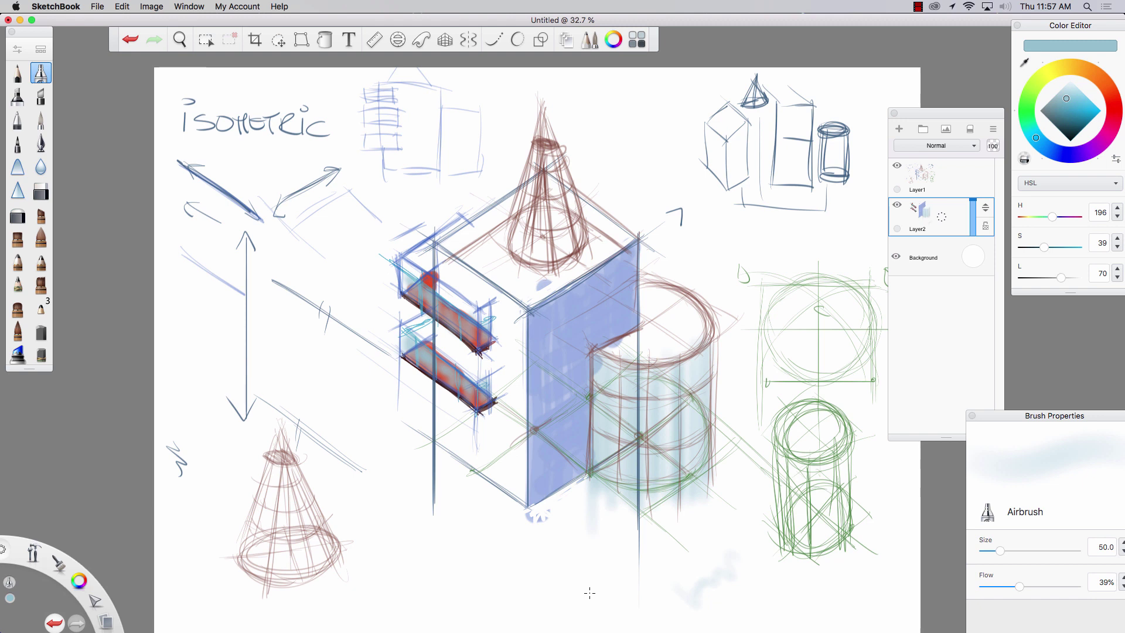
Sketch vertical window lines above both red blocks with the Pencil in cyan-blue (H 196, S 61, L 48)
click(23, 78)
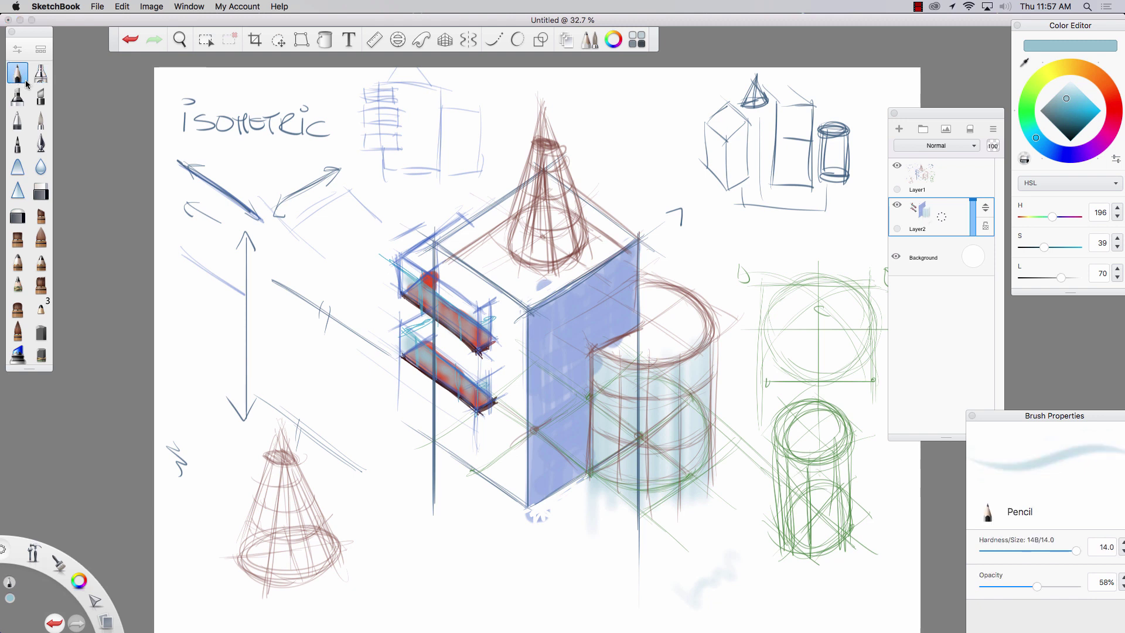
click(1076, 112)
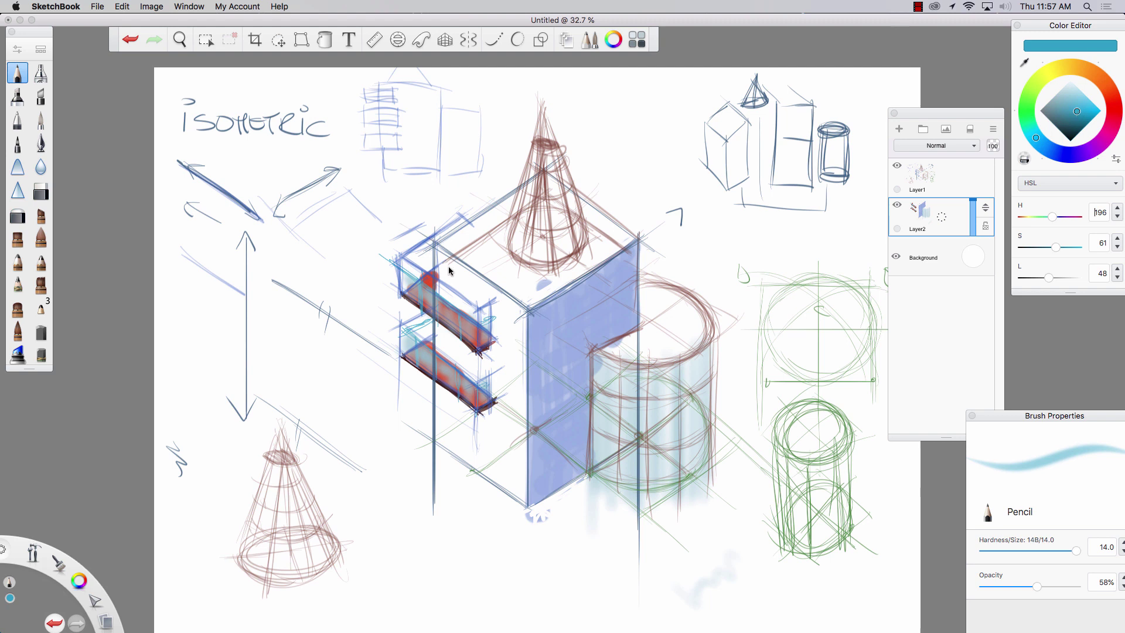
mouse_move(434, 251)
mouse_down()
mouse_move(472, 277)
mouse_move(434, 244)
mouse_move(442, 305)
mouse_move(473, 298)
mouse_move(472, 269)
mouse_up()
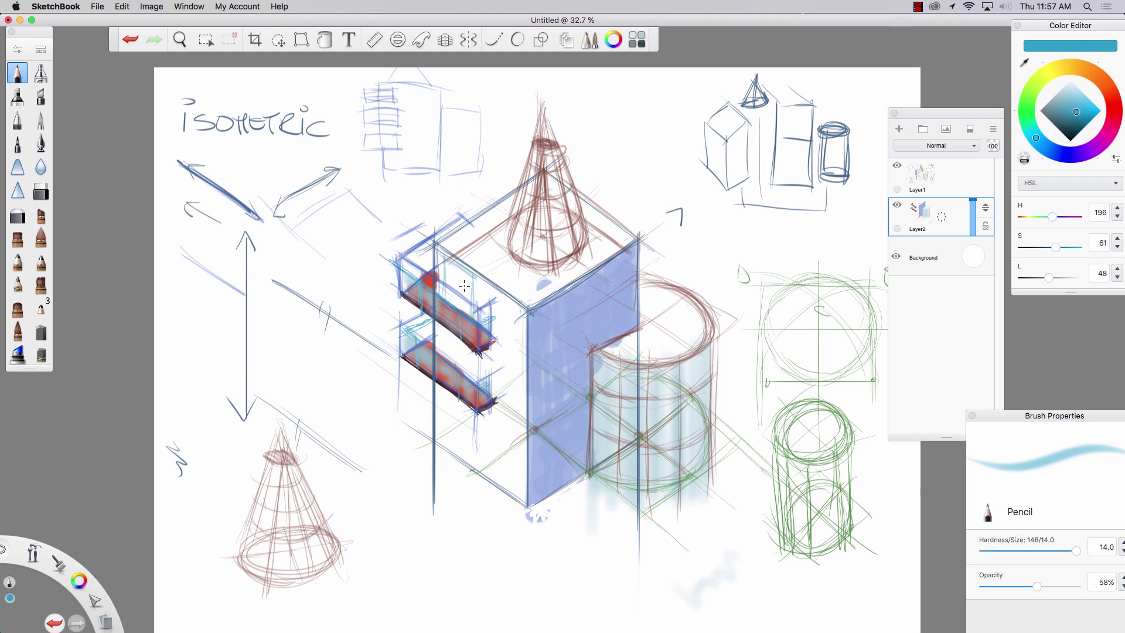
mouse_move(455, 309)
mouse_down()
mouse_move(459, 281)
mouse_move(458, 319)
mouse_up()
mouse_move(453, 269)
mouse_down()
mouse_move(466, 278)
mouse_move(443, 269)
mouse_up()
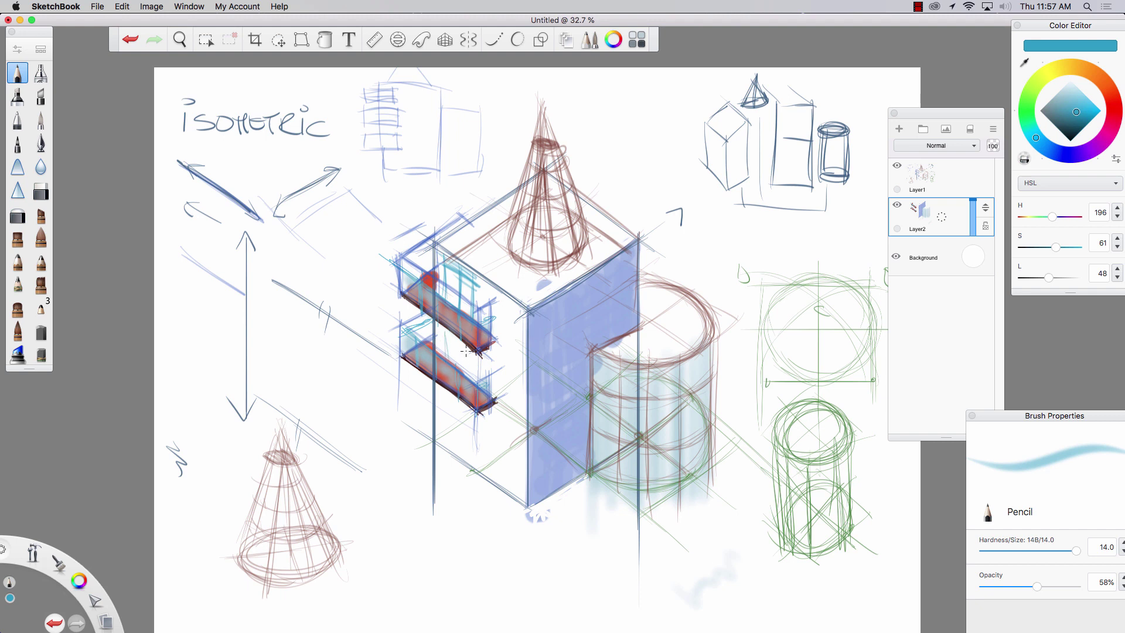
drag(461, 364, 456, 333)
mouse_move(468, 383)
mouse_down()
mouse_move(456, 334)
mouse_move(448, 358)
mouse_move(447, 342)
mouse_up()
Set up the Paintbrush with dark brown (H 13, S 19, L 31) at size 26.0 and make test strokes beside the vertical arrow
click(1105, 101)
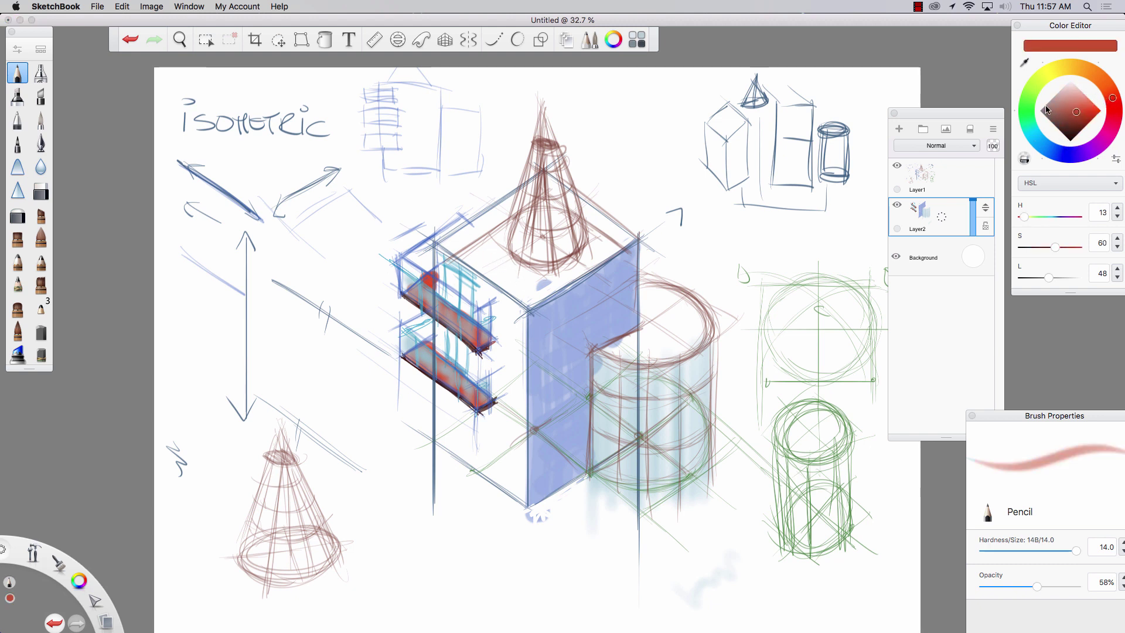
click(1058, 122)
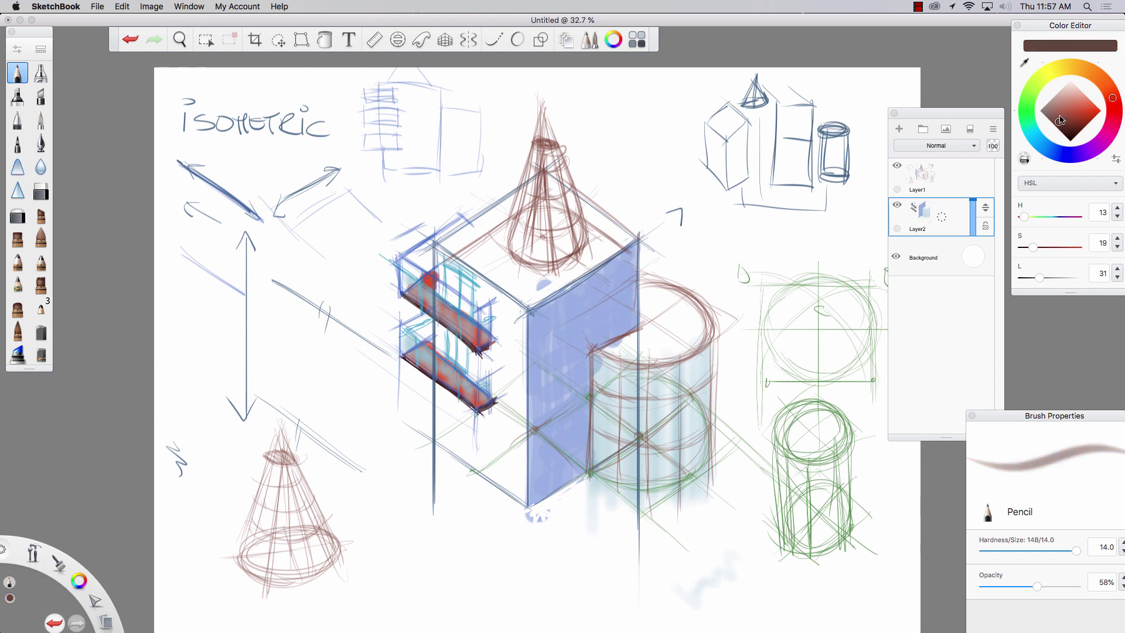
click(40, 117)
drag(181, 237, 185, 253)
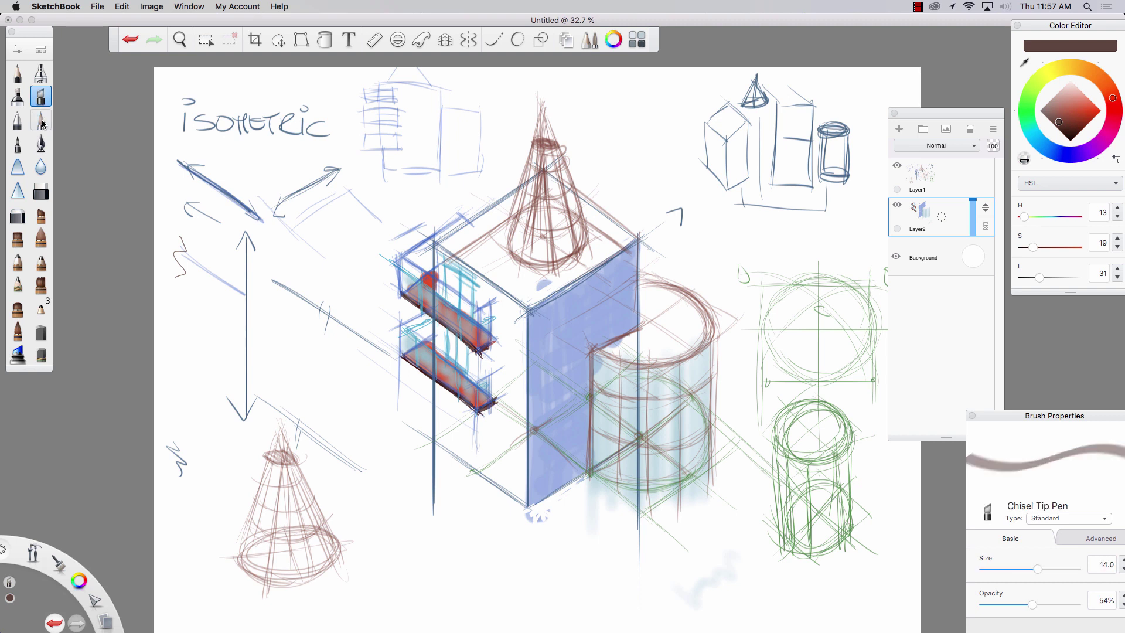
key(bracketright)
key(bracketright)
key(bracketright)
key(bracketright)
key(bracketright)
key(bracketright)
key(bracketright)
key(bracketright)
key(bracketright)
key(bracketright)
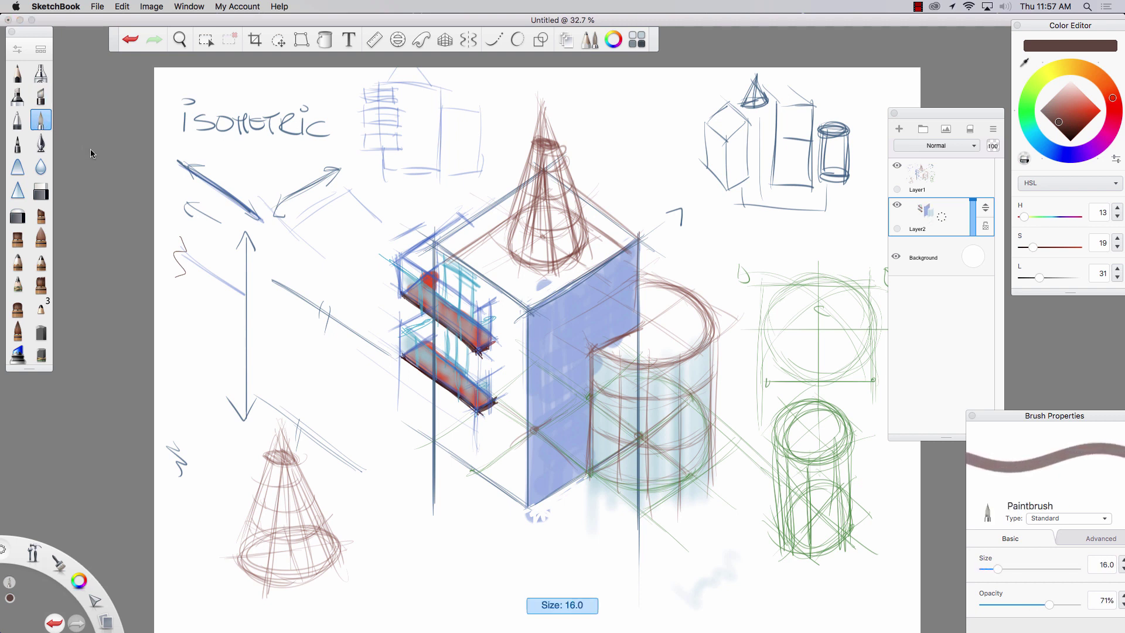
drag(247, 274, 249, 300)
Paint the box's top face dark brown around the cone's base, raising the brush opacity to 100%
mouse_move(592, 233)
mouse_down()
mouse_move(580, 261)
mouse_move(597, 243)
mouse_move(594, 262)
mouse_move(613, 254)
mouse_move(568, 283)
mouse_up()
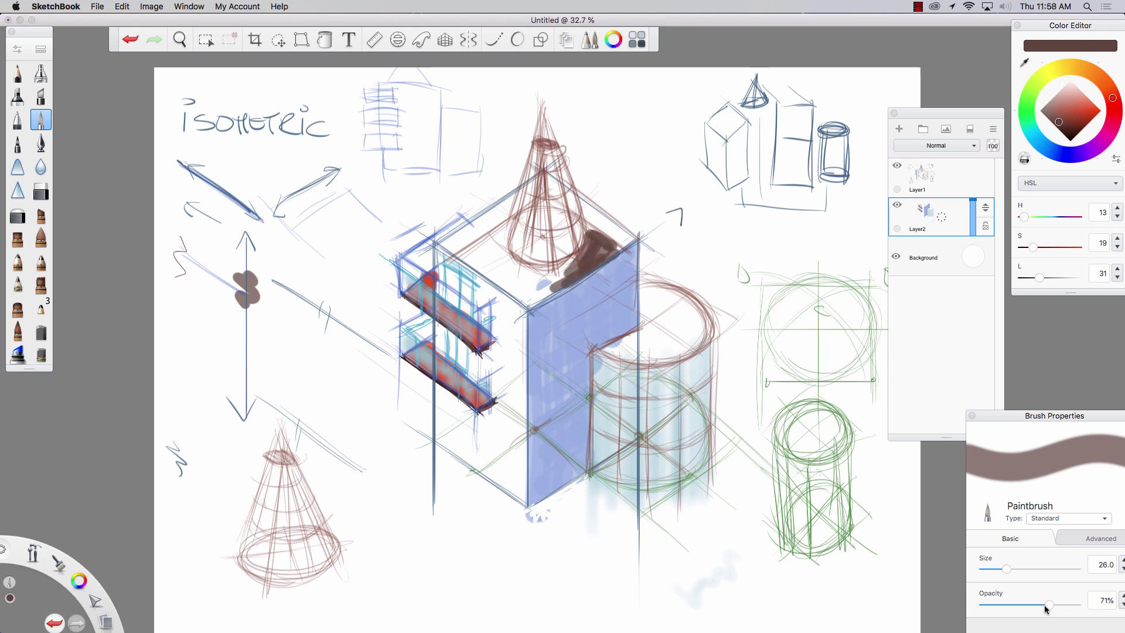
drag(1048, 604, 1093, 600)
mouse_move(533, 269)
mouse_down()
mouse_move(498, 252)
mouse_move(565, 269)
mouse_move(494, 253)
mouse_move(478, 263)
mouse_move(504, 286)
mouse_move(497, 235)
mouse_move(478, 246)
mouse_move(484, 236)
mouse_up()
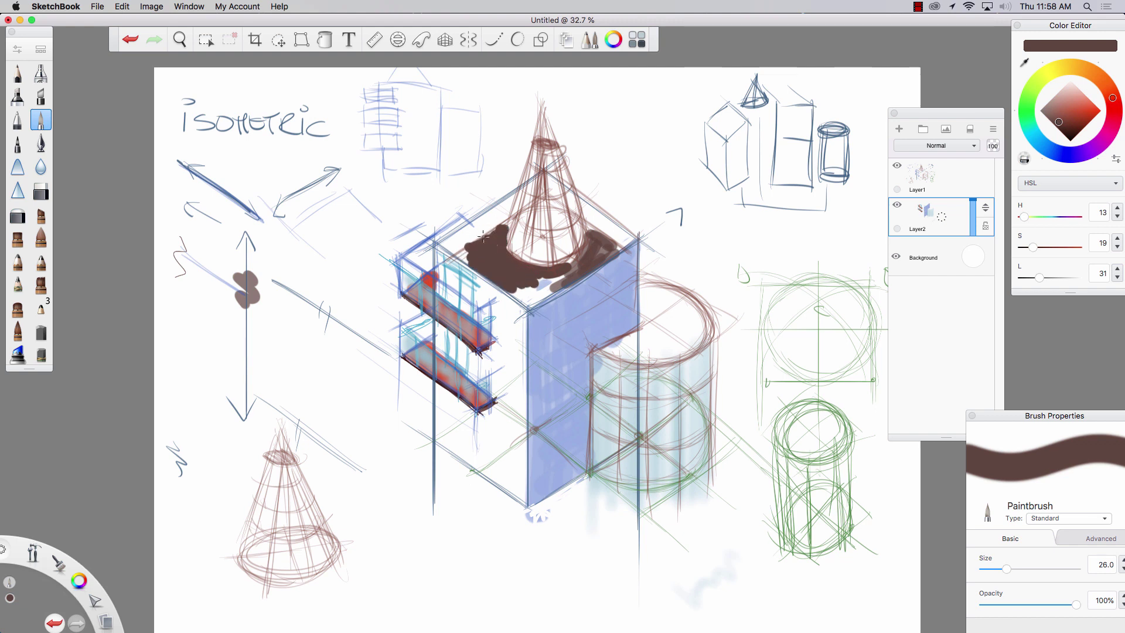
mouse_move(564, 280)
mouse_down()
mouse_move(543, 294)
mouse_move(600, 244)
mouse_move(584, 260)
mouse_move(590, 237)
mouse_move(612, 250)
mouse_move(586, 247)
mouse_up()
mouse_move(556, 284)
mouse_down()
mouse_move(531, 298)
mouse_move(516, 257)
mouse_move(527, 302)
mouse_move(465, 259)
mouse_move(481, 232)
mouse_move(505, 229)
mouse_up()
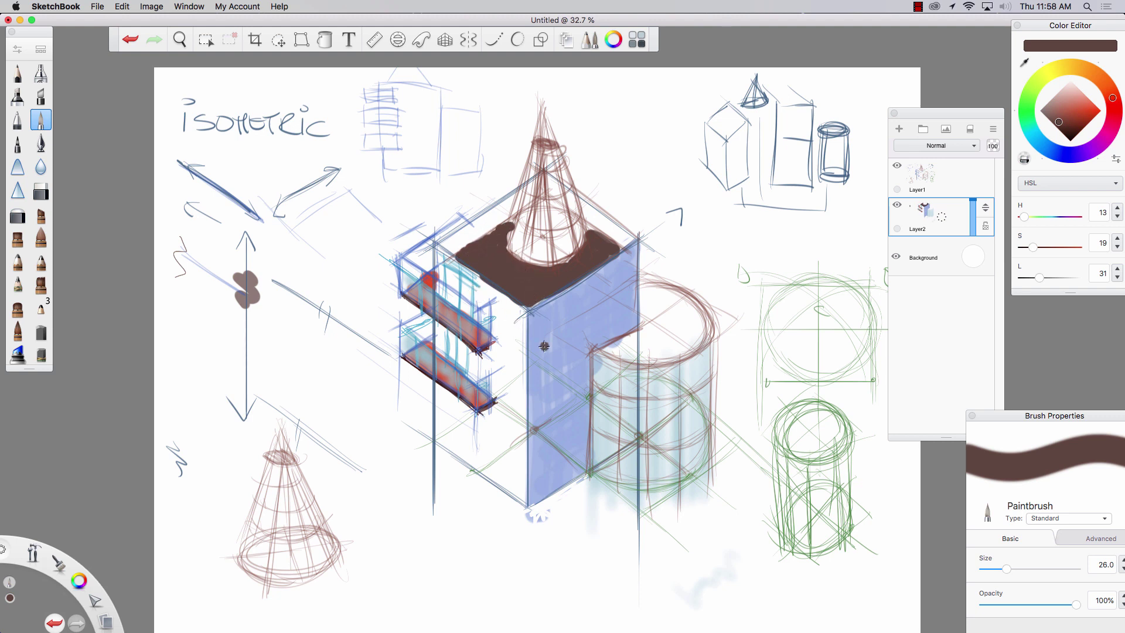
Choose a mint green (H 159, S 48, L 57) and start painting the box's left face beside the red blocks with vertical strokes
click(1029, 122)
click(1069, 107)
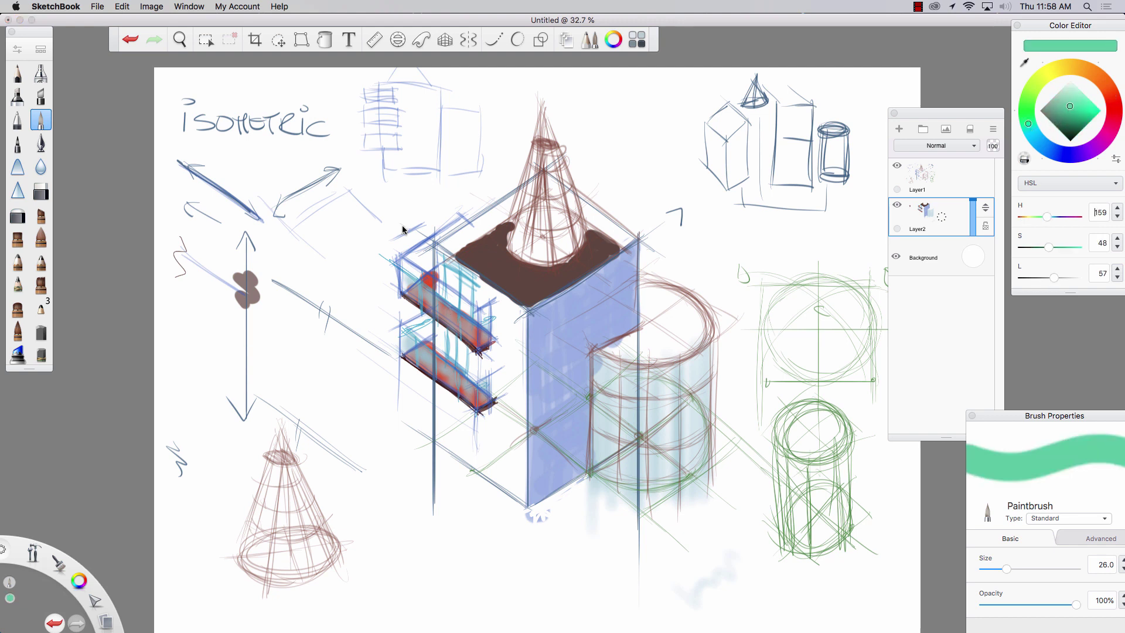
mouse_move(439, 250)
mouse_down()
mouse_move(446, 271)
mouse_move(479, 279)
mouse_move(481, 298)
mouse_move(489, 290)
mouse_move(506, 330)
mouse_move(491, 327)
mouse_move(519, 326)
mouse_move(512, 428)
mouse_up()
drag(524, 310, 521, 451)
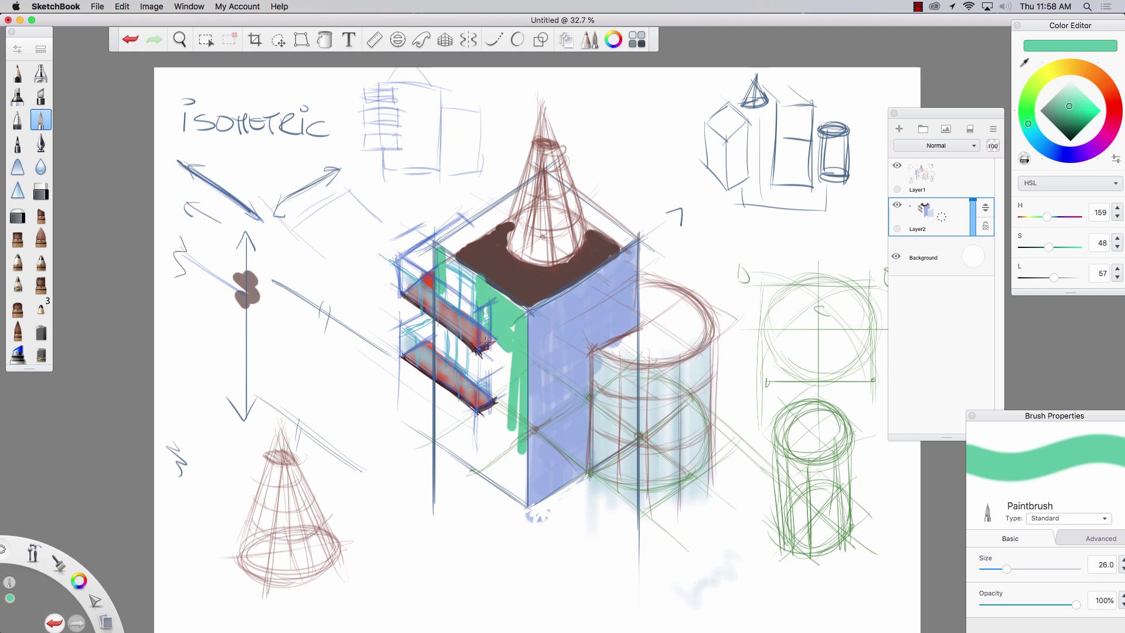
drag(504, 340, 505, 454)
Enlarge the Paintbrush to size 41.0 and fill the rest of the box's left face in green around and below the red blocks
key(bracketright)
key(bracketright)
drag(512, 378, 510, 485)
drag(517, 359, 520, 482)
drag(524, 411, 525, 507)
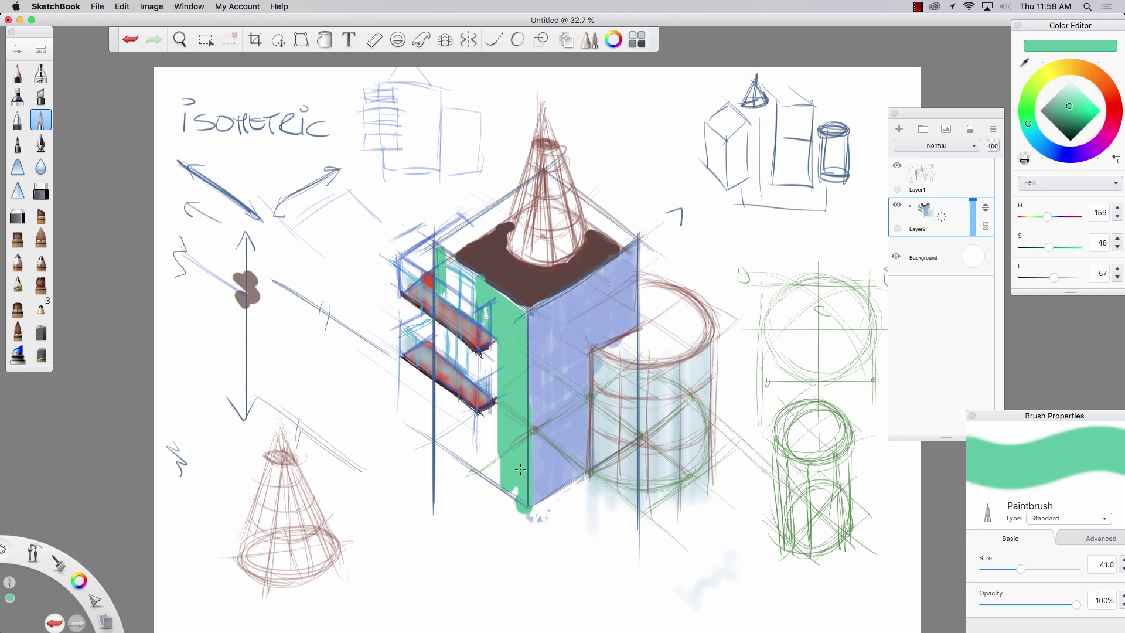
drag(500, 345, 508, 473)
drag(443, 334, 486, 385)
mouse_move(415, 373)
mouse_down()
mouse_move(492, 434)
mouse_move(442, 401)
mouse_move(469, 436)
mouse_move(466, 463)
mouse_move(459, 416)
mouse_up()
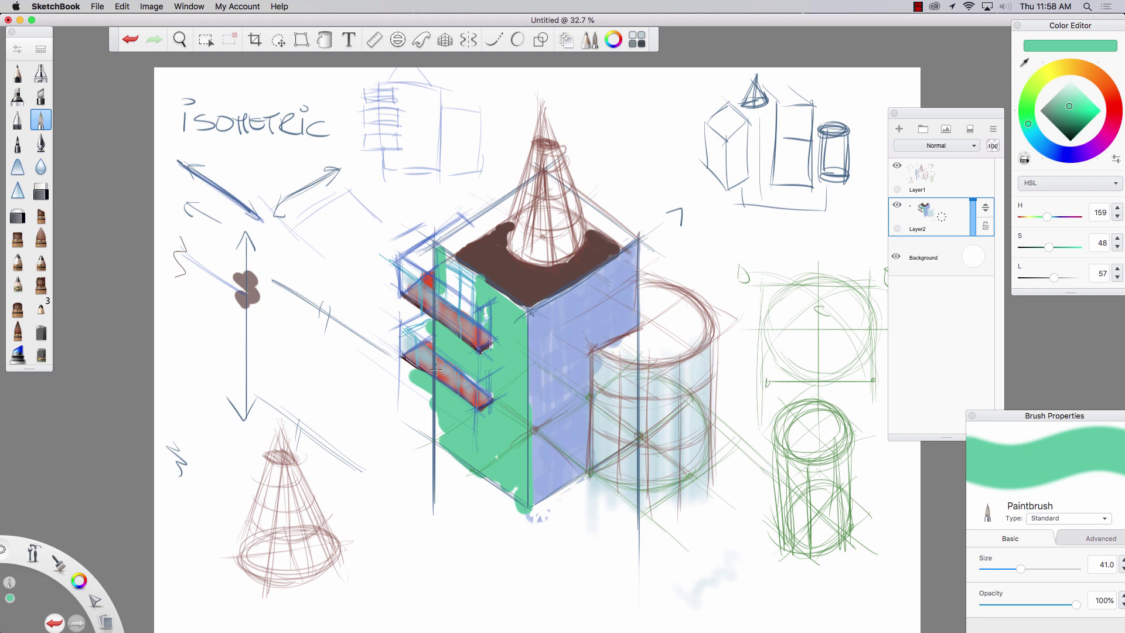
drag(438, 413, 441, 441)
Erase the green paint spilling past the box's left edge with the Hard Eraser at size 30.2
click(43, 191)
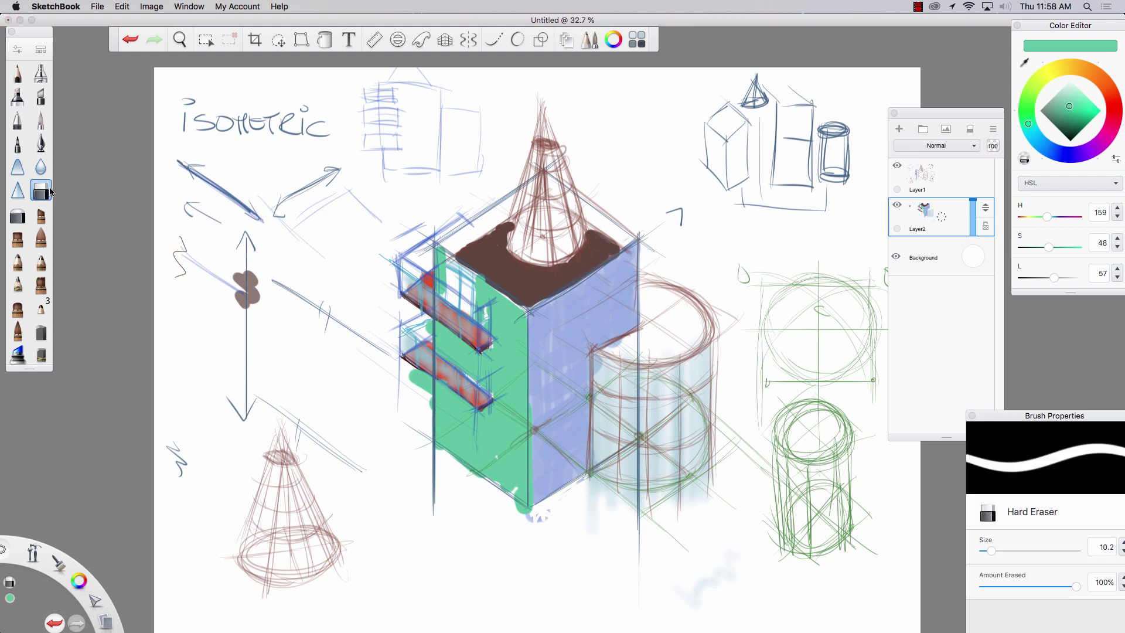
key(])
key(])
key(])
key(])
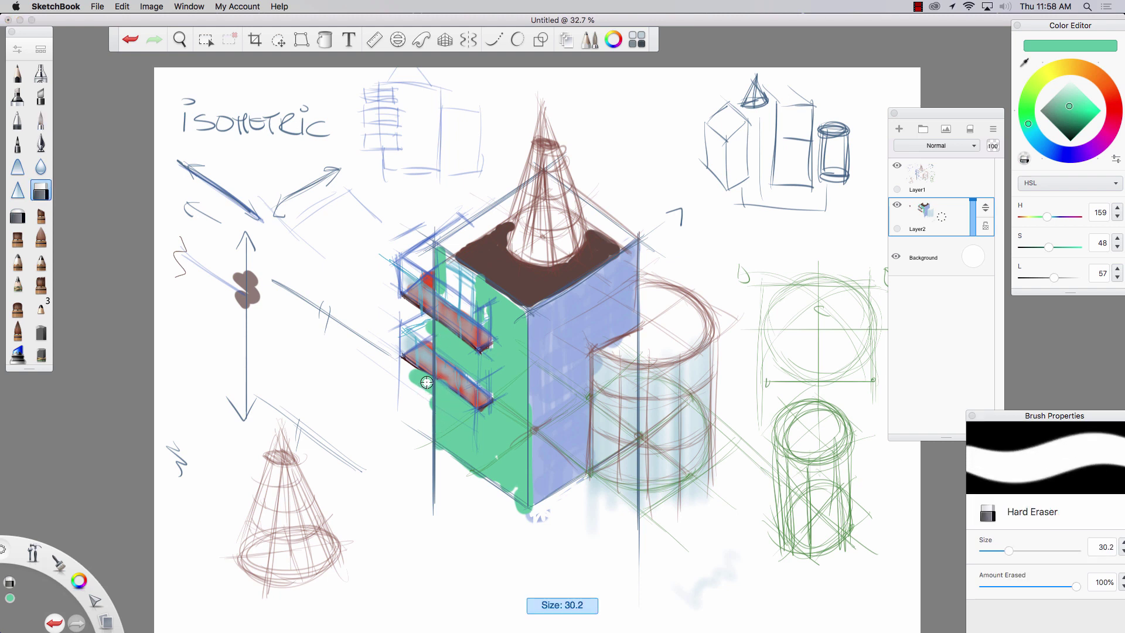
mouse_move(429, 380)
mouse_down()
mouse_move(429, 464)
mouse_move(416, 380)
mouse_up()
drag(424, 324, 431, 328)
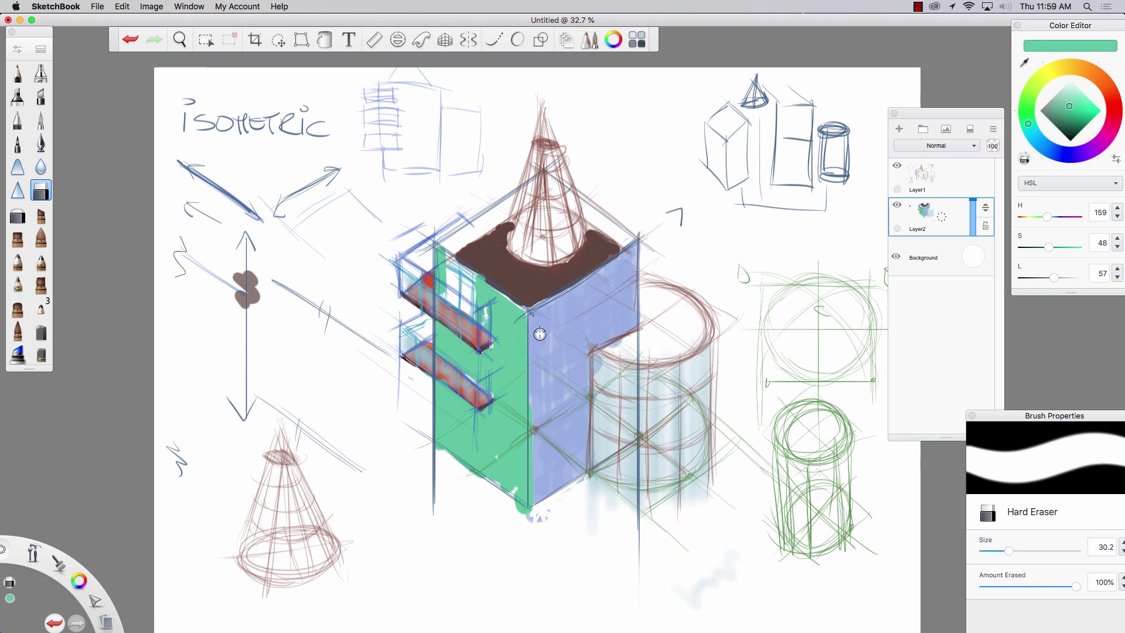
click(918, 7)
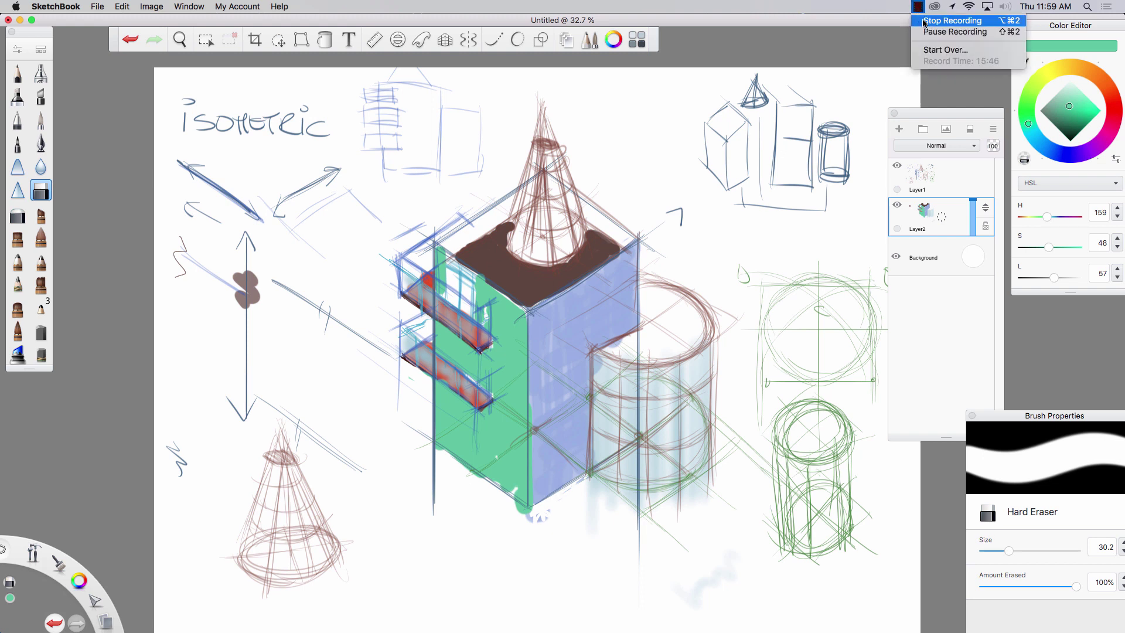